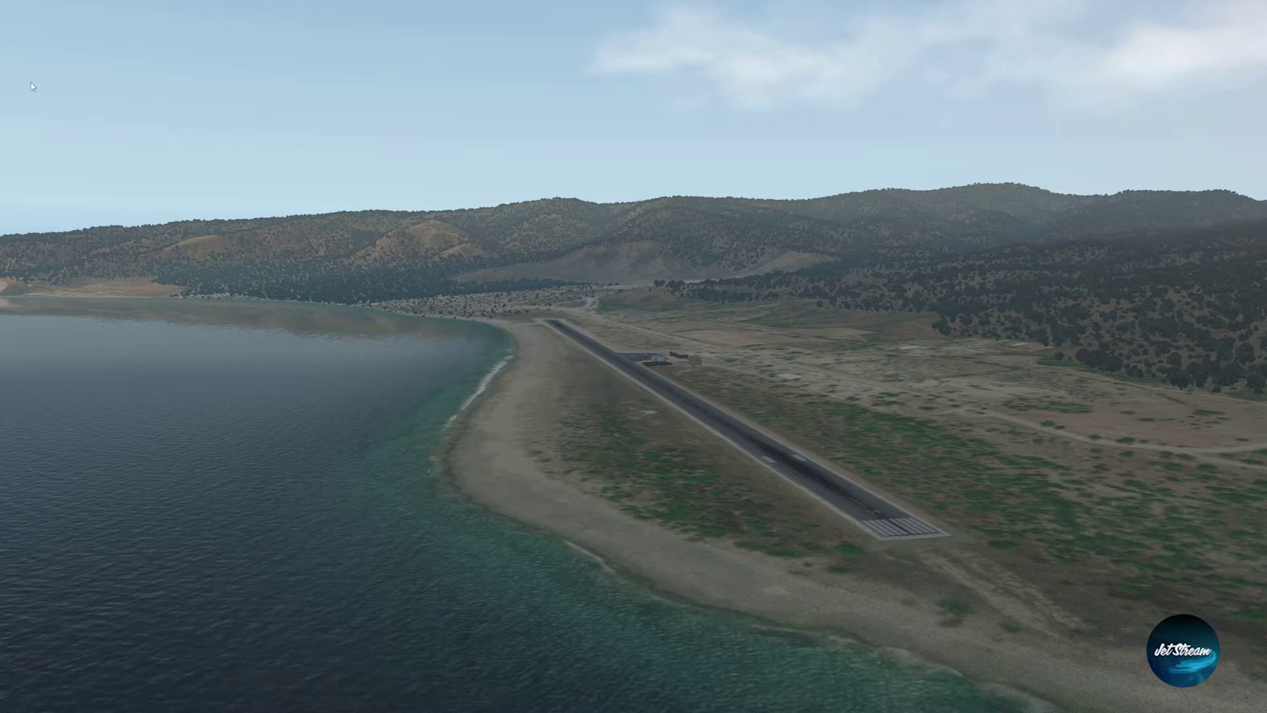
Step: Quit X-Plane through File > Quit, confirming the 'Quit the simulator?' dialog
left_click(11, 7)
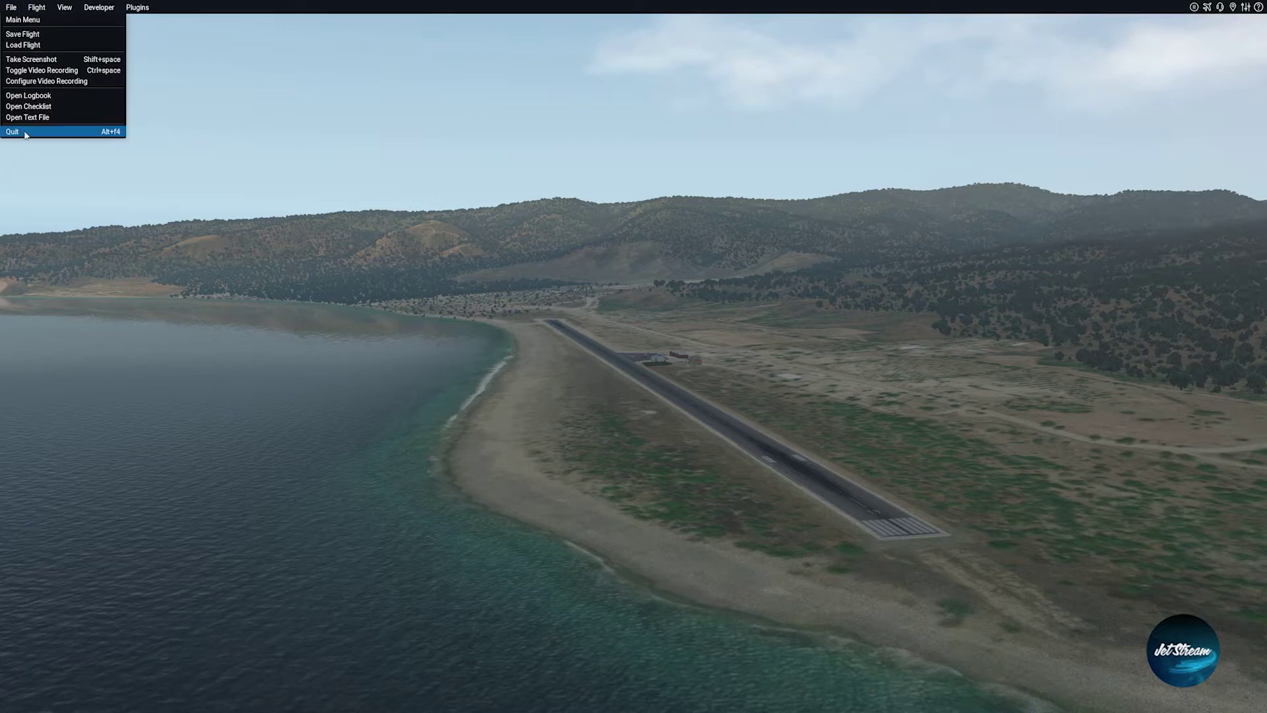
left_click(72, 131)
left_click(734, 417)
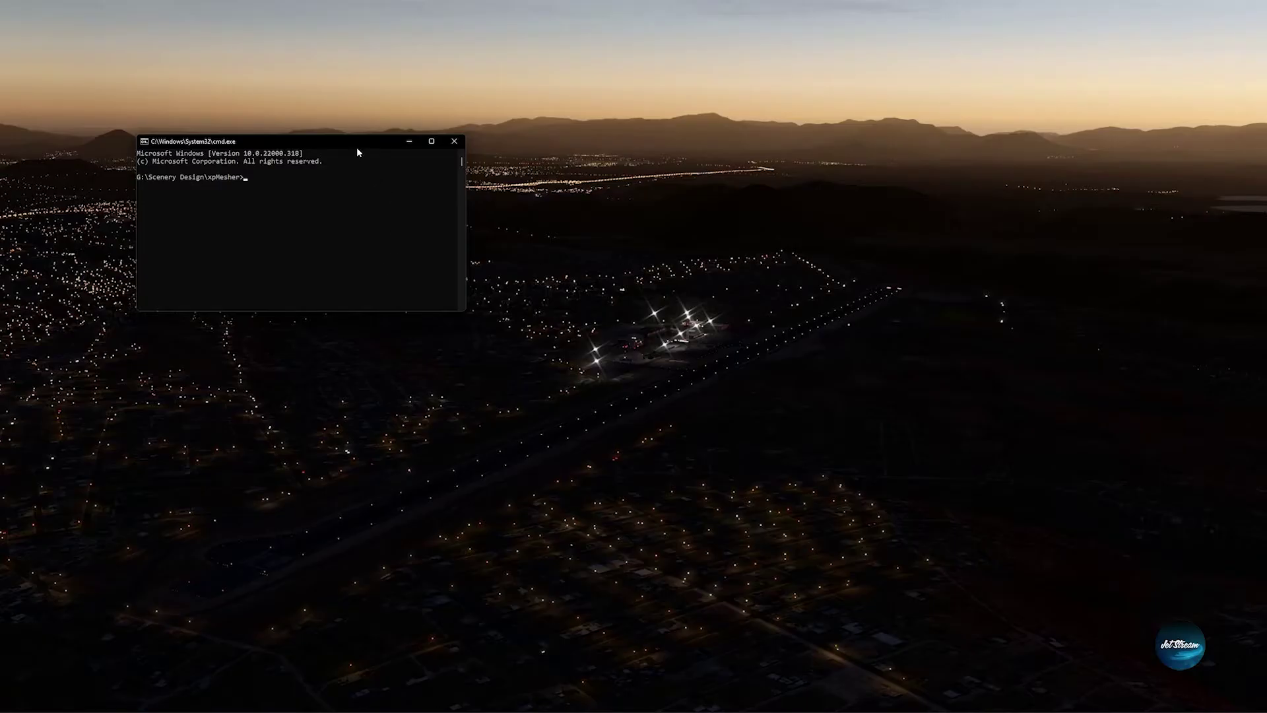
Step: Launch xp Meshenizer by running 'py xpMesherizer.py' in the xpMesher command prompt
left_click_drag(355, 144, 391, 143)
left_click(296, 184)
type("py xpMesherizer.py")
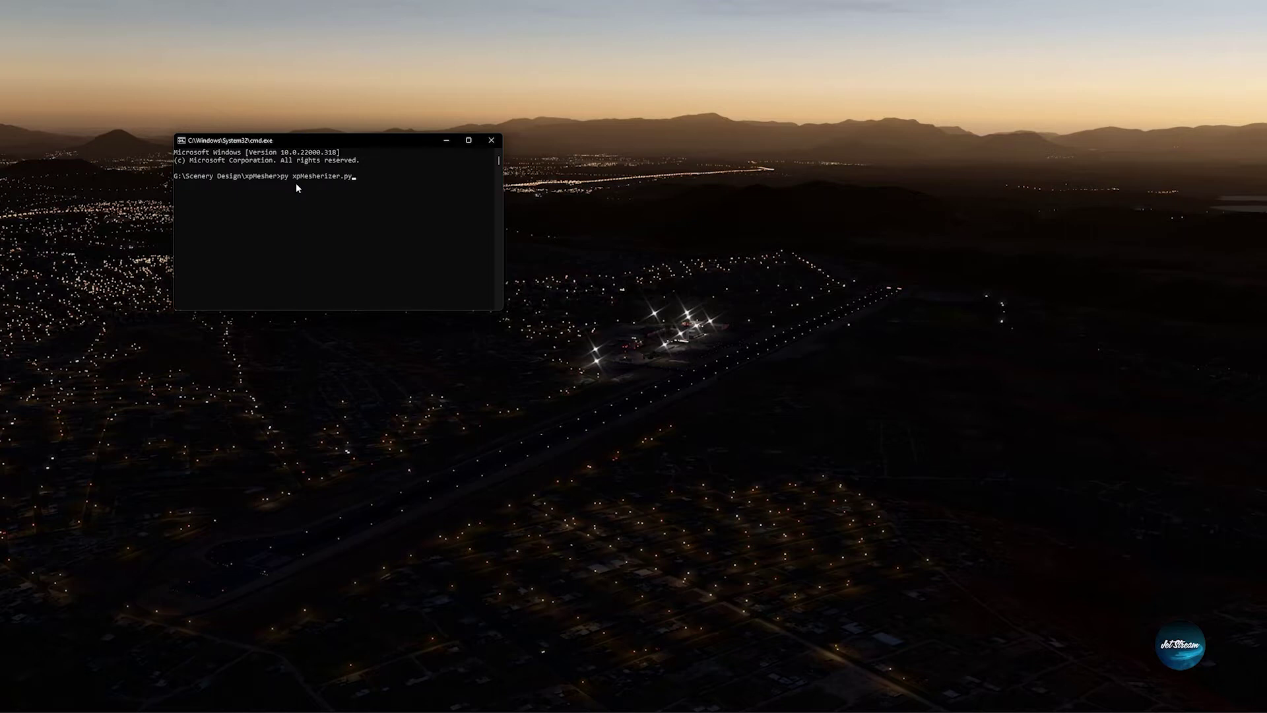
key("Return")
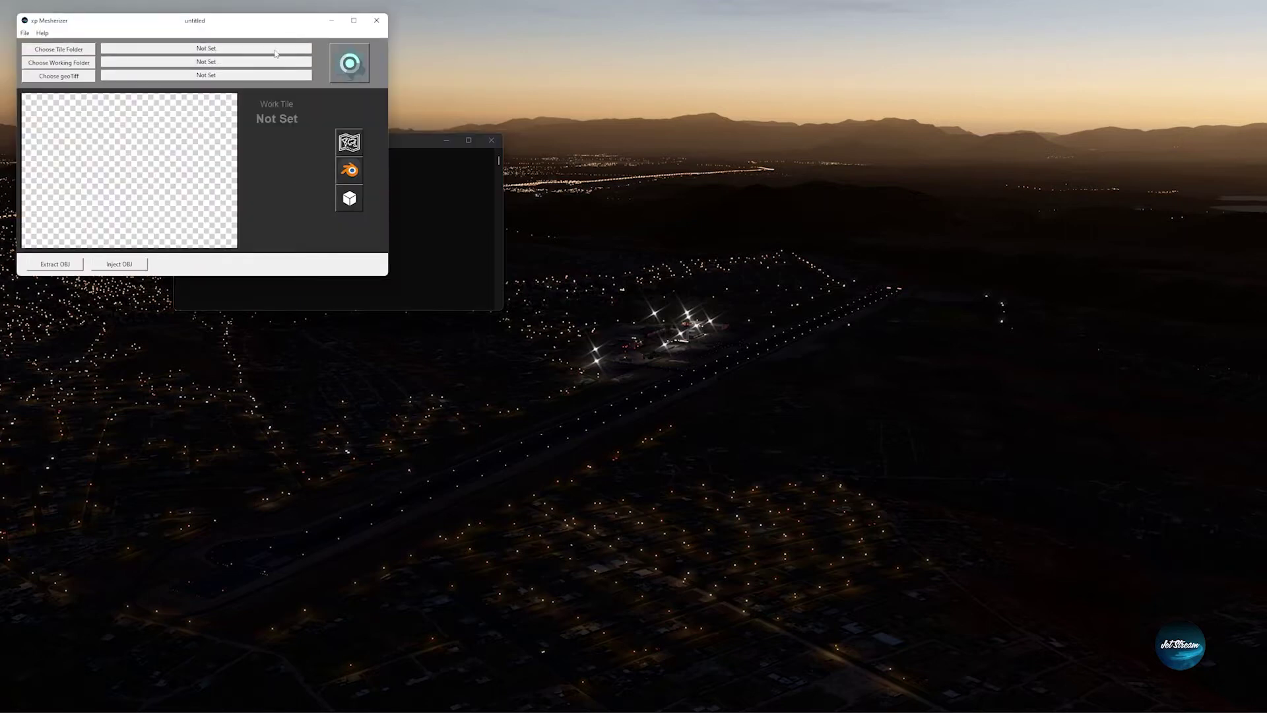
Step: Move the Meshenizer window to screen centre and minimize the command console
left_click_drag(270, 25, 764, 228)
left_click(447, 141)
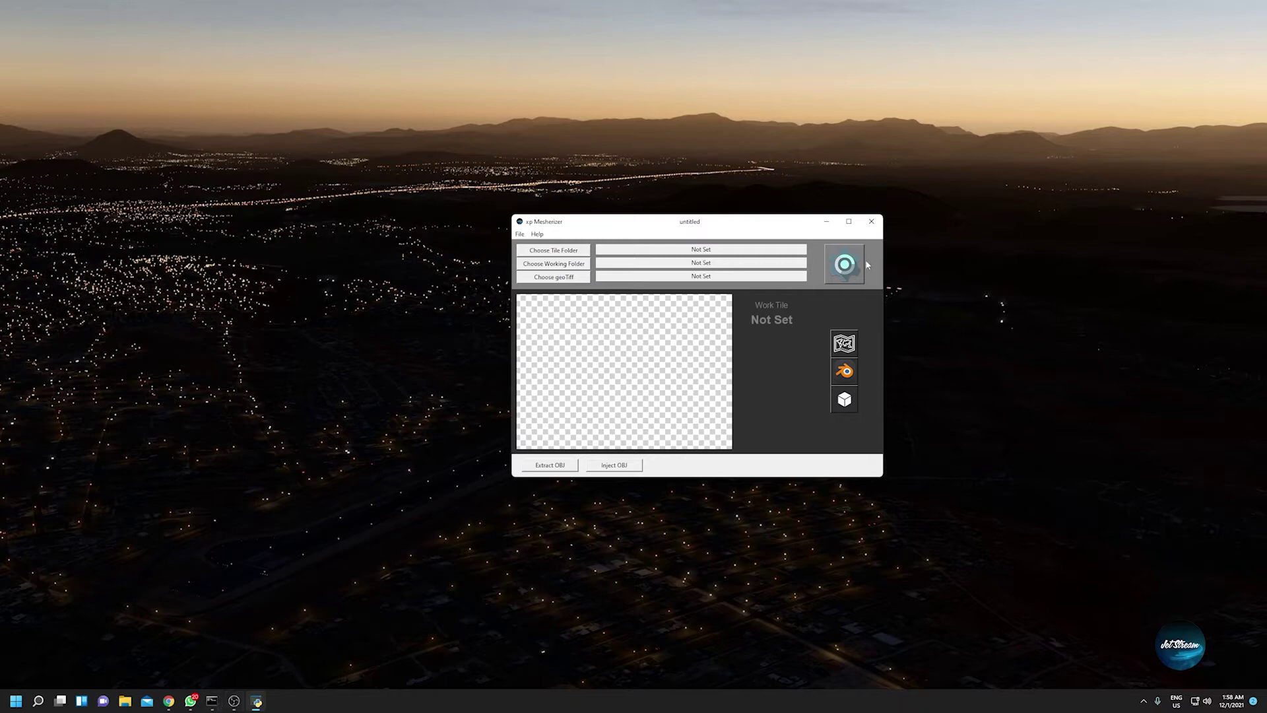
left_click_drag(794, 226, 664, 167)
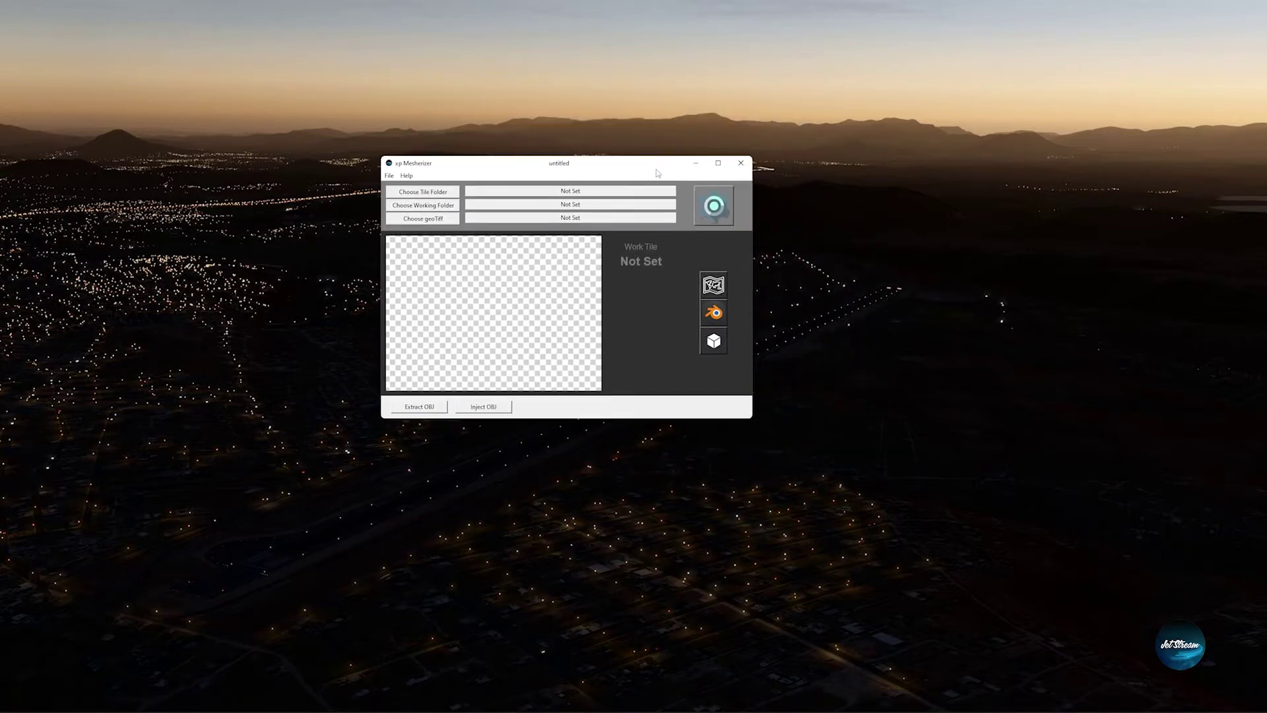
Step: In Settings, set the Blender application to blender.exe in D:\Software\Blender
left_click(713, 211)
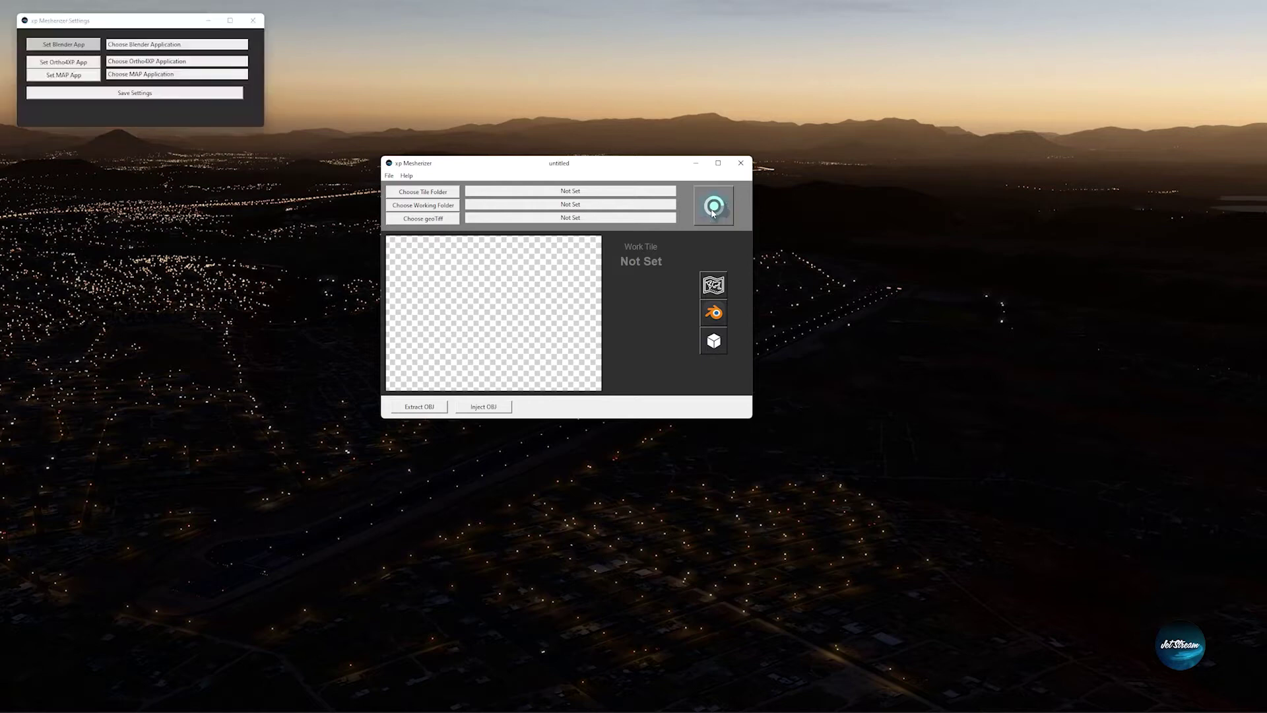
left_click_drag(121, 34, 891, 185)
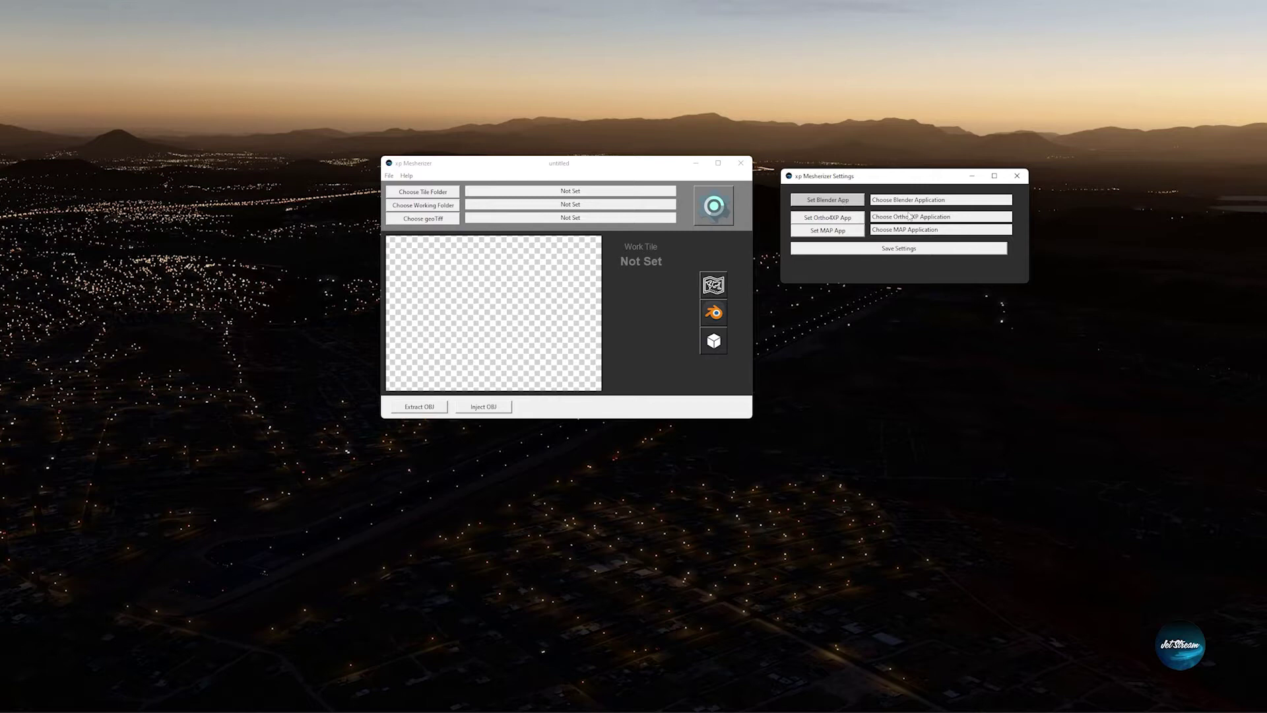
left_click(844, 201)
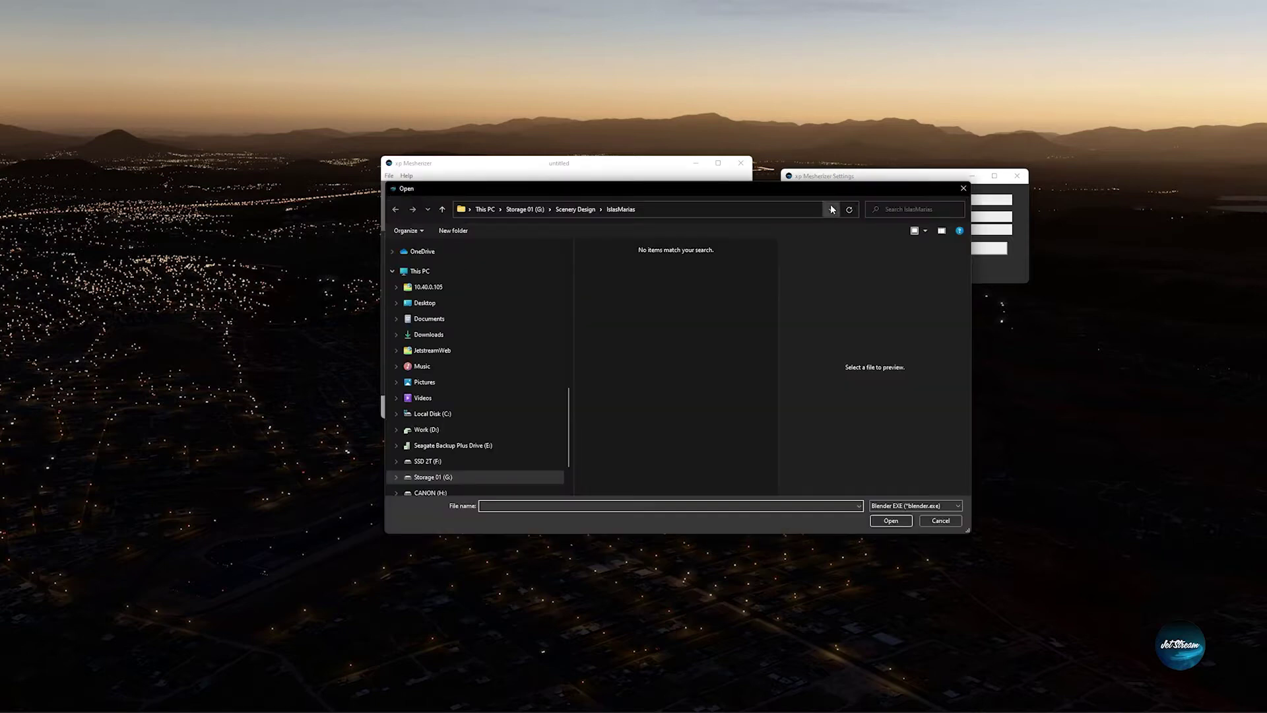
scroll(530, 357, "down", 1)
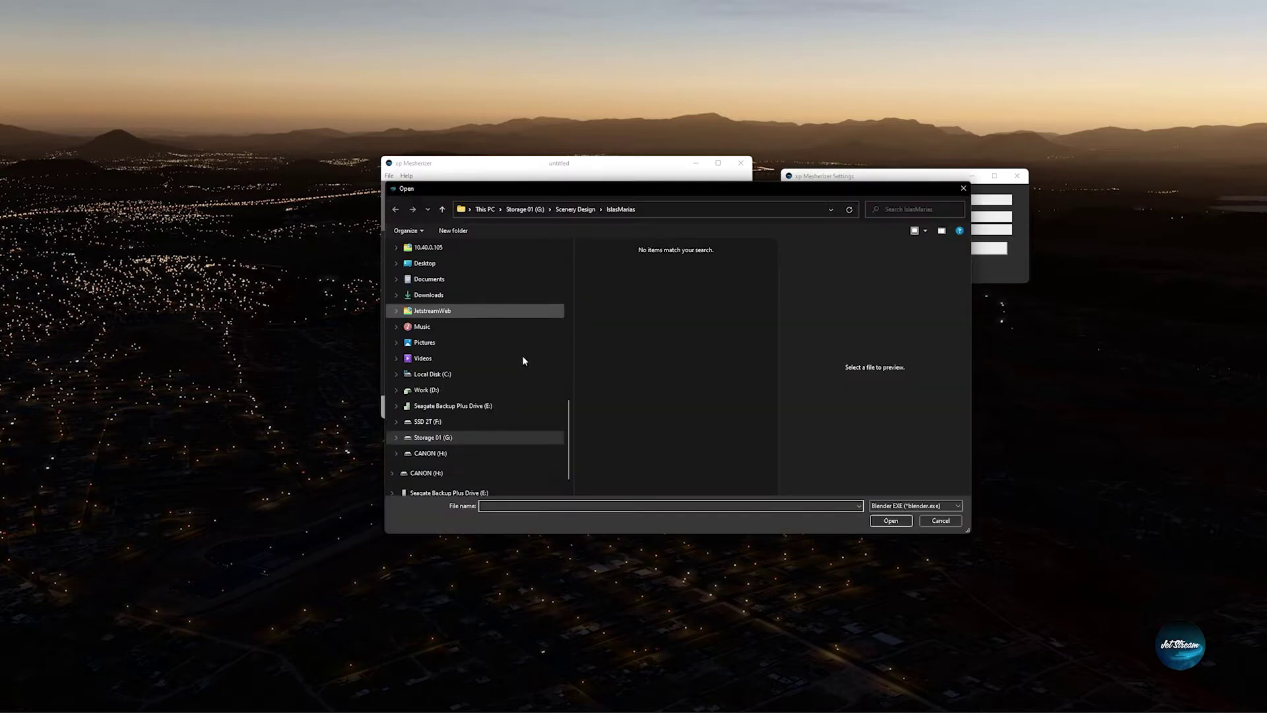
left_click(432, 390)
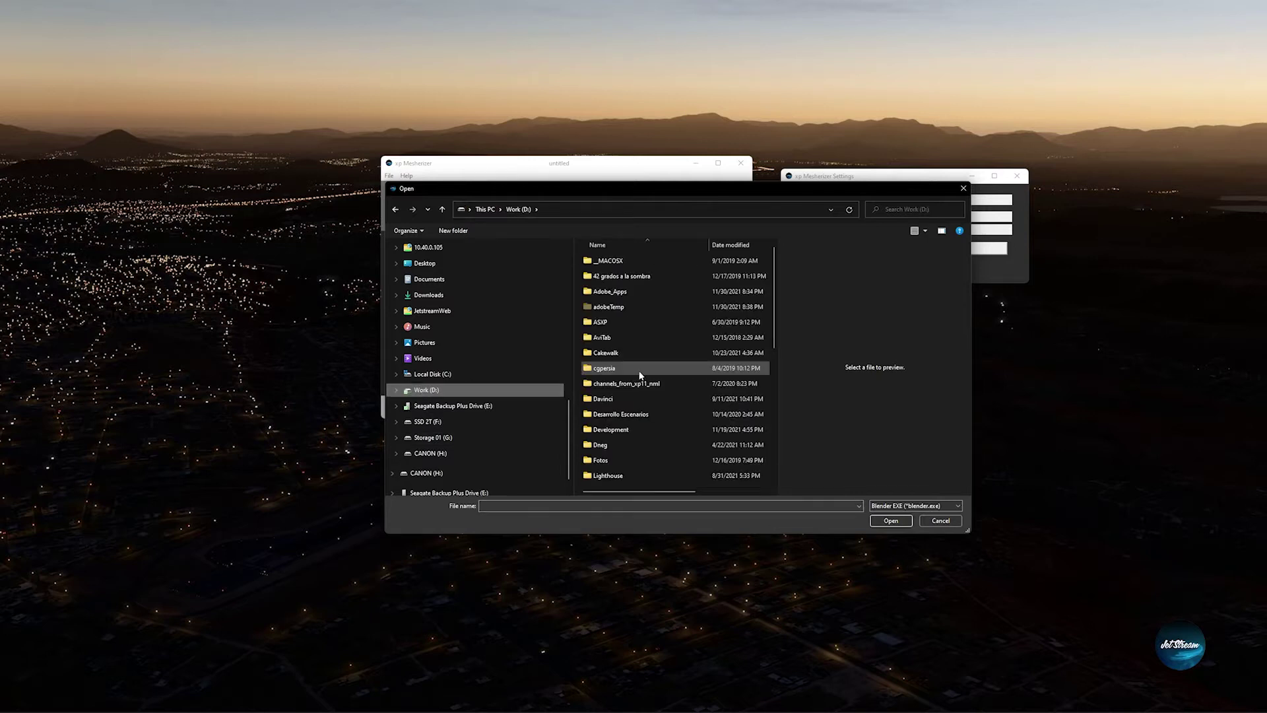
scroll(627, 382, "down", 2)
scroll(616, 396, "down", 2)
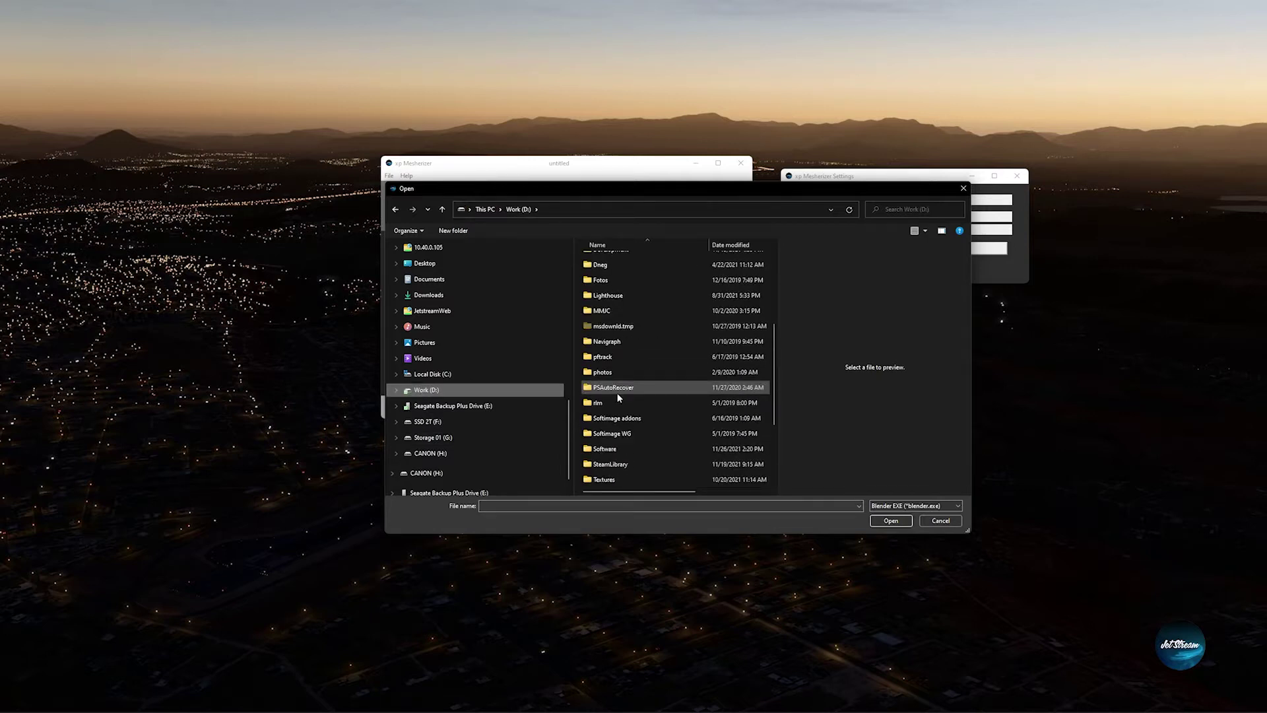
double_click(608, 450)
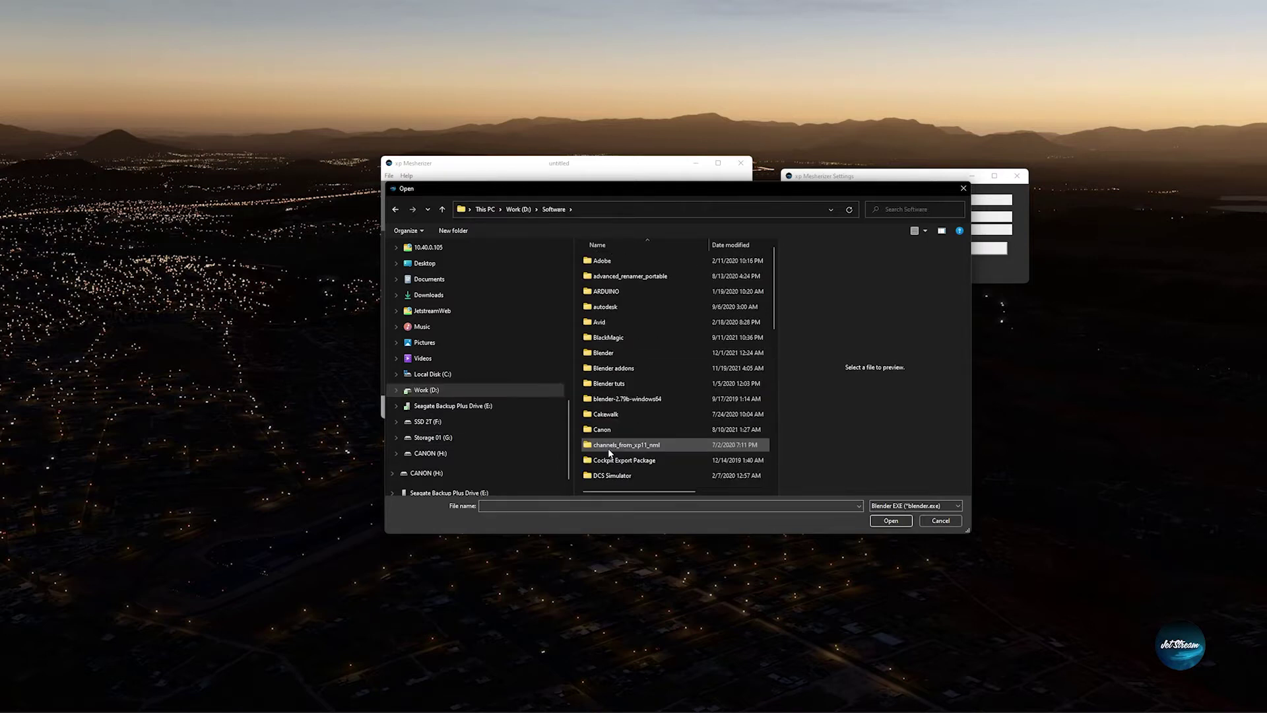
double_click(605, 354)
left_click(606, 354)
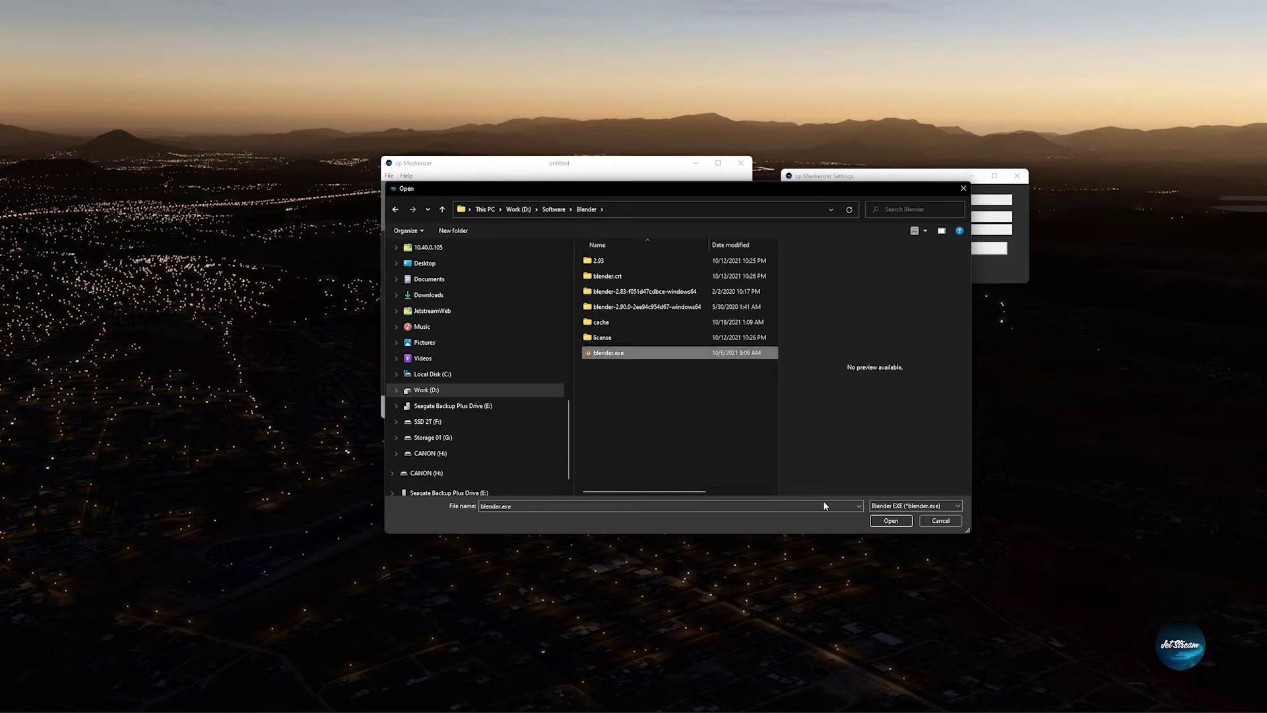
left_click(891, 521)
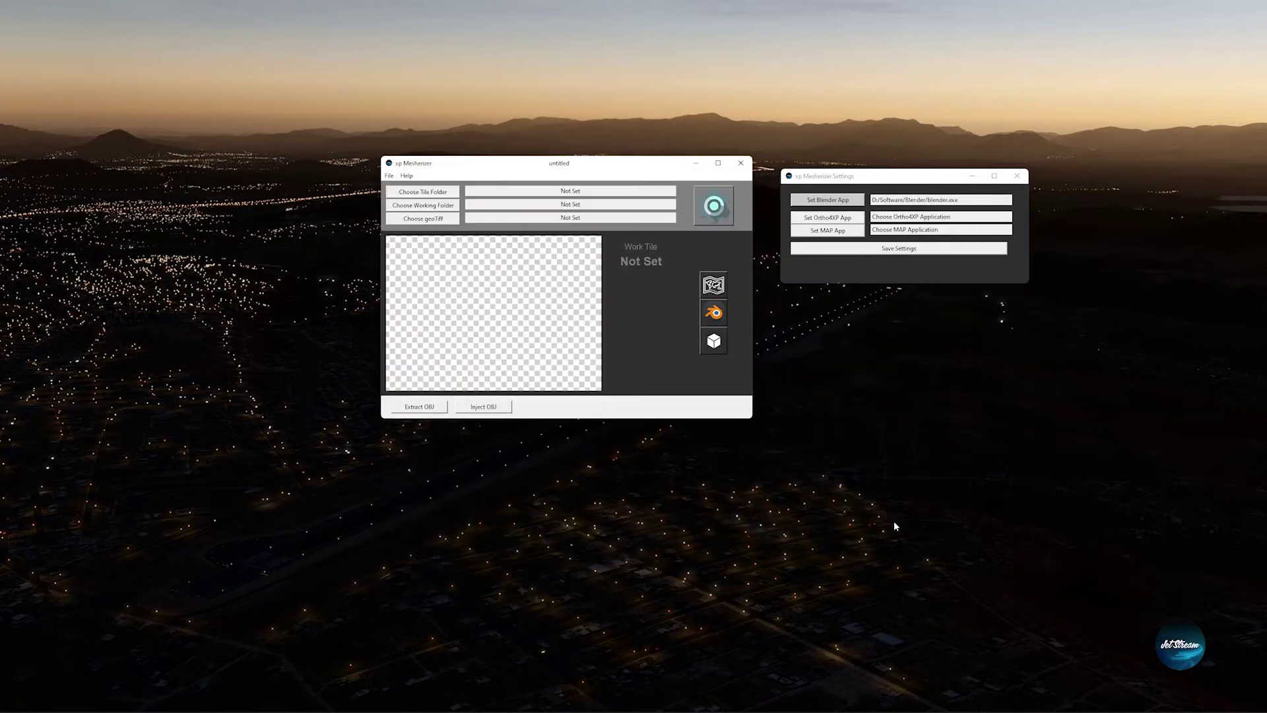
Step: Set the Ortho4XP application to Ortho4XP_v130.exe in G:'s Ortho4XP\Binary folder
left_click_drag(894, 188, 869, 190)
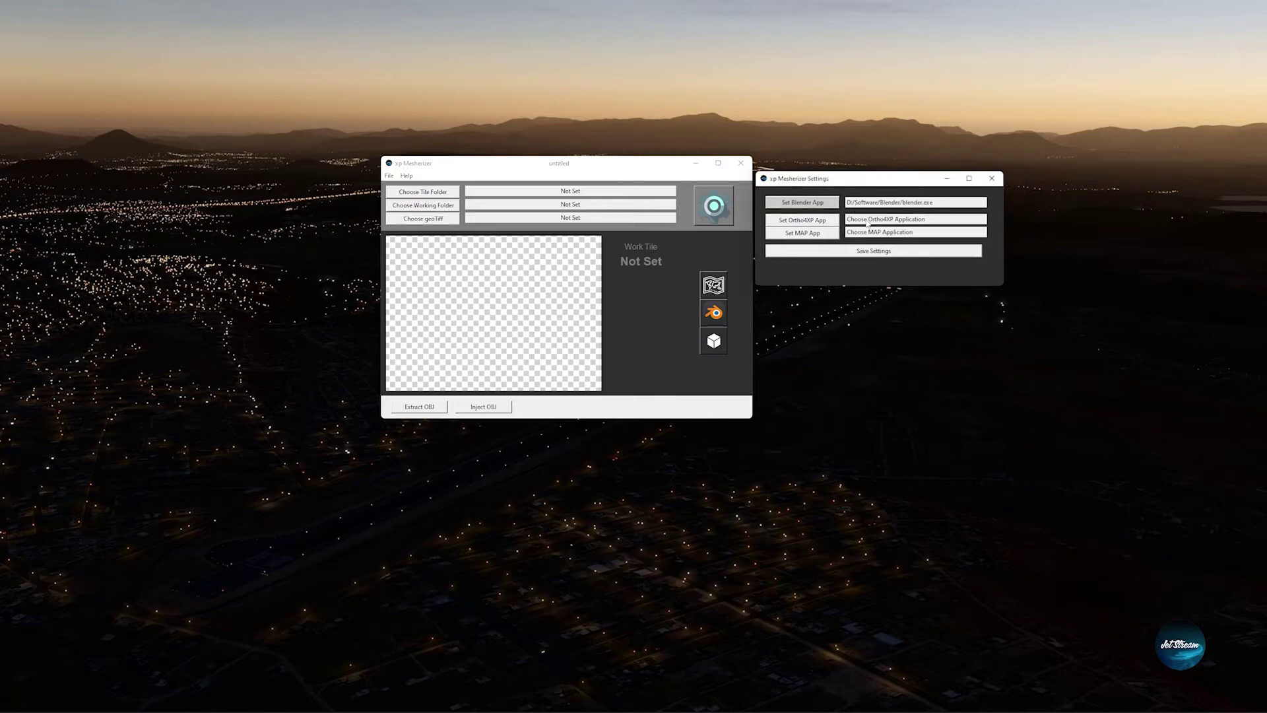
left_click(818, 221)
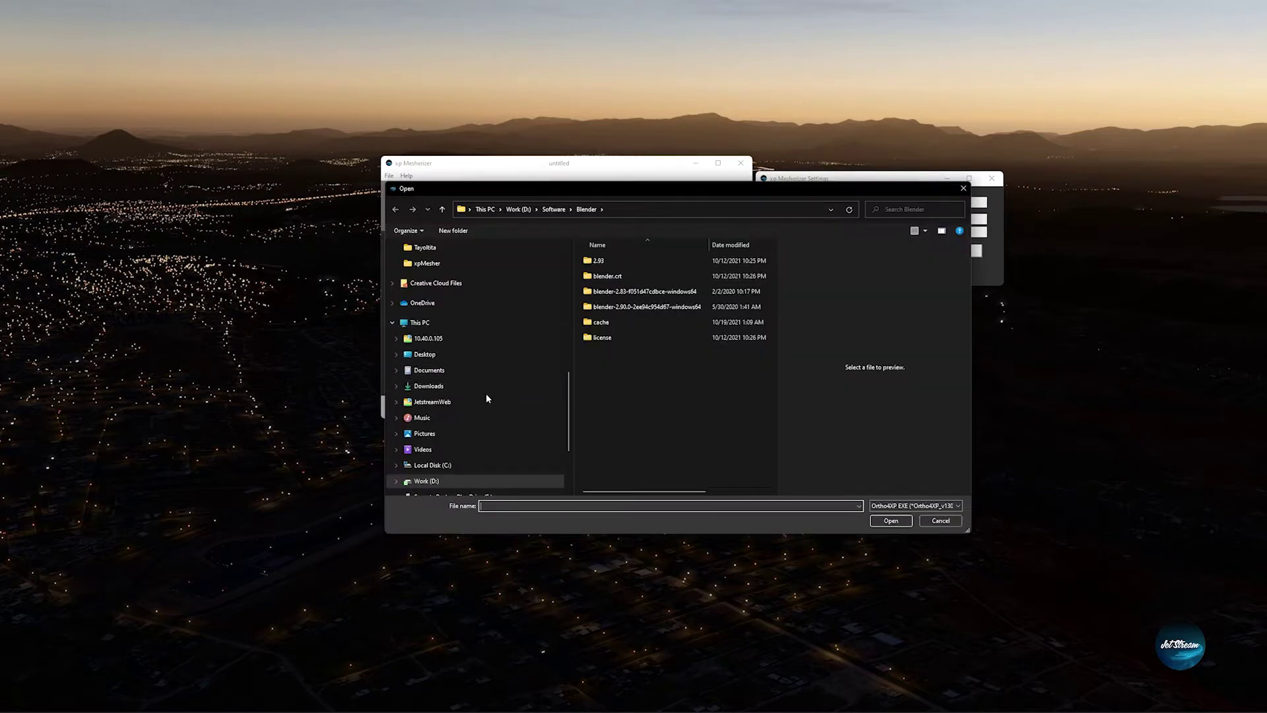
scroll(486, 396, "down", 1)
left_click(432, 477)
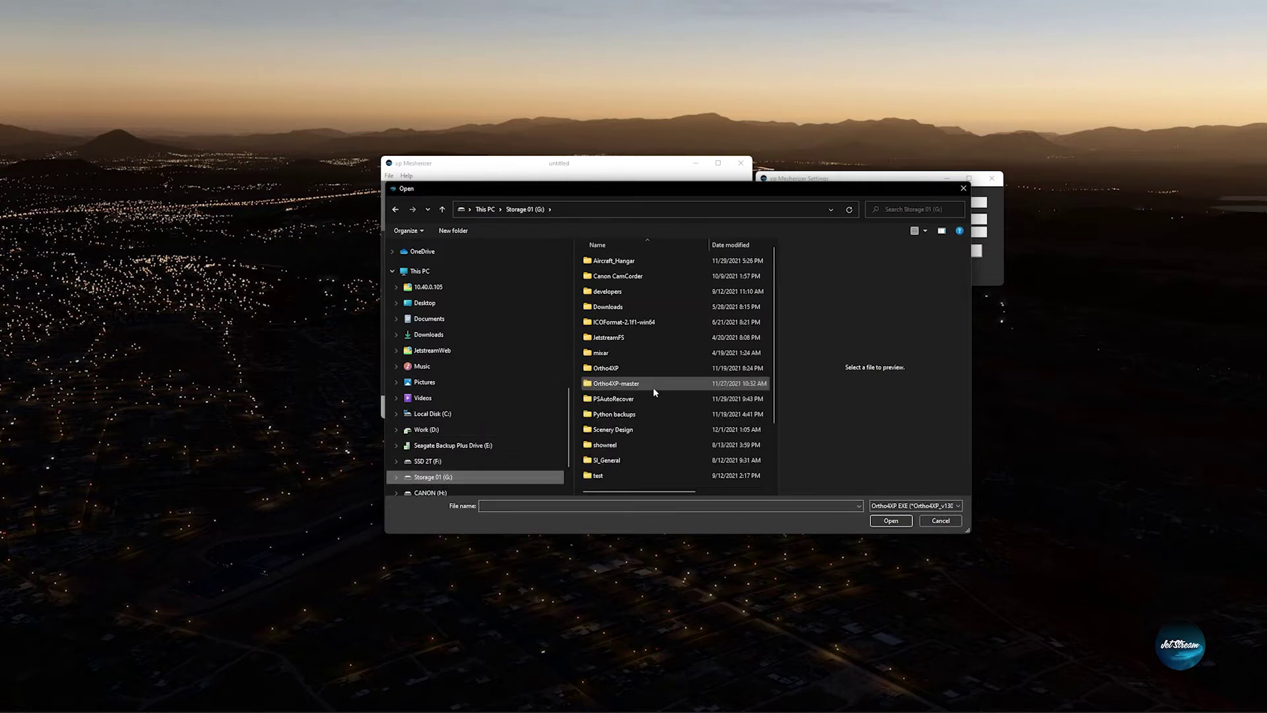
double_click(606, 368)
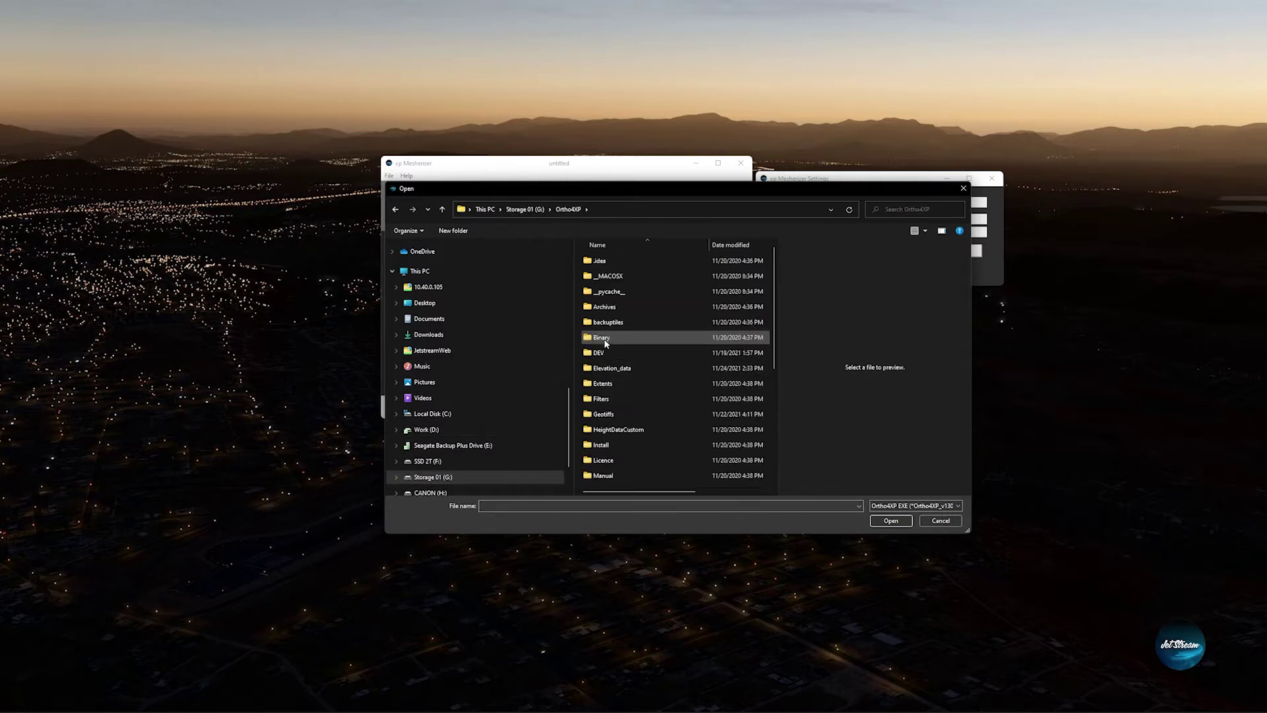
double_click(601, 338)
left_click(614, 414)
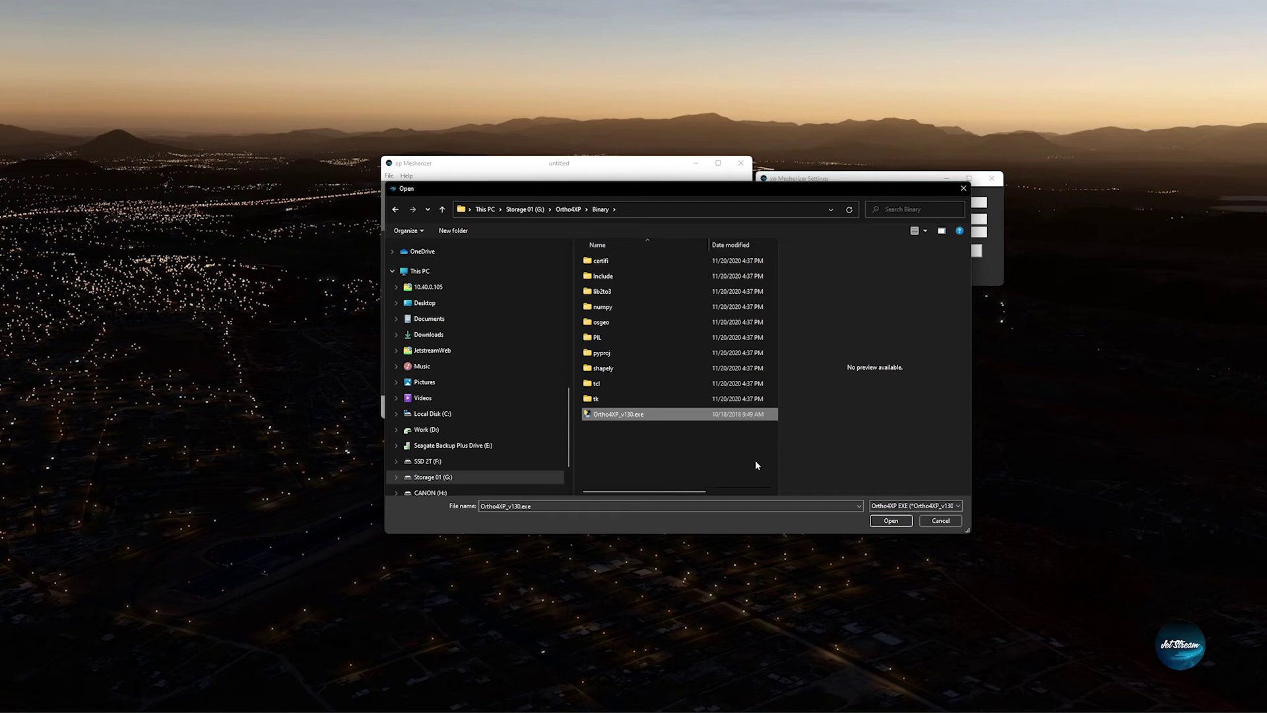
left_click(891, 521)
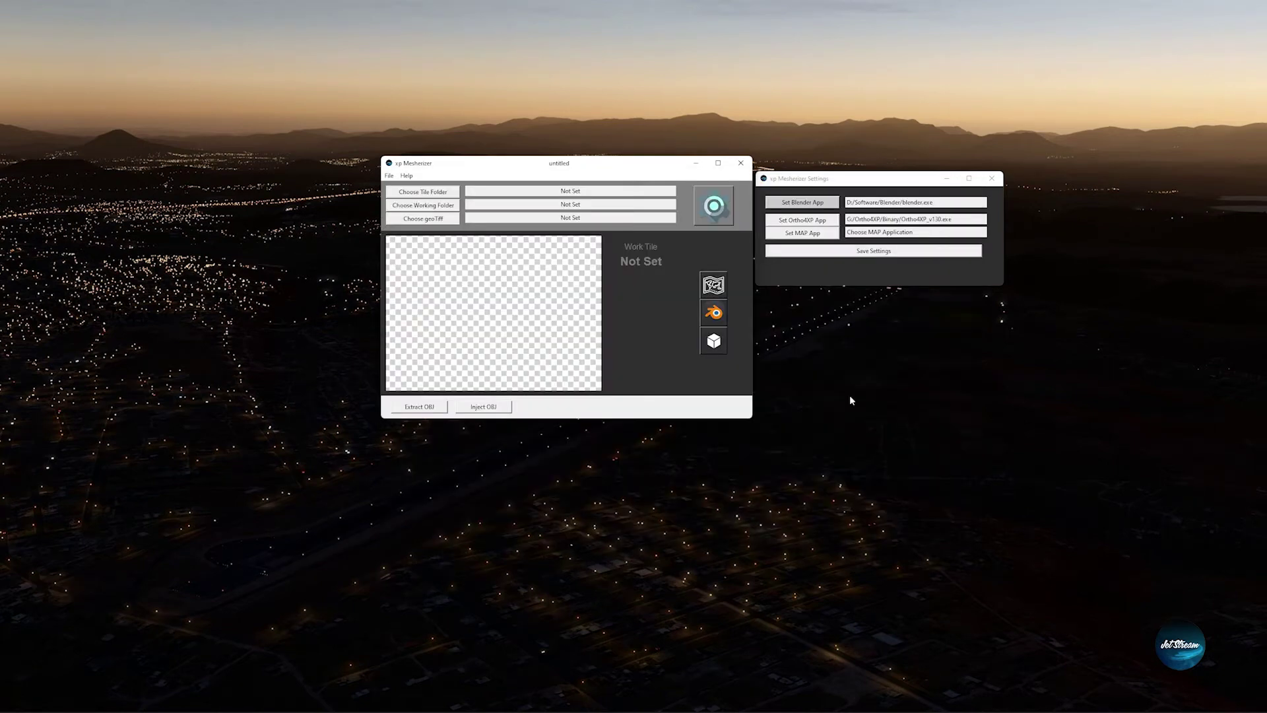
Step: Set SASPlanet.exe from G:\Scenery Design\SAS as the map application and save the paths
left_click(802, 234)
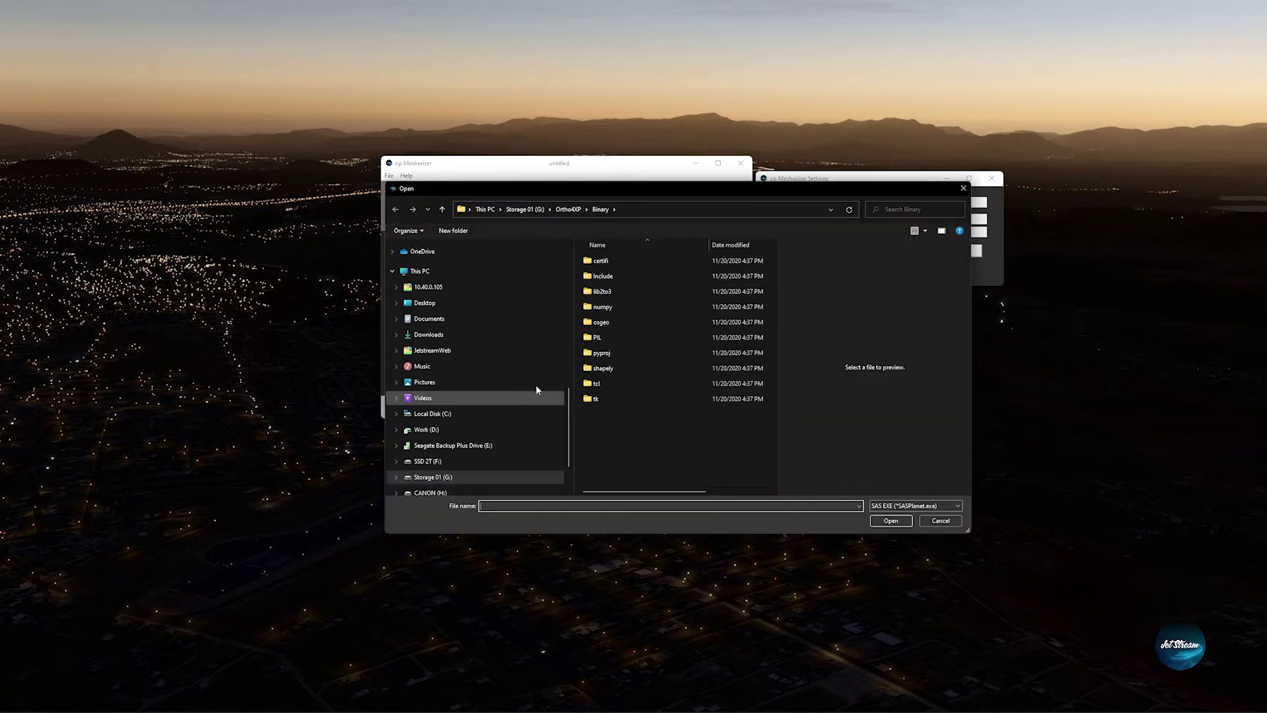
left_click(528, 210)
scroll(654, 402, "down", 2)
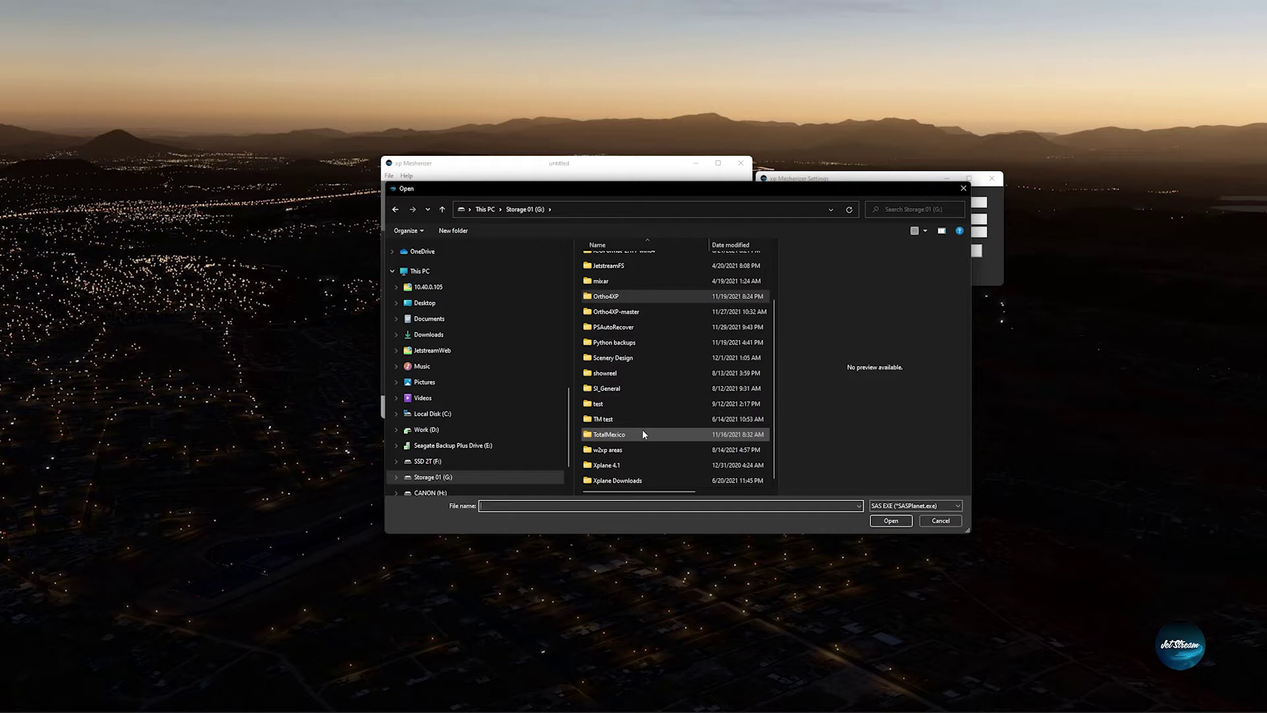
double_click(626, 358)
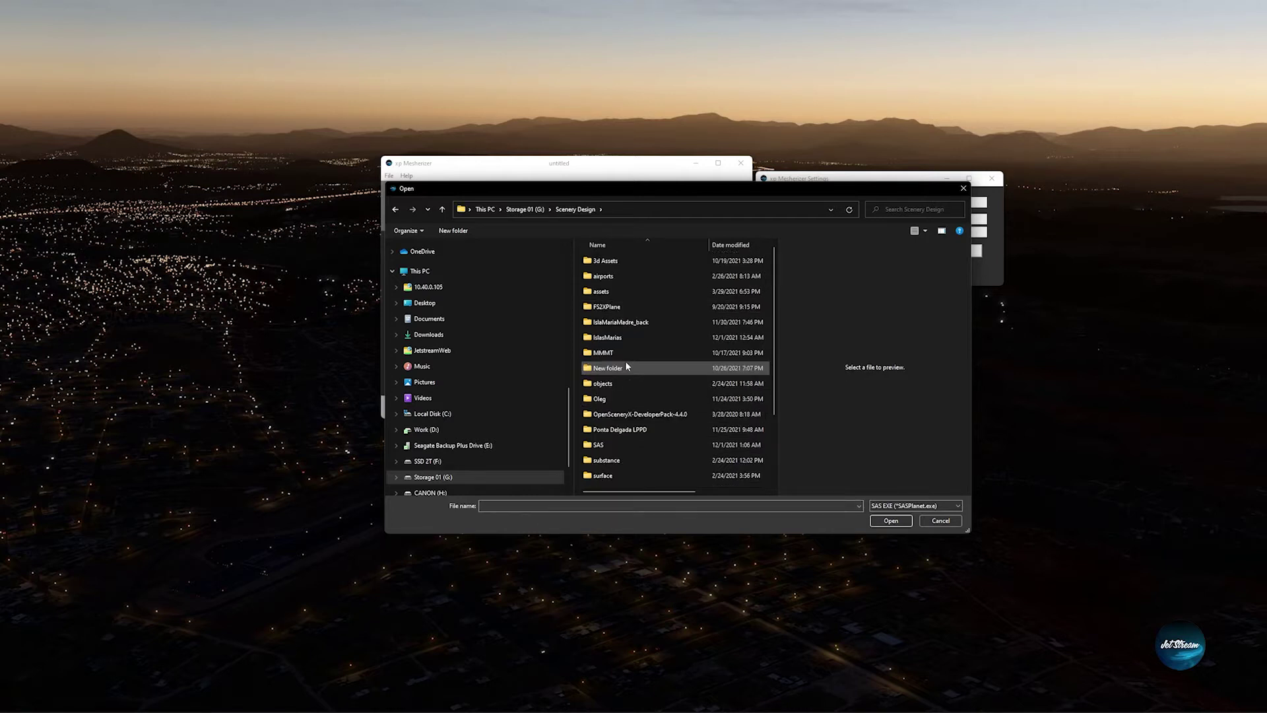
double_click(598, 445)
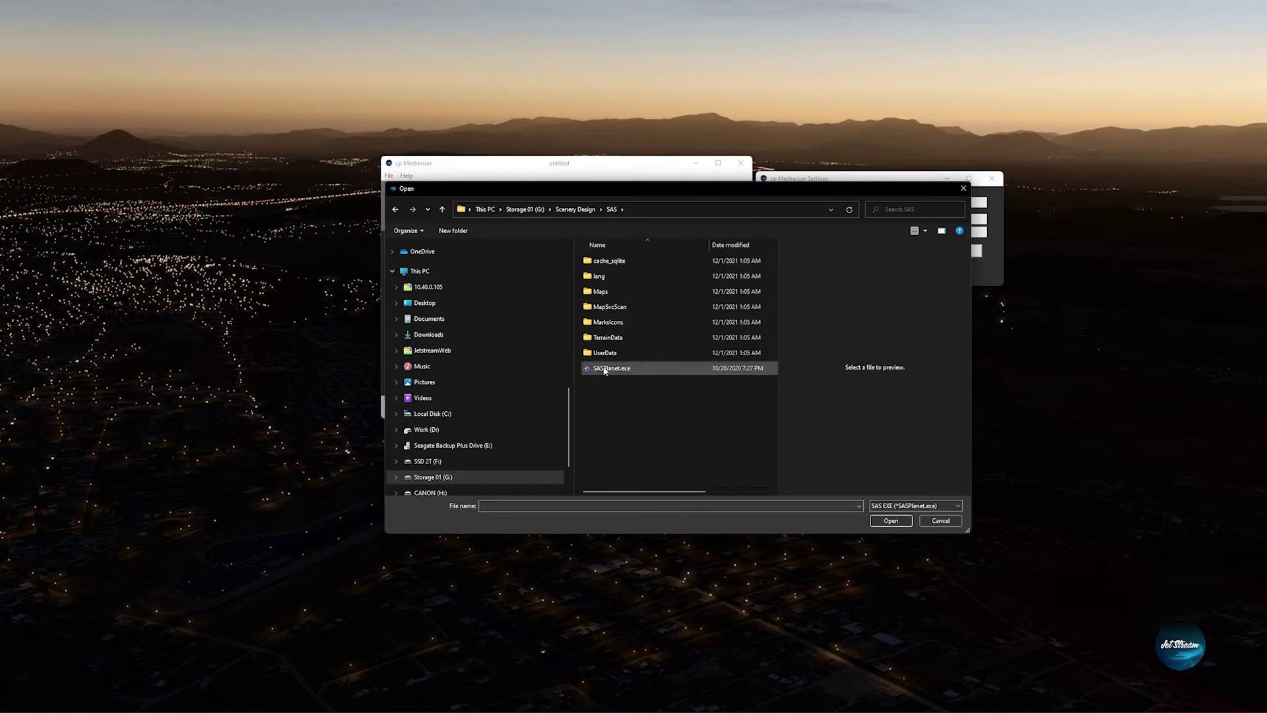
left_click(605, 370)
left_click(888, 523)
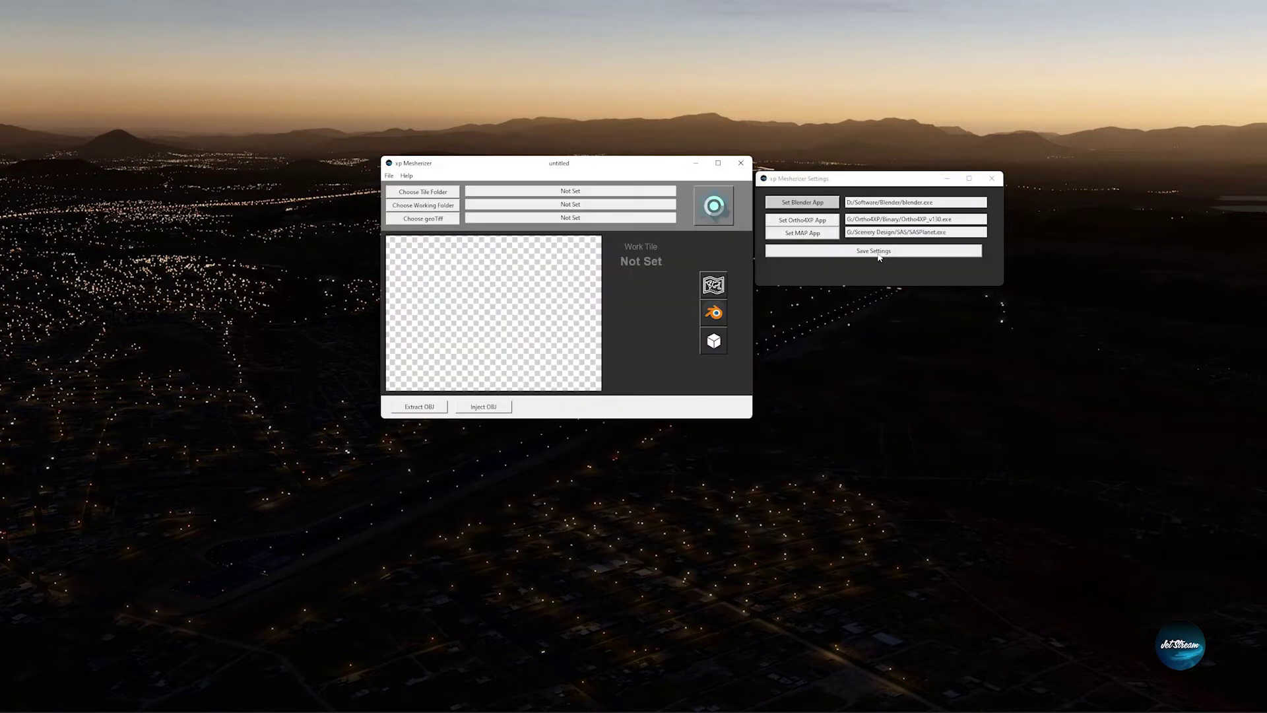
left_click(879, 257)
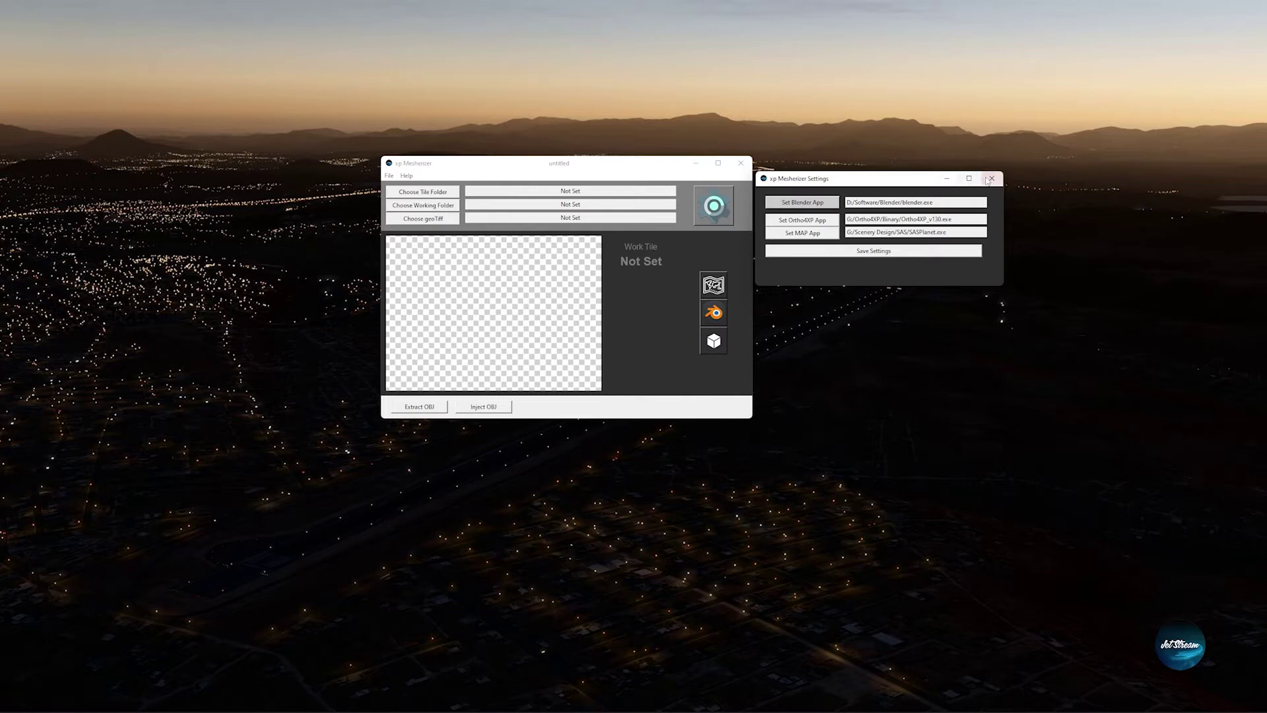
Step: Close Settings and launch SAS Planet from Meshenizer's map button
left_click(992, 178)
left_click_drag(581, 164, 651, 161)
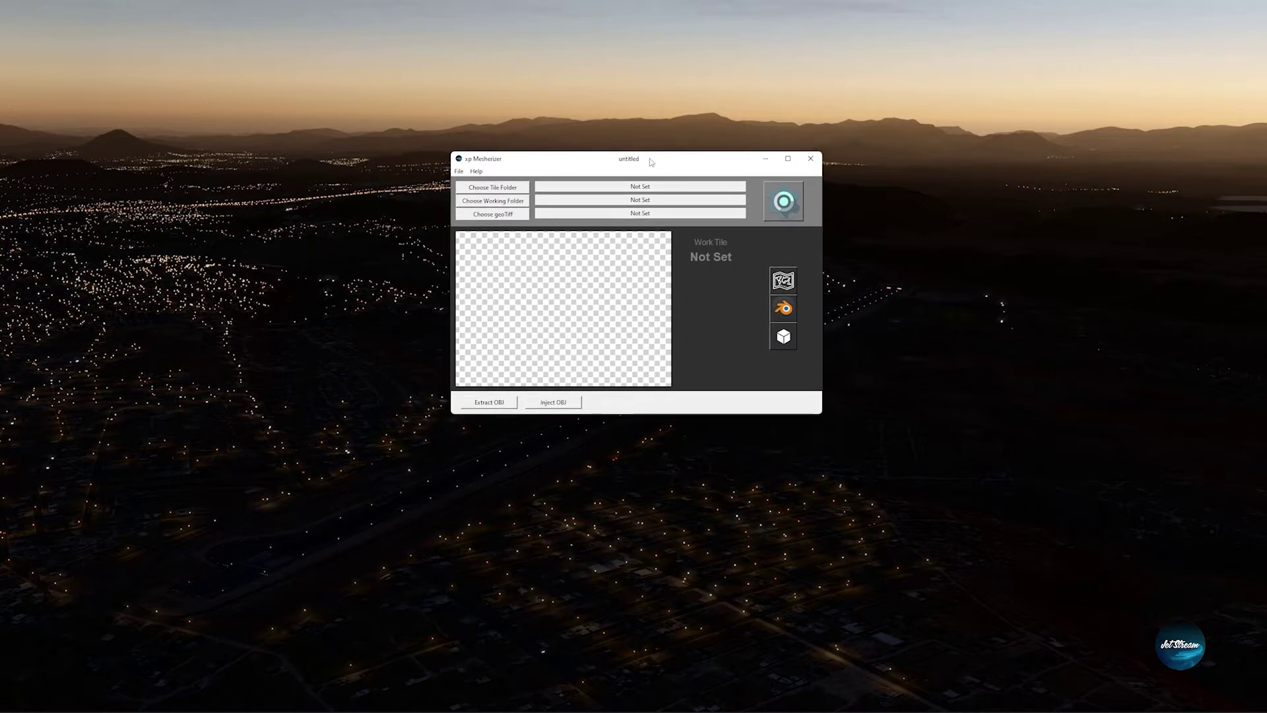
left_click(782, 281)
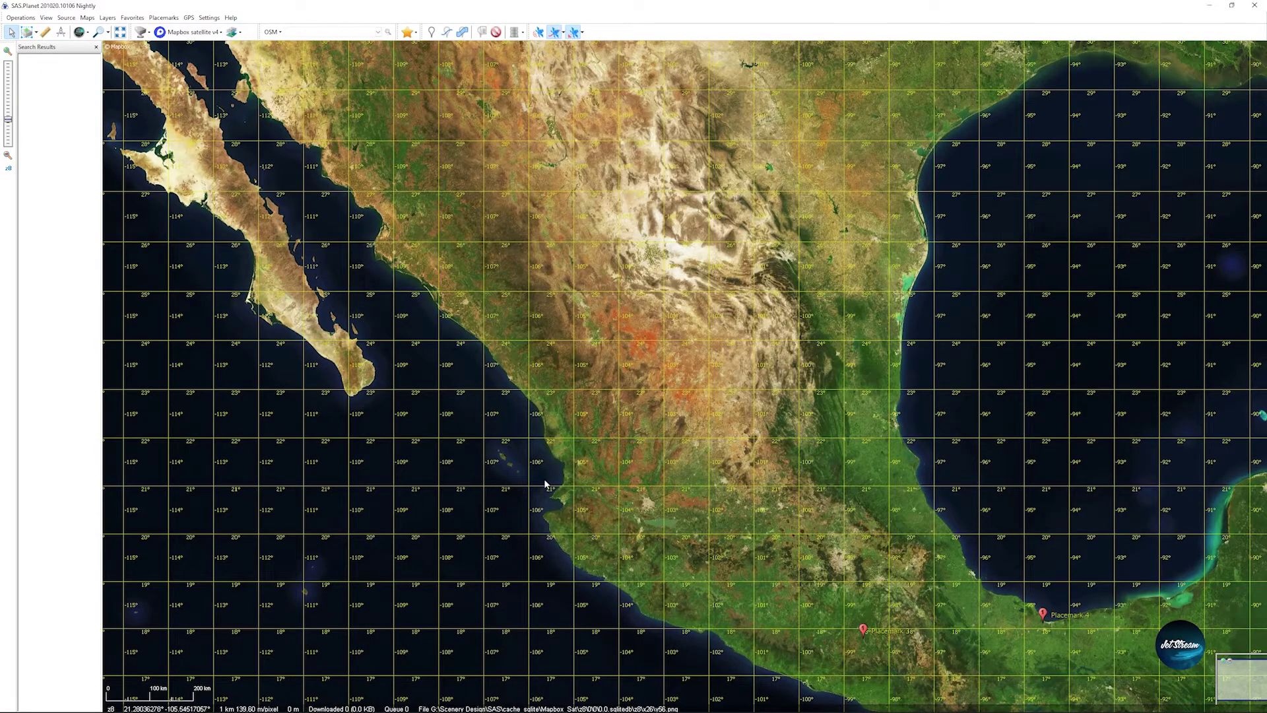
Step: Pan and zoom the satellite map in on the Islas Marias airstrip area
right_click(558, 439)
left_click(515, 468)
left_click_drag(515, 468, 699, 384)
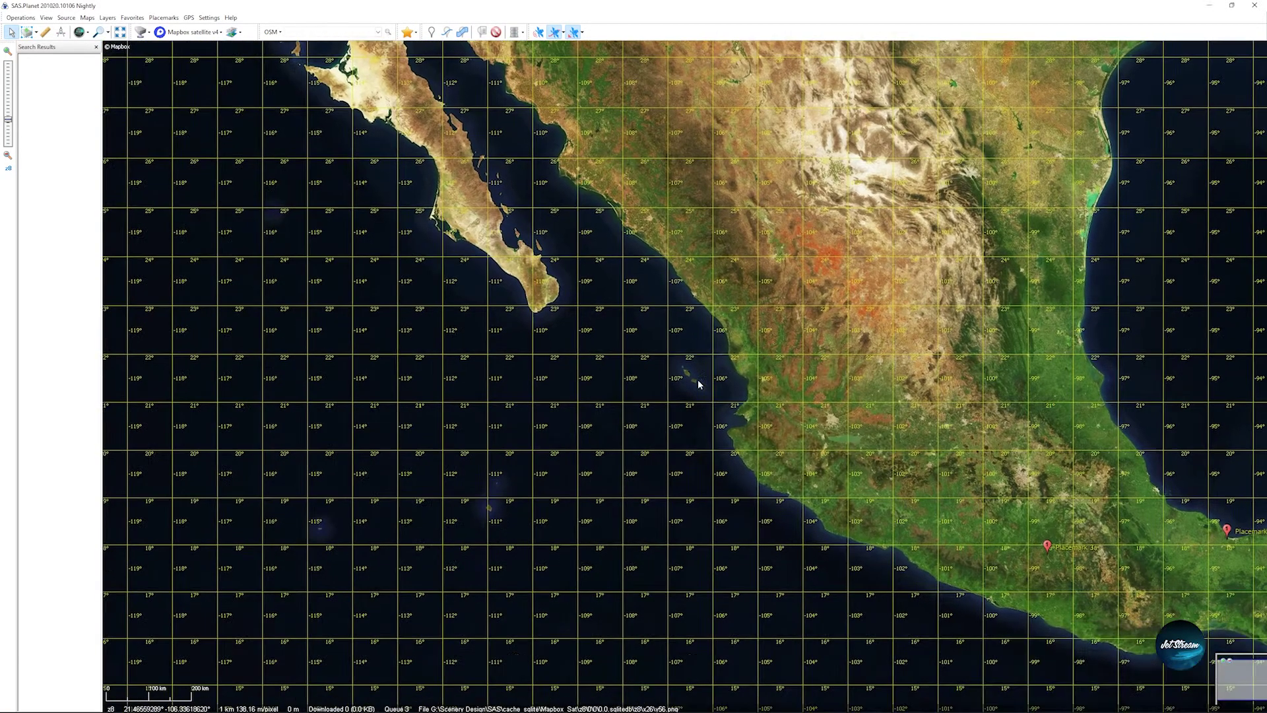
scroll(699, 385, "up", 2)
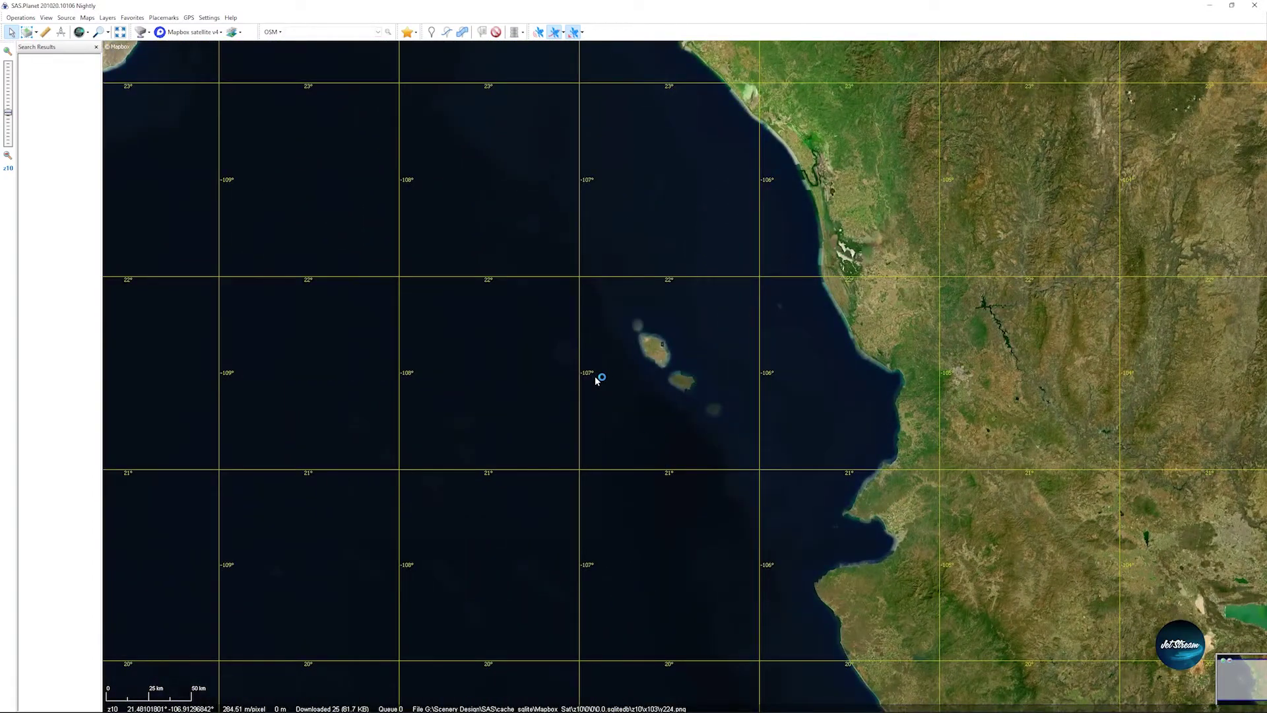
scroll(671, 360, "up", 3)
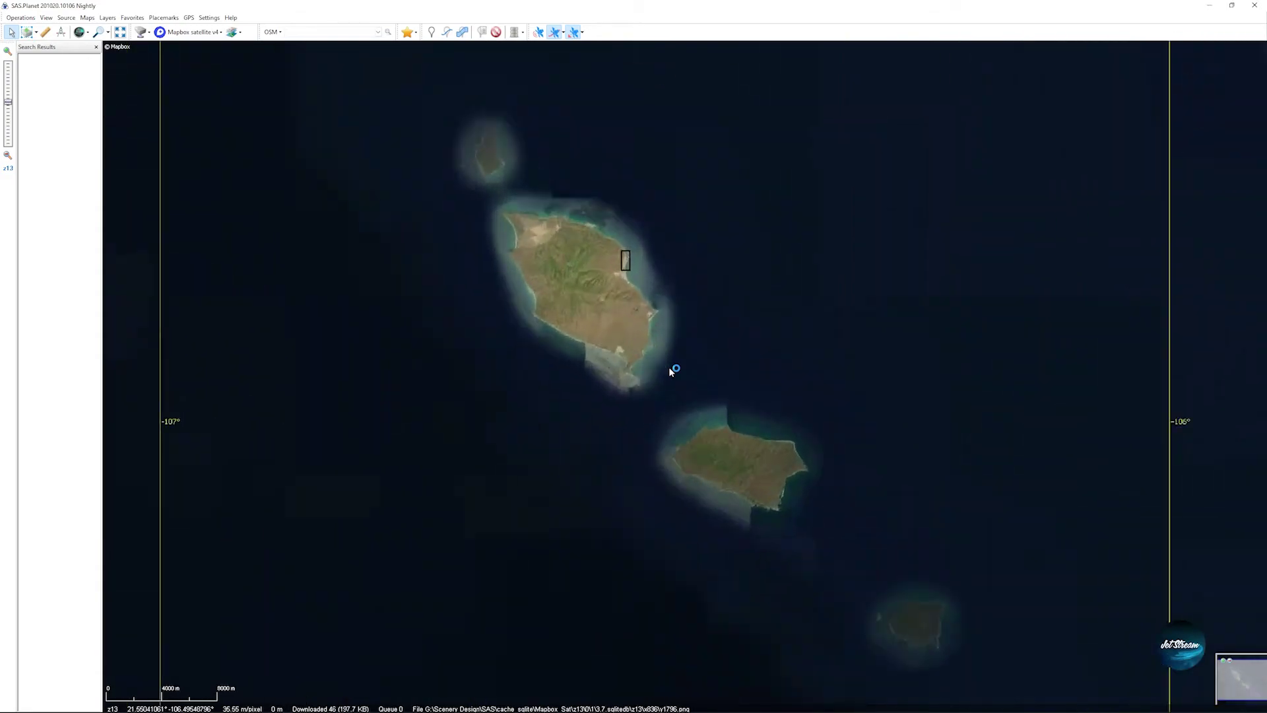
scroll(651, 335, "up", 3)
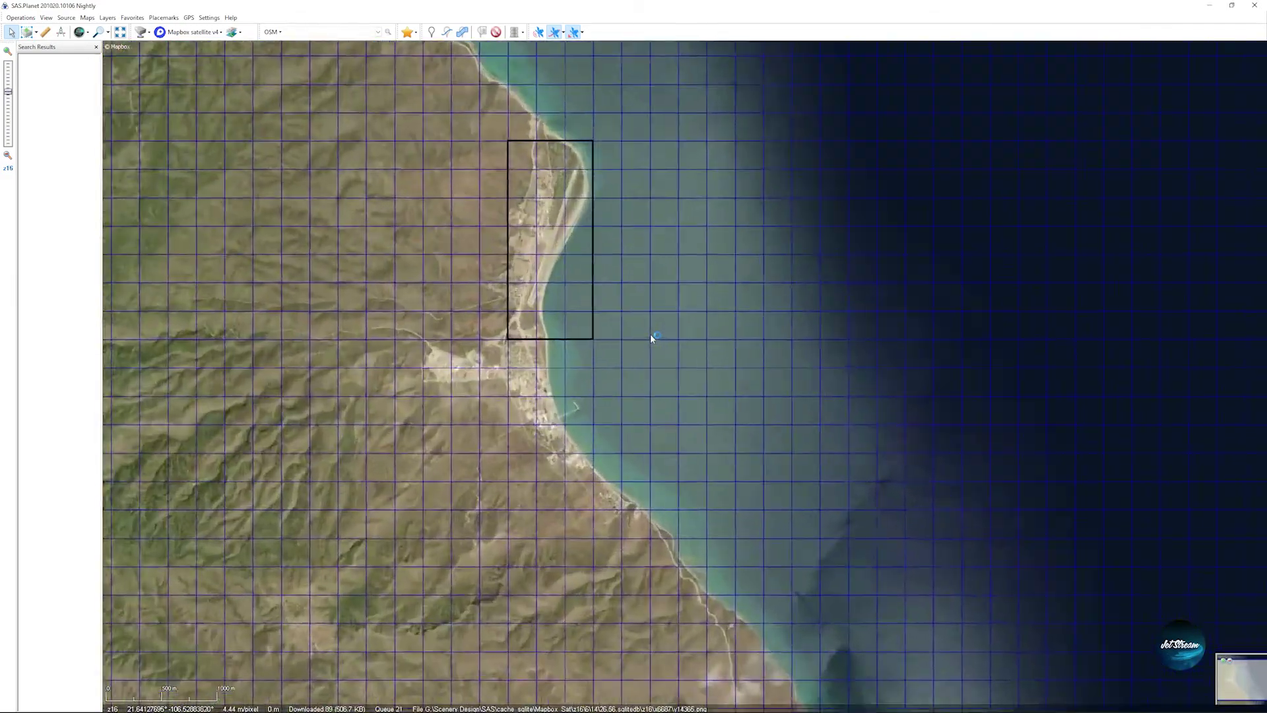
left_click_drag(651, 334, 708, 448)
scroll(684, 388, "up", 1)
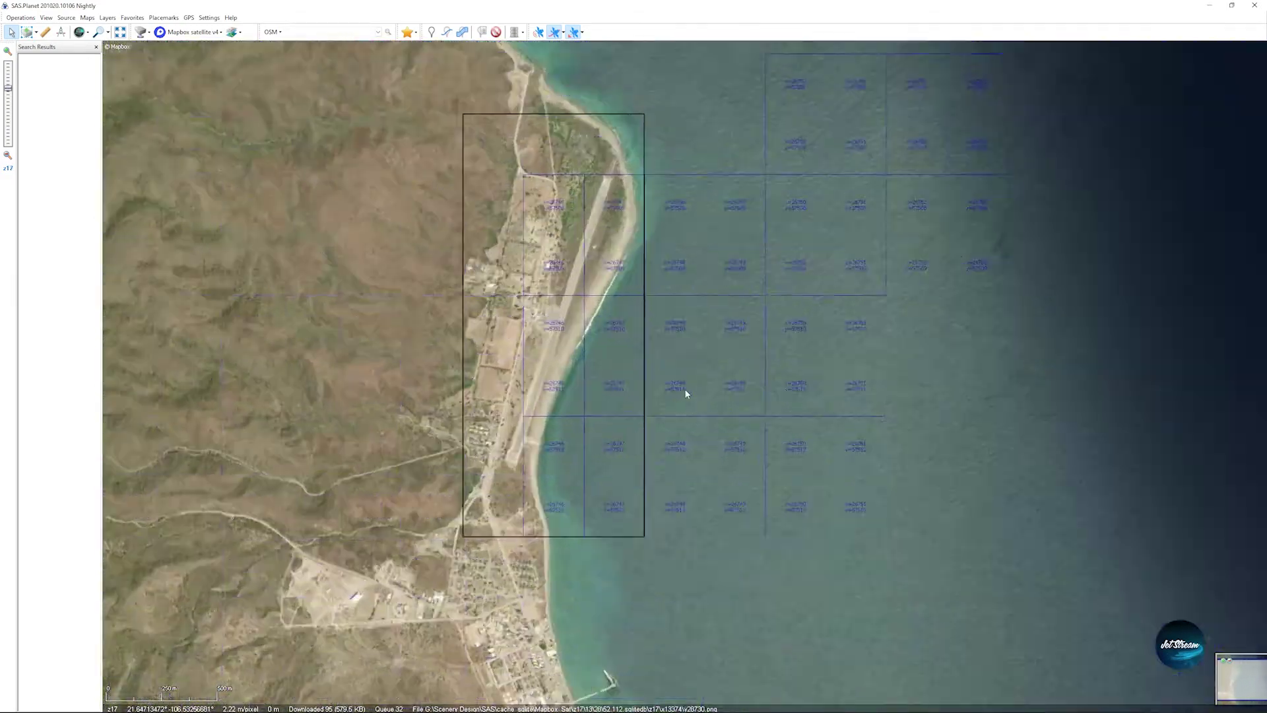
left_click_drag(705, 390, 783, 438)
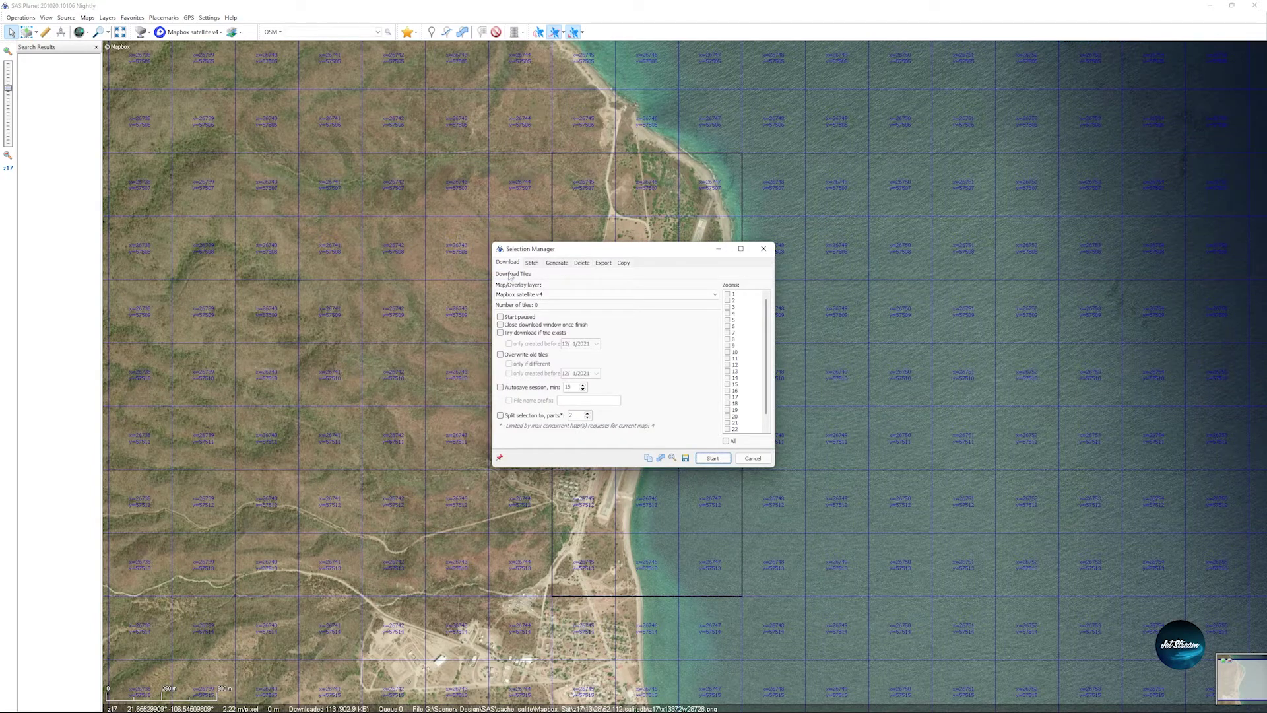
Step: Download the marked area's zoom 19 tiles, then choose GeoTIFF as the stitch format
left_click(732, 410)
left_click(713, 459)
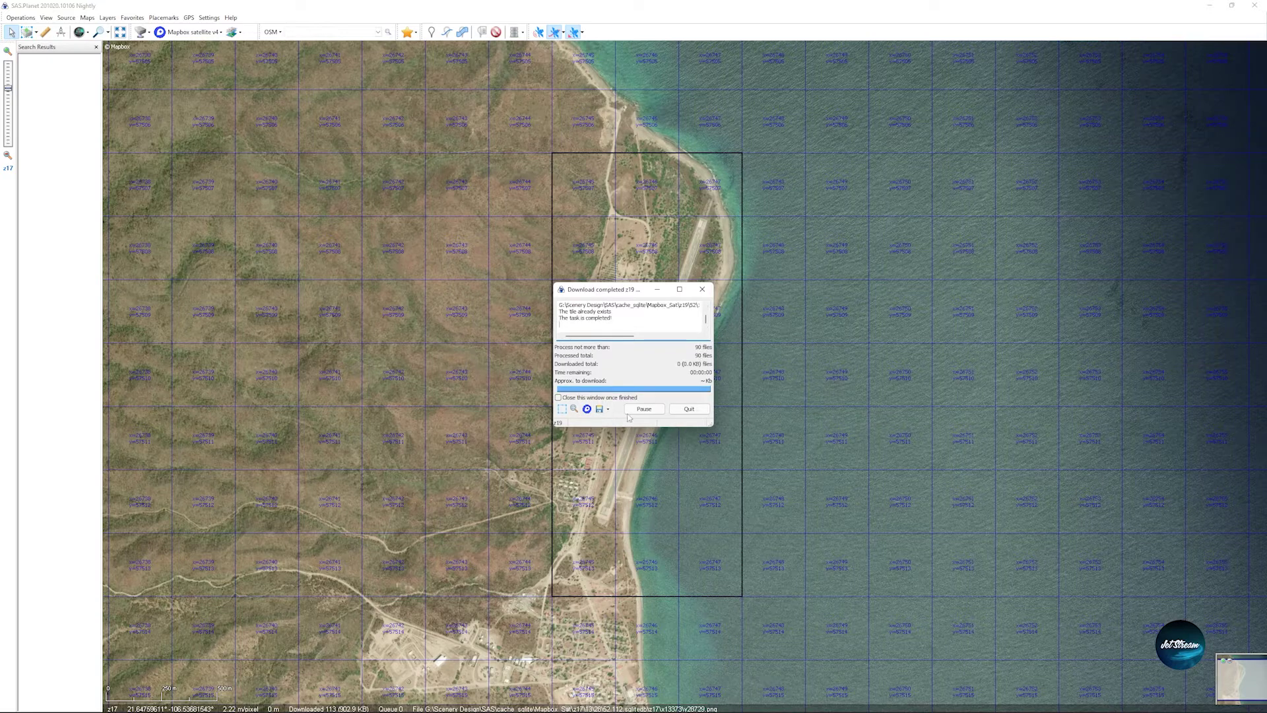
left_click(562, 409)
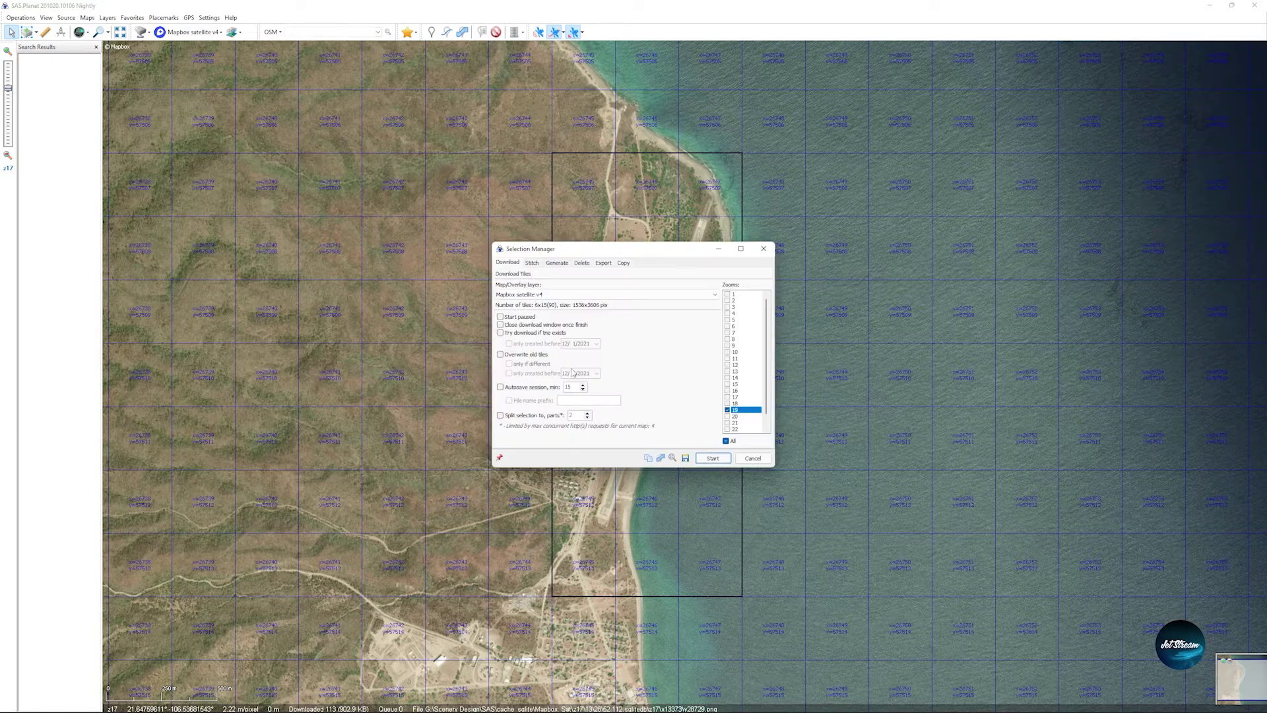
left_click(532, 263)
left_click(565, 276)
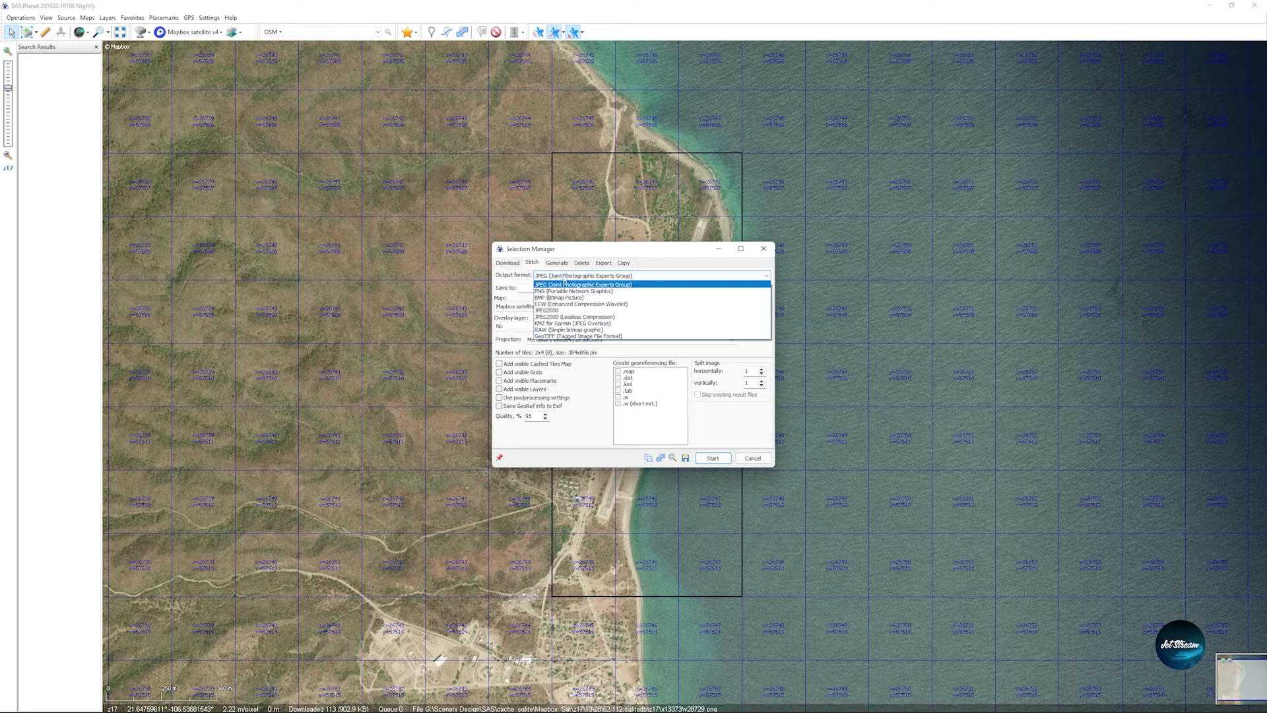
left_click(567, 338)
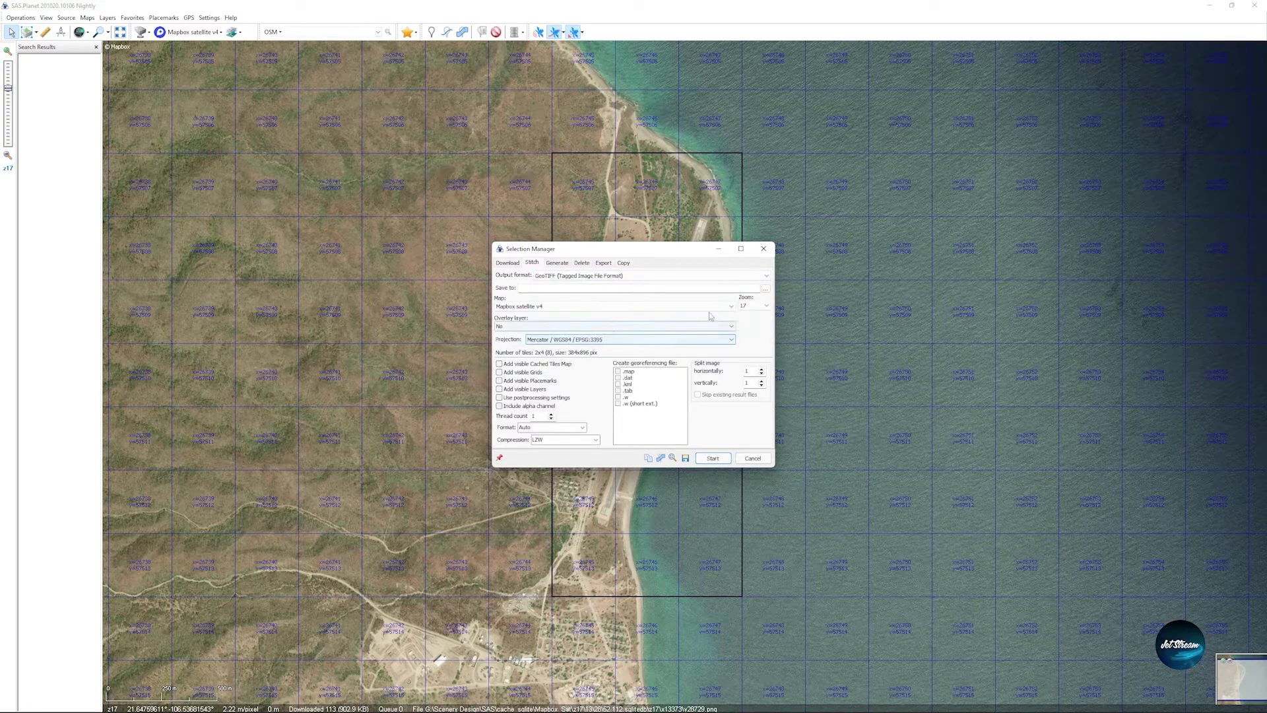
Step: Stitch to IslasMarias.tif with Geographic WGS84 projection, a .kml file and zoom 19
left_click(766, 289)
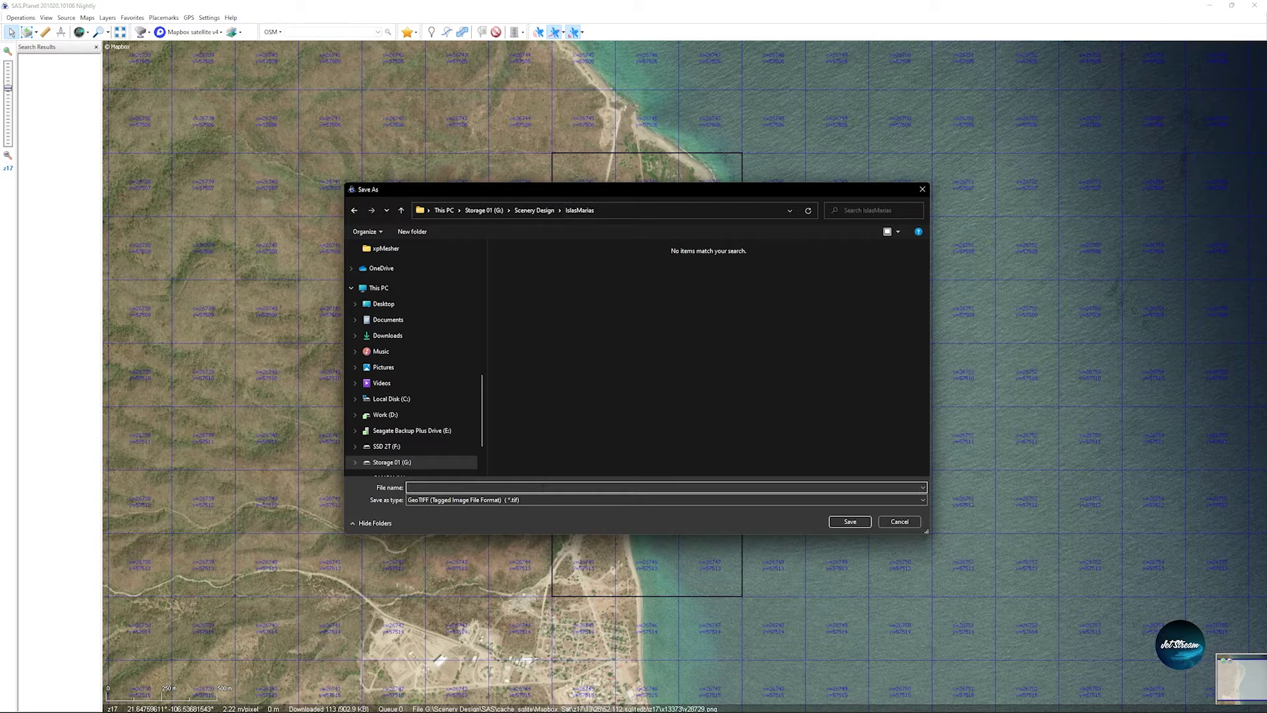
type("IslasMarias")
left_click(857, 523)
left_click(558, 340)
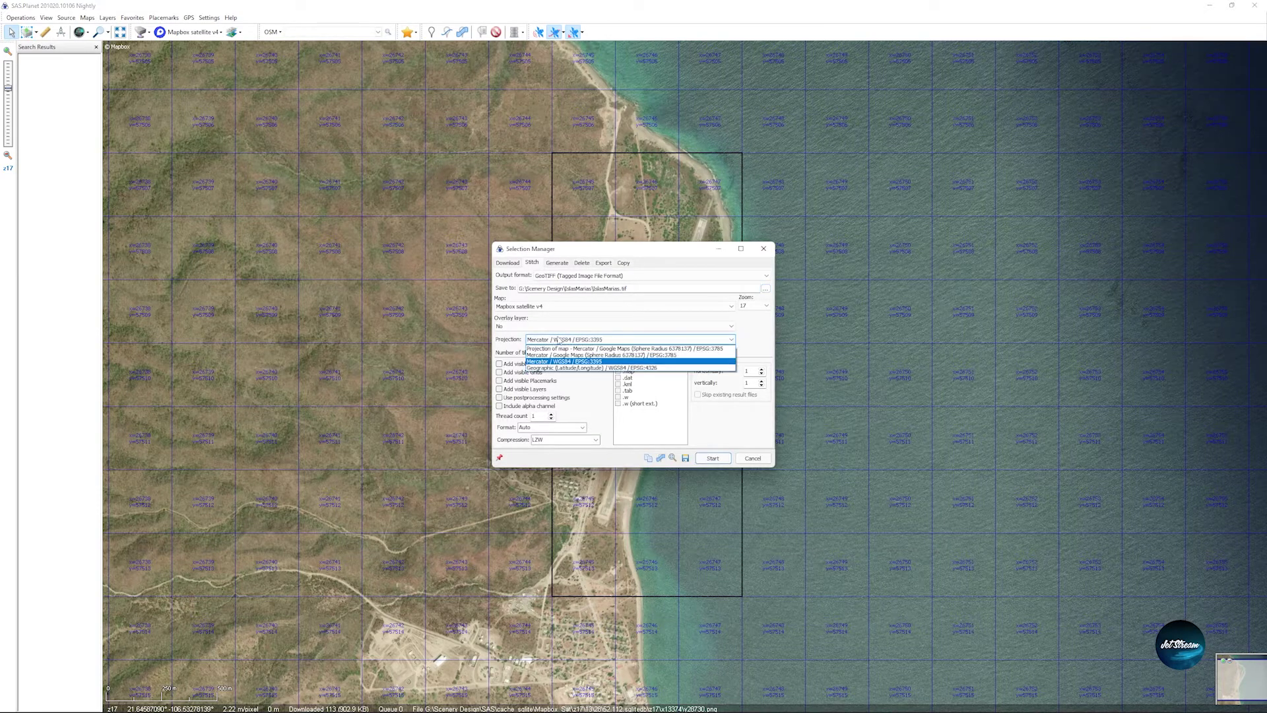
left_click(587, 368)
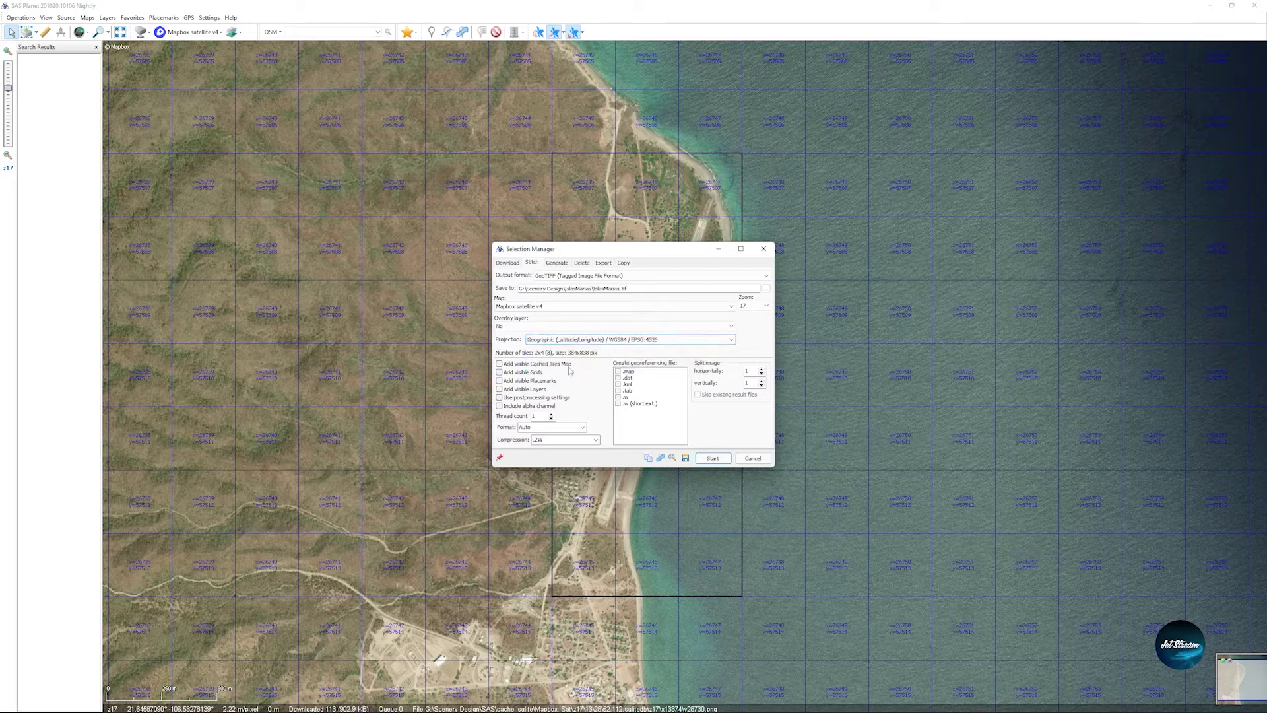
left_click(618, 384)
left_click(766, 306)
left_click(751, 327)
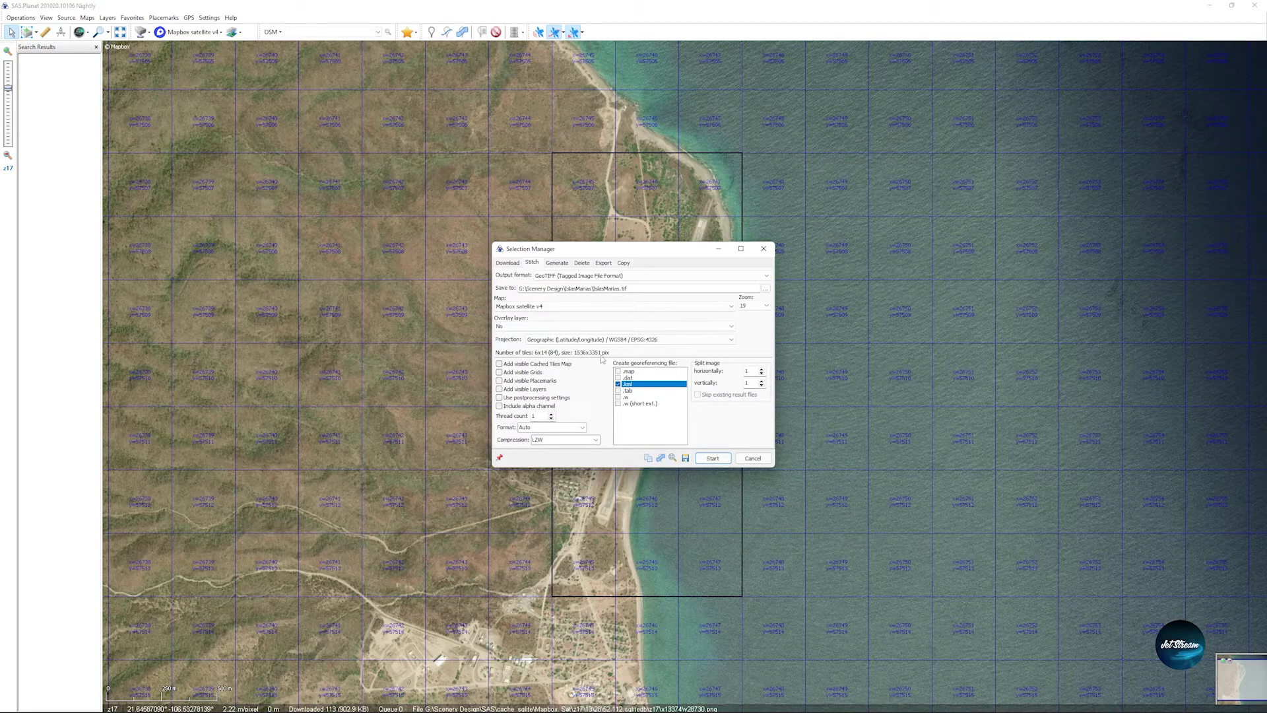
left_click(710, 458)
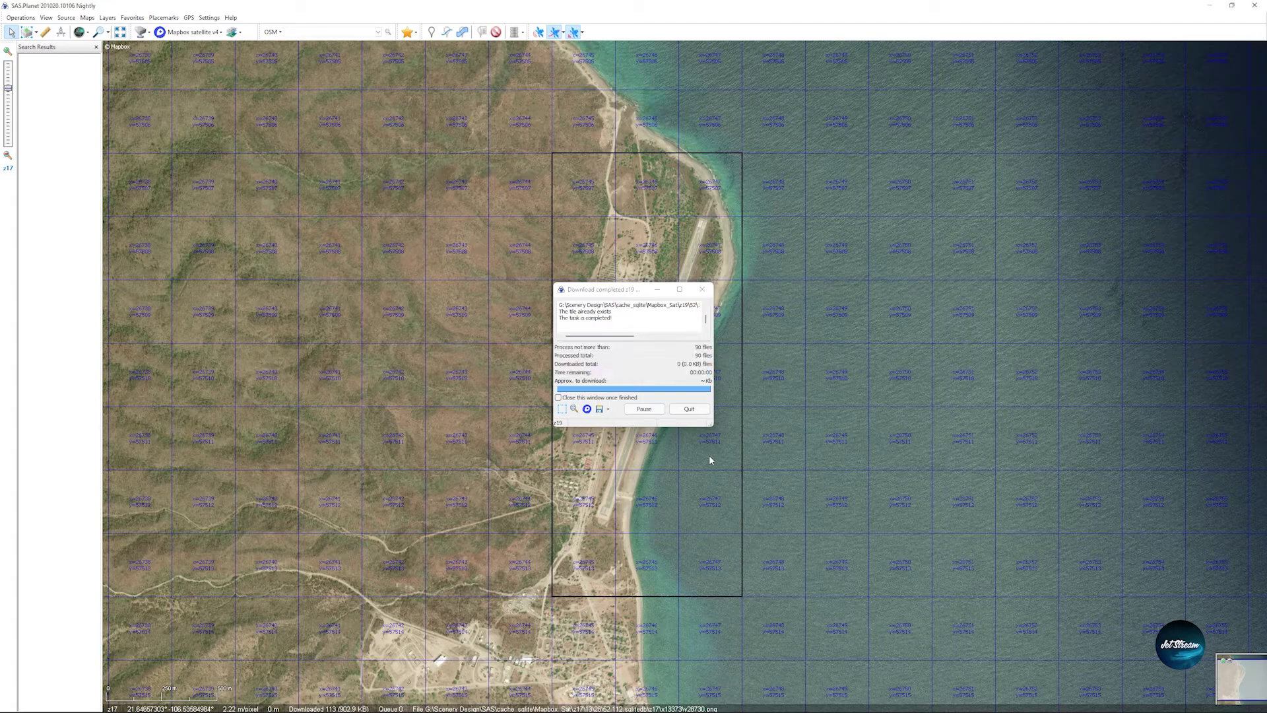
left_click(689, 409)
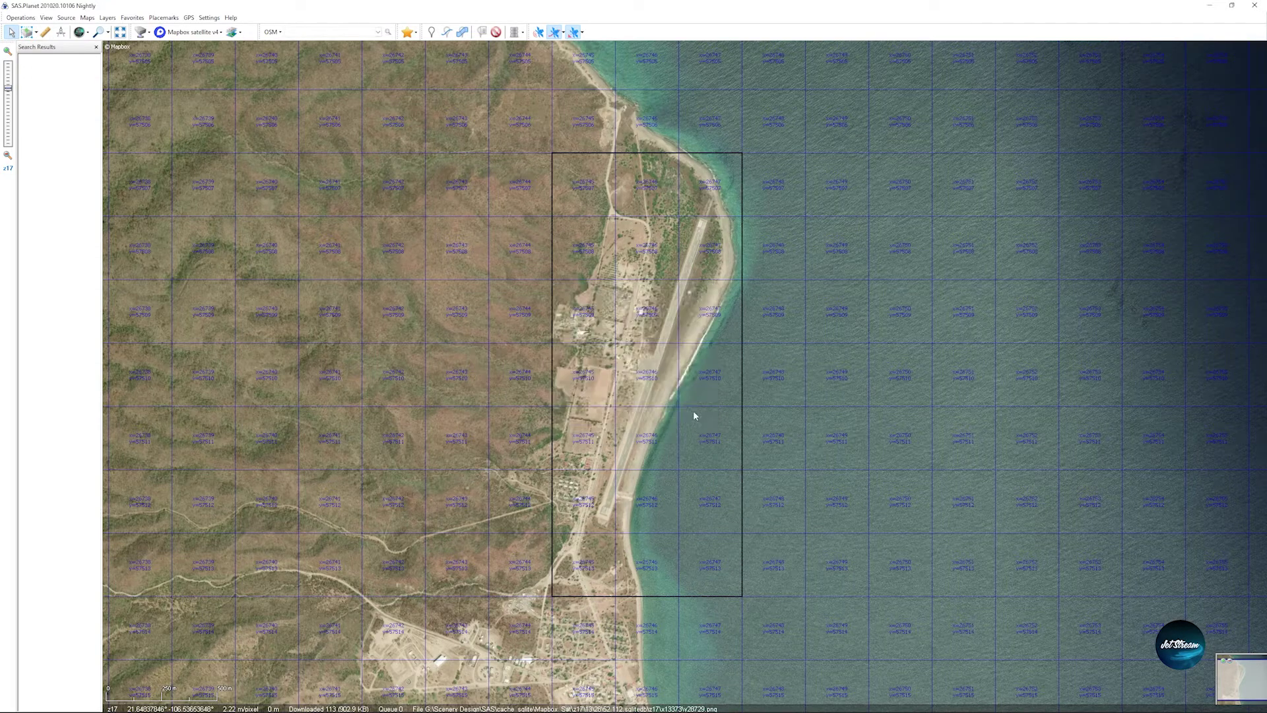
Step: Set the tile folder to zOrtho4XP_+21-107 in X-Plane 11b's Custom Scenery
left_click(1213, 8)
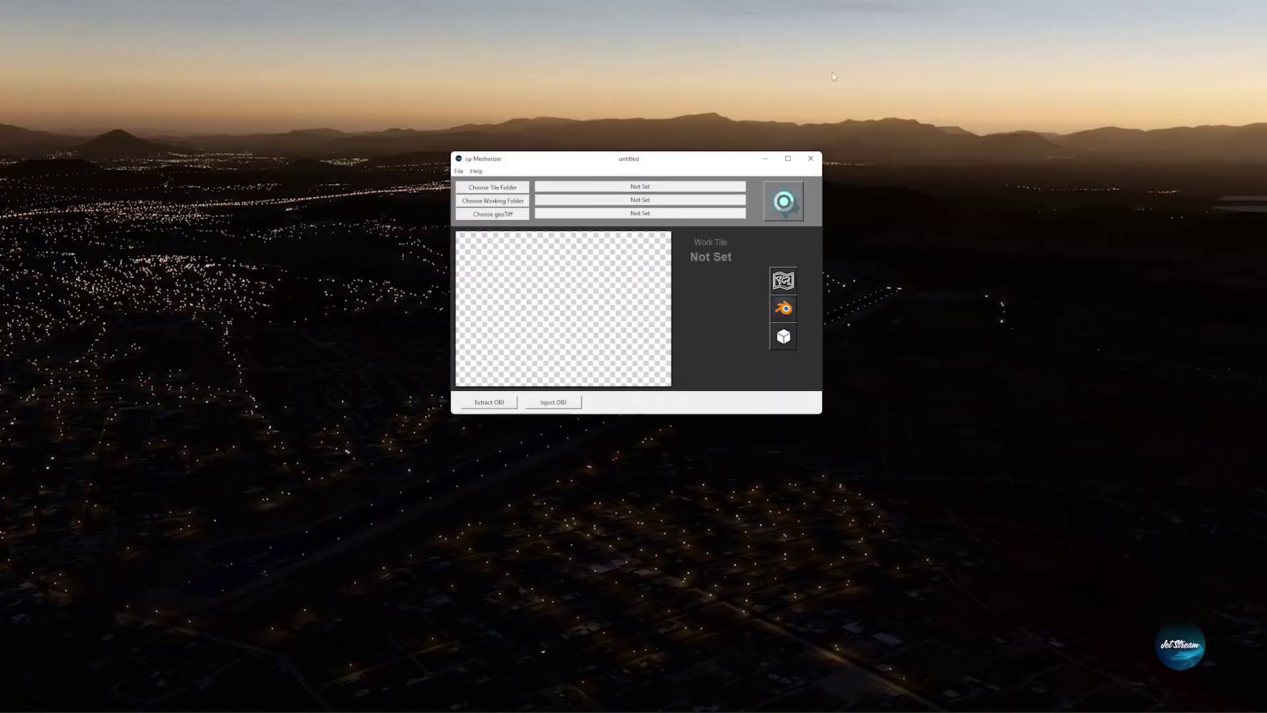
left_click_drag(734, 169, 683, 200)
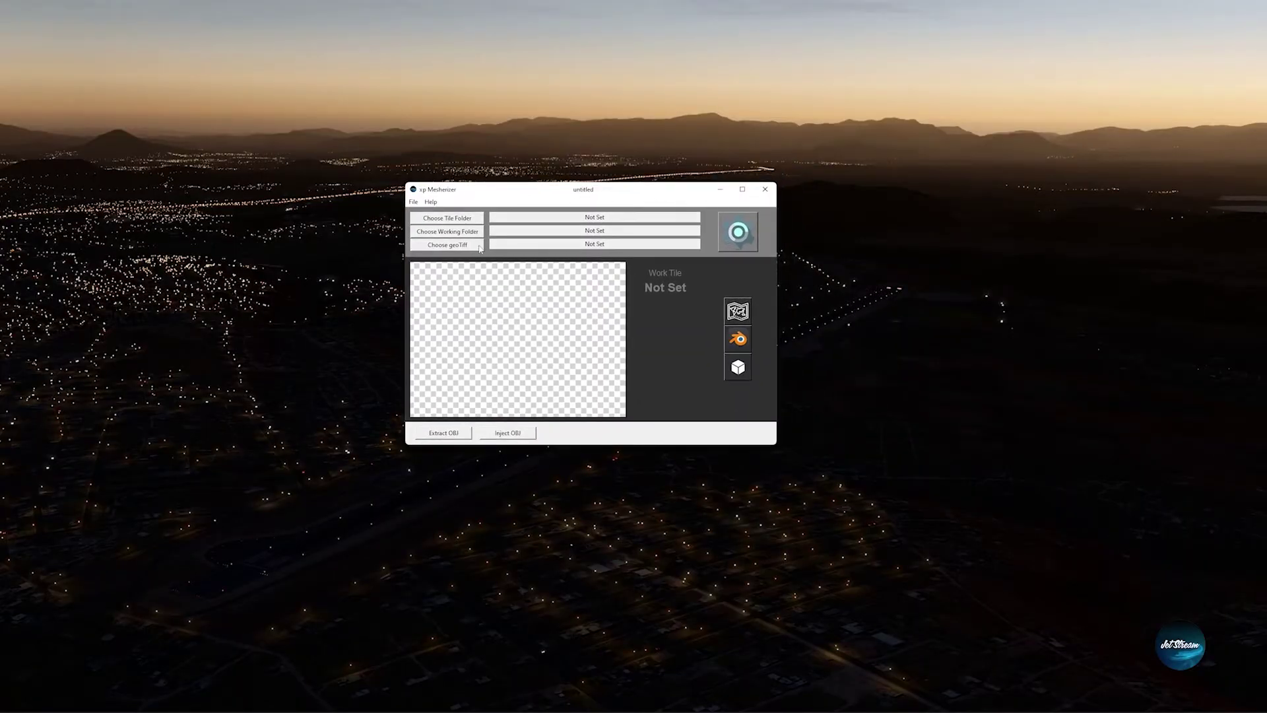
left_click(455, 218)
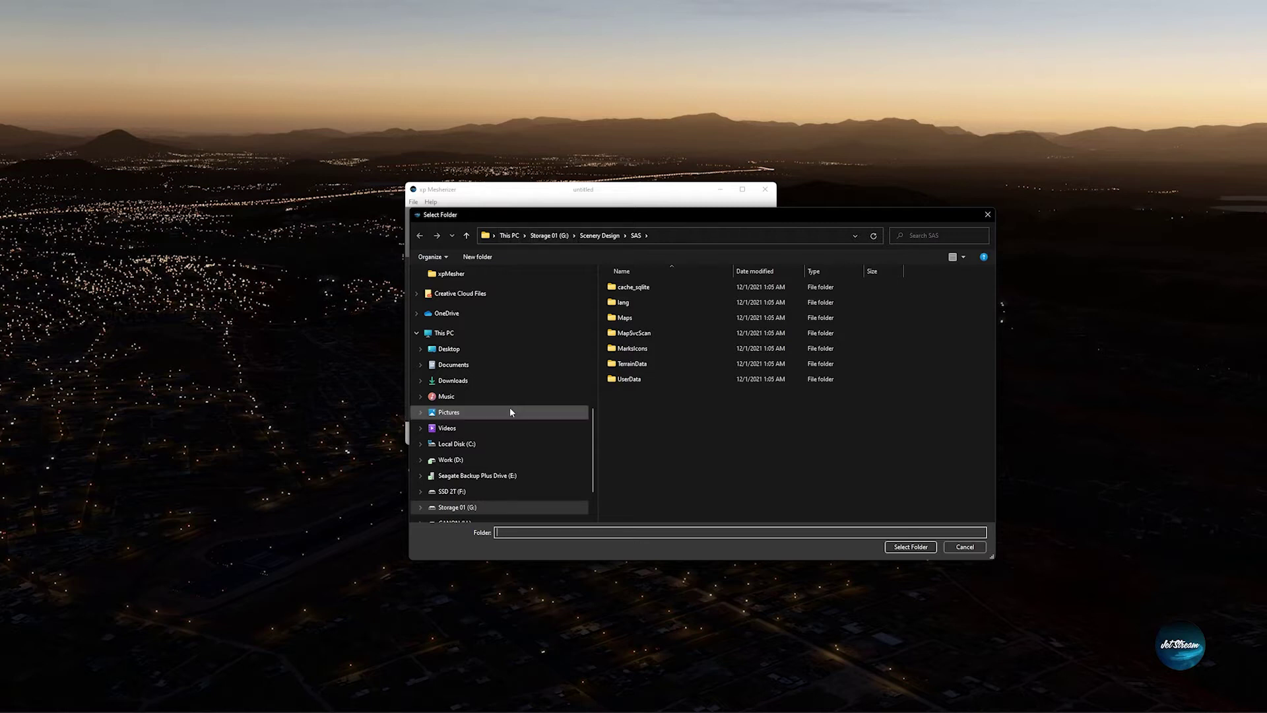
scroll(510, 407, "down", 1)
left_click(451, 425)
scroll(650, 421, "down", 5)
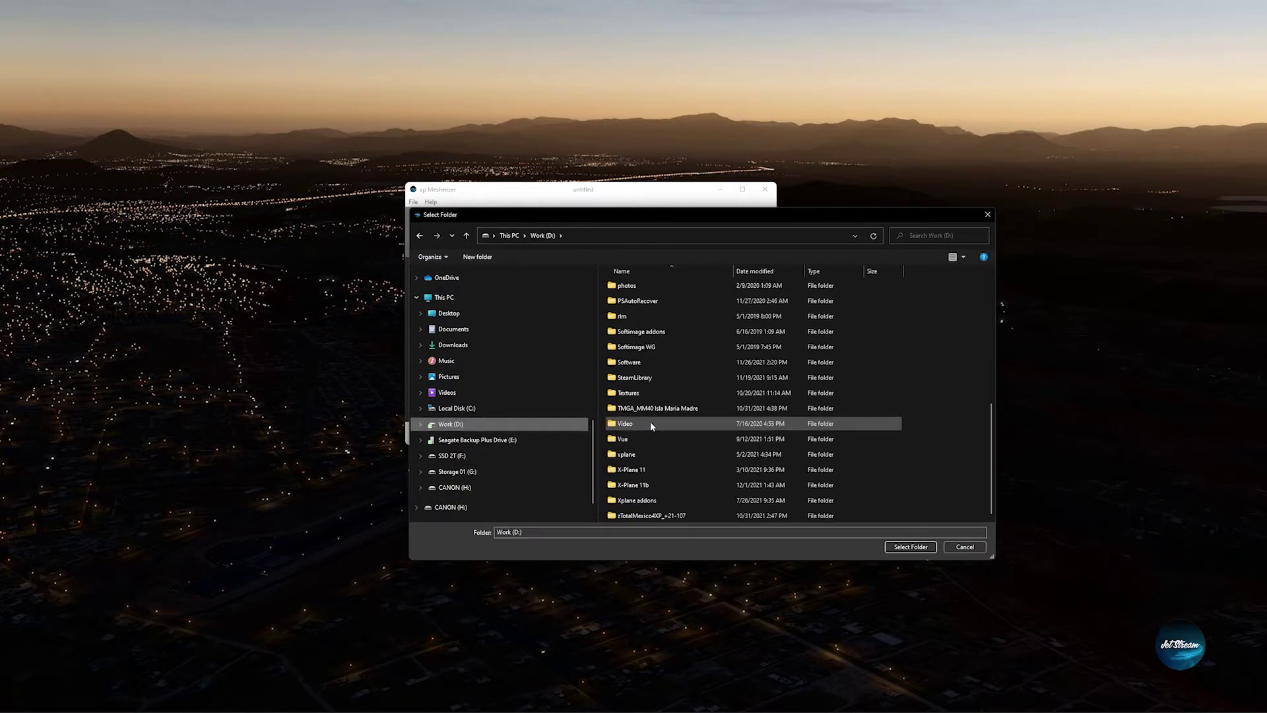
double_click(643, 485)
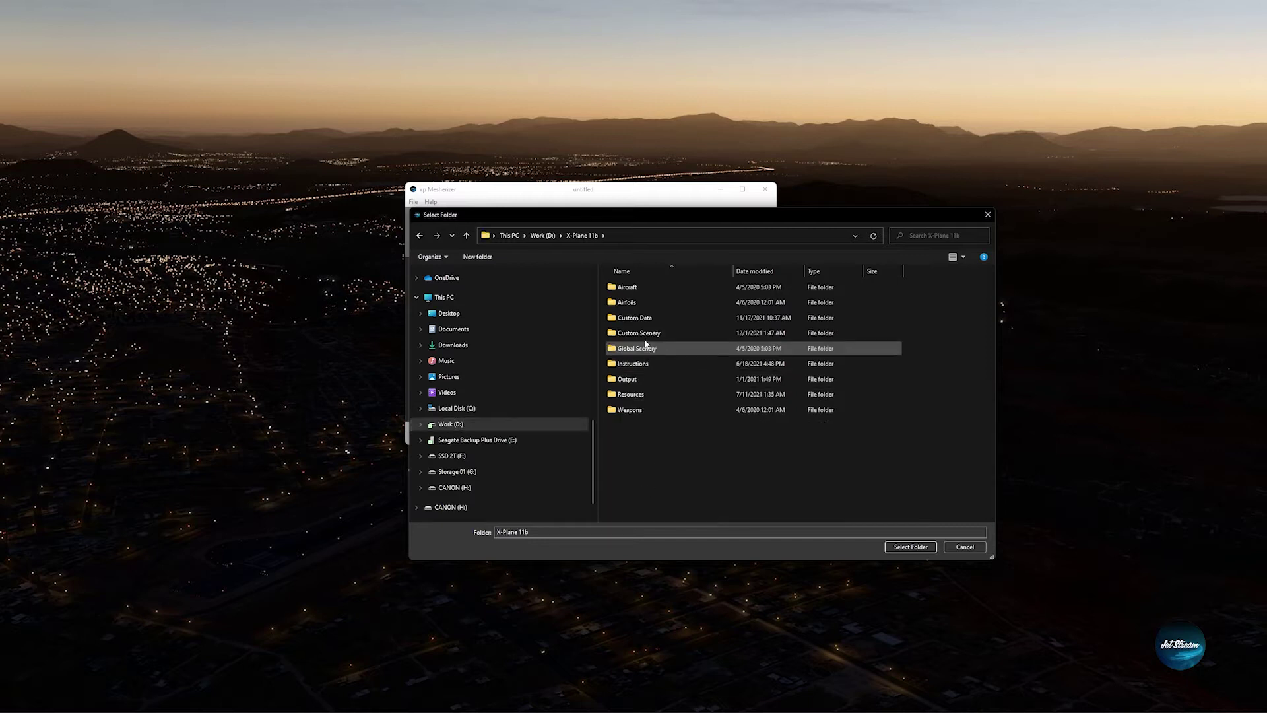
double_click(639, 334)
scroll(643, 443, "down", 5)
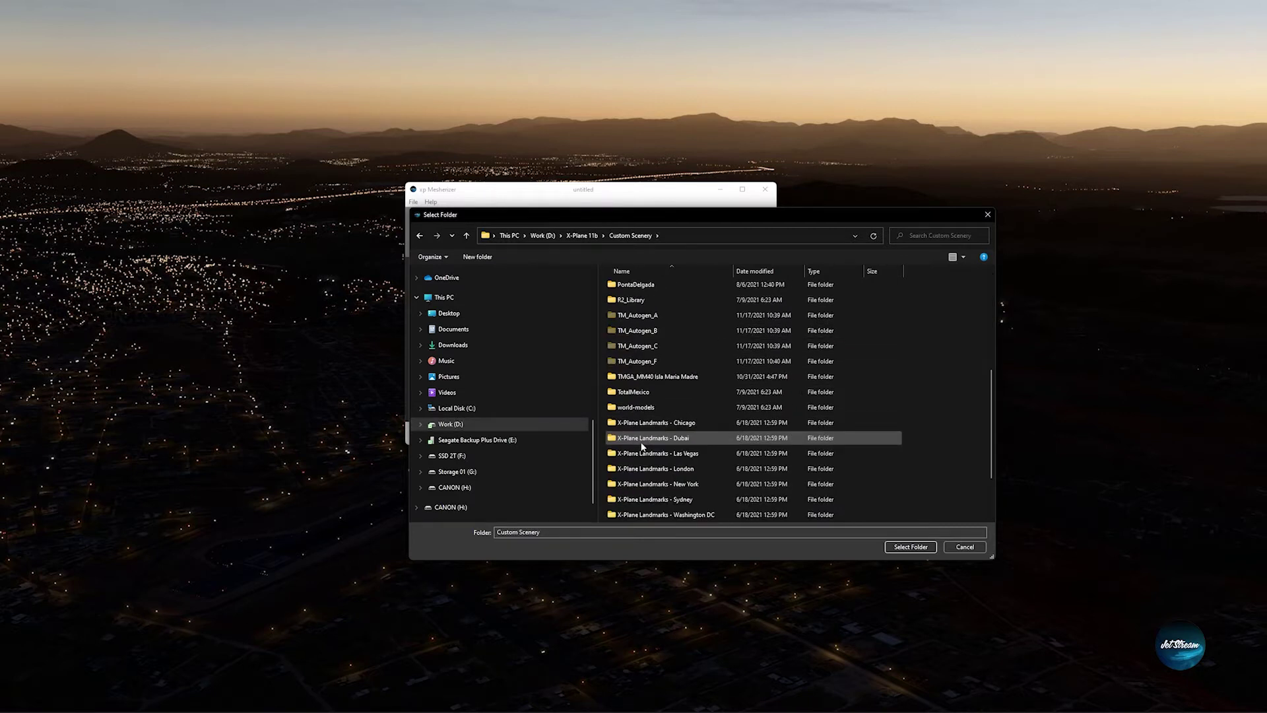
scroll(655, 425, "down", 2)
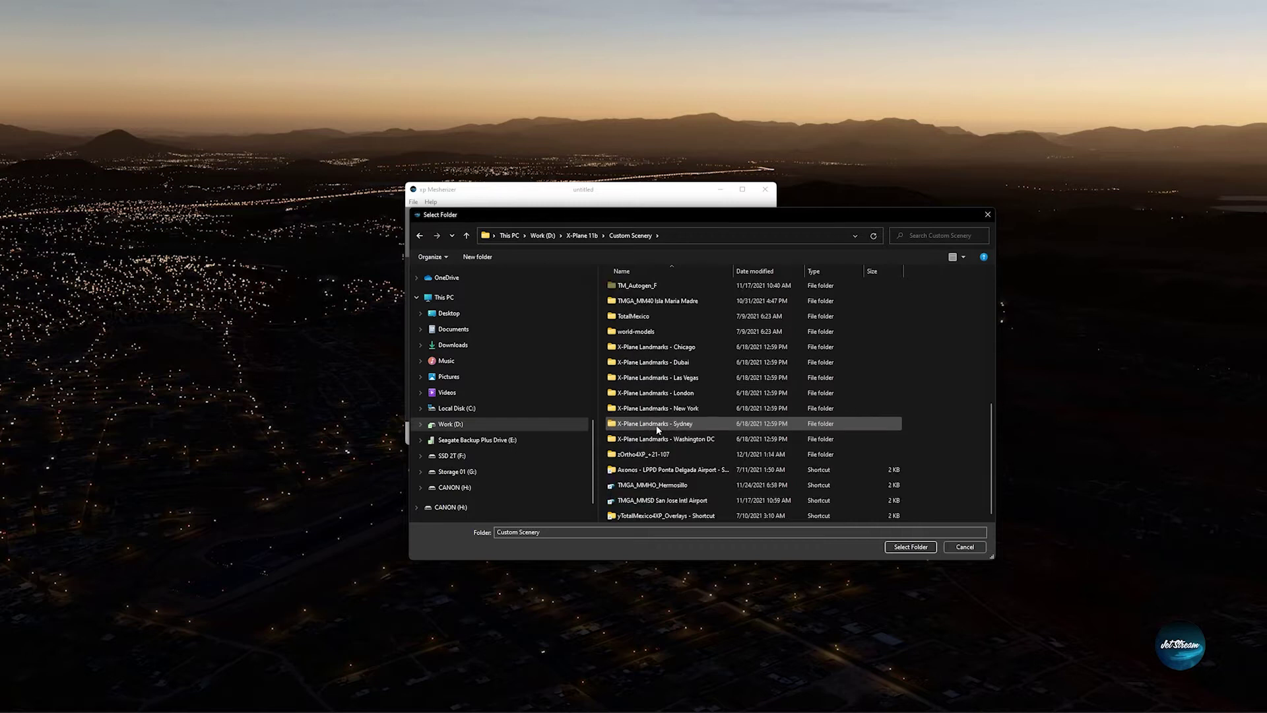
left_click(663, 454)
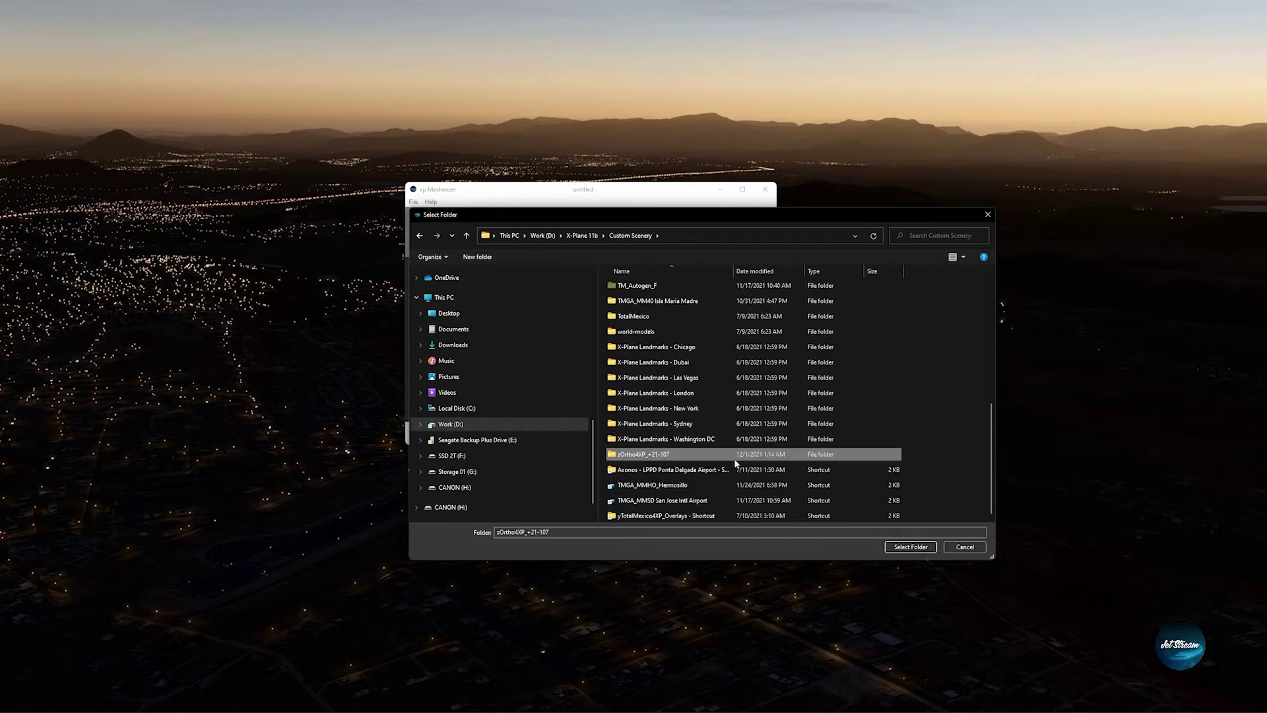
left_click(912, 547)
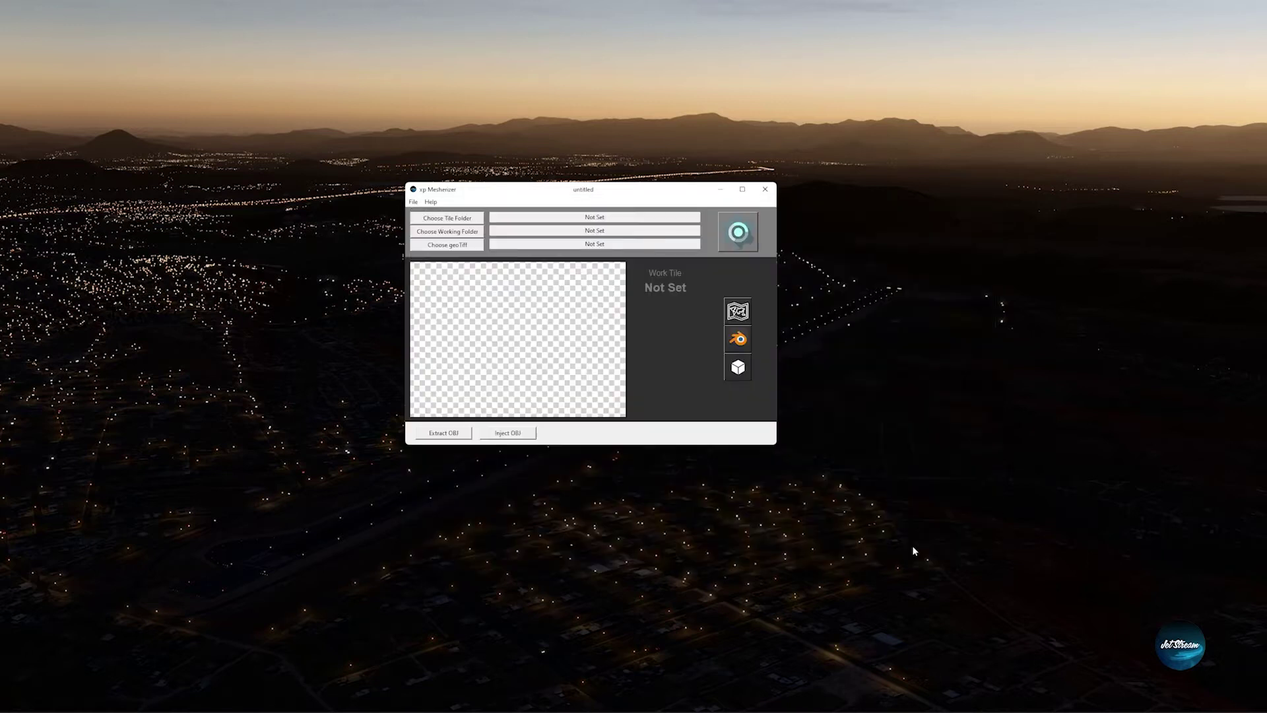
Step: Set the working folder to G:/Scenery Design/IslasMarias
left_click(465, 231)
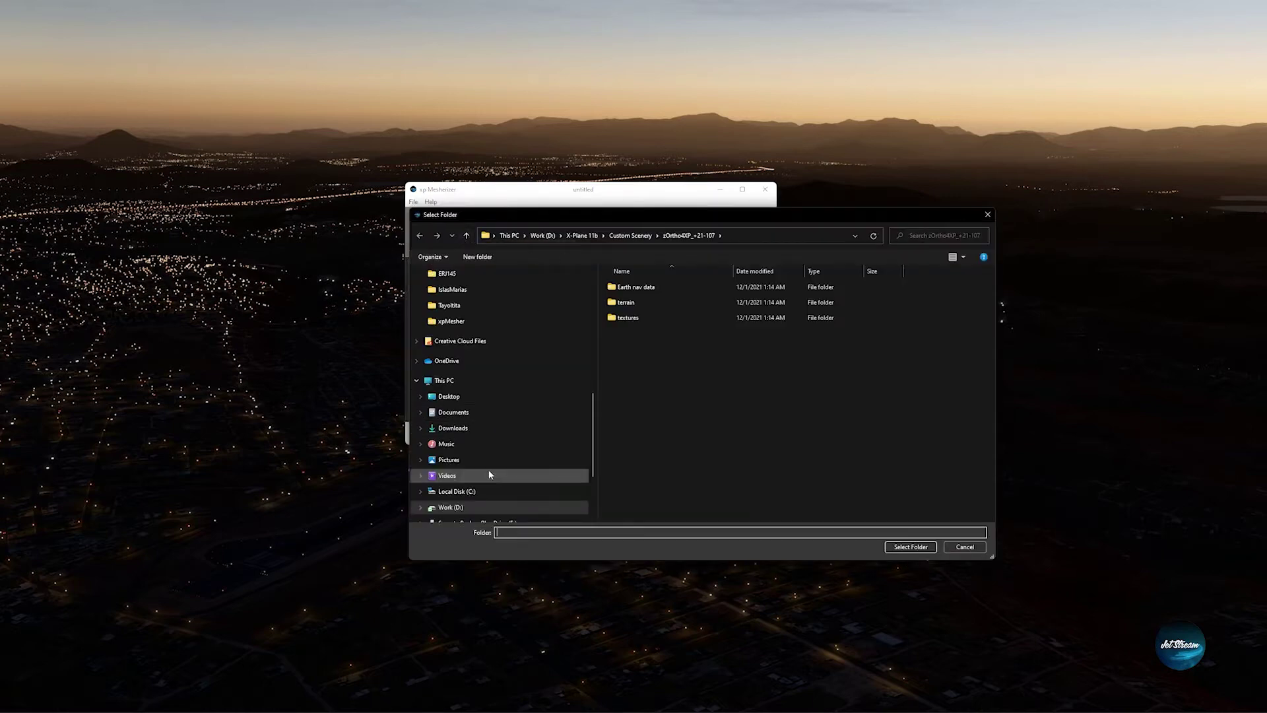
scroll(495, 449, "down", 2)
left_click(480, 492)
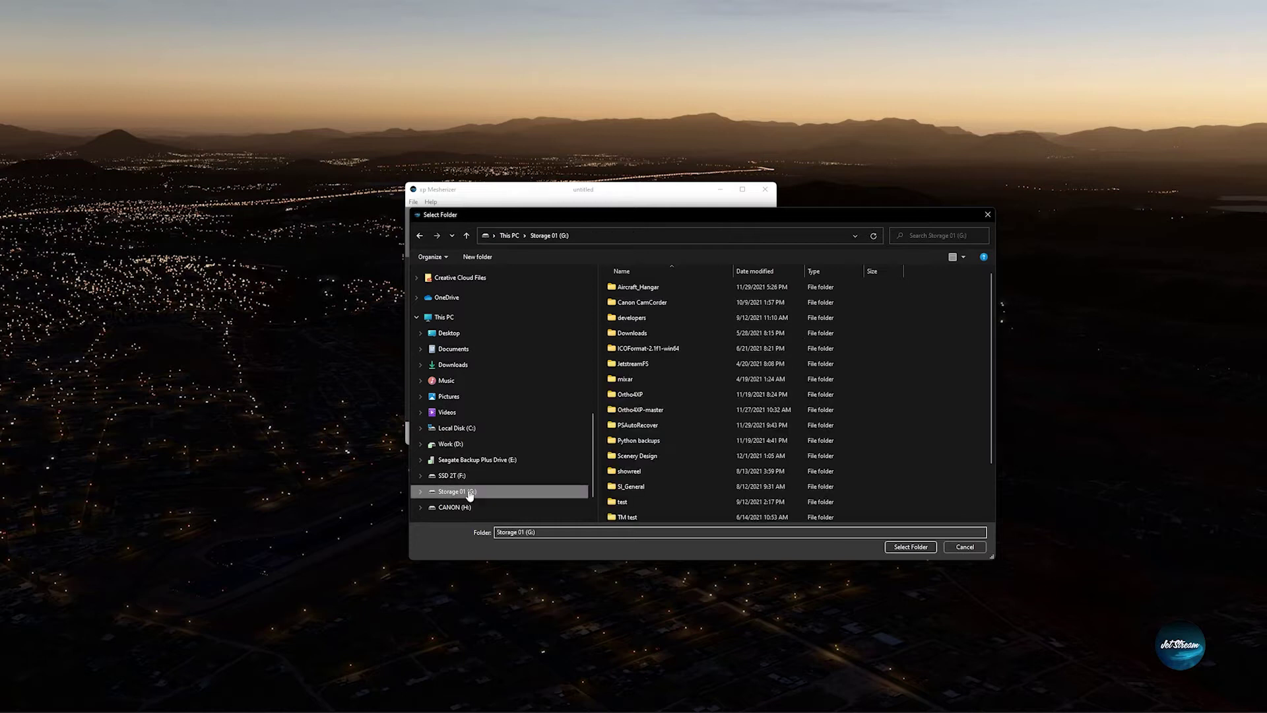
left_click(640, 457)
double_click(642, 458)
left_click(638, 365)
left_click(638, 367)
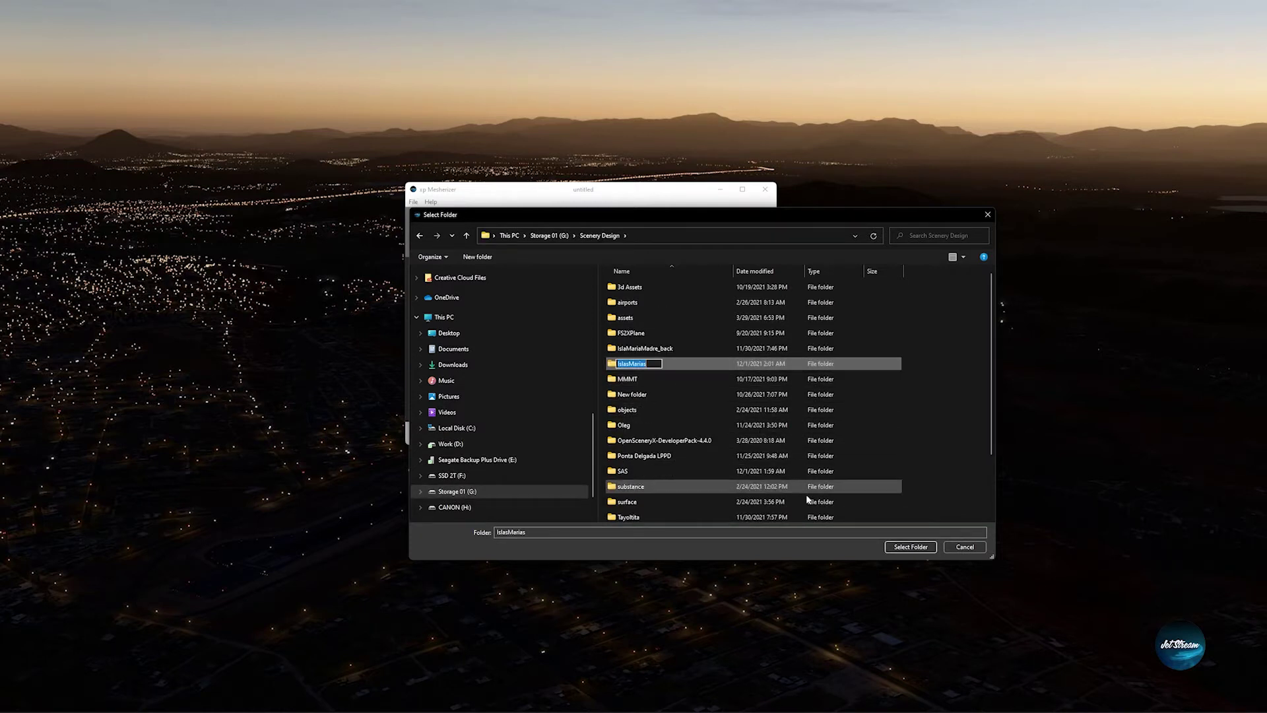
left_click(908, 549)
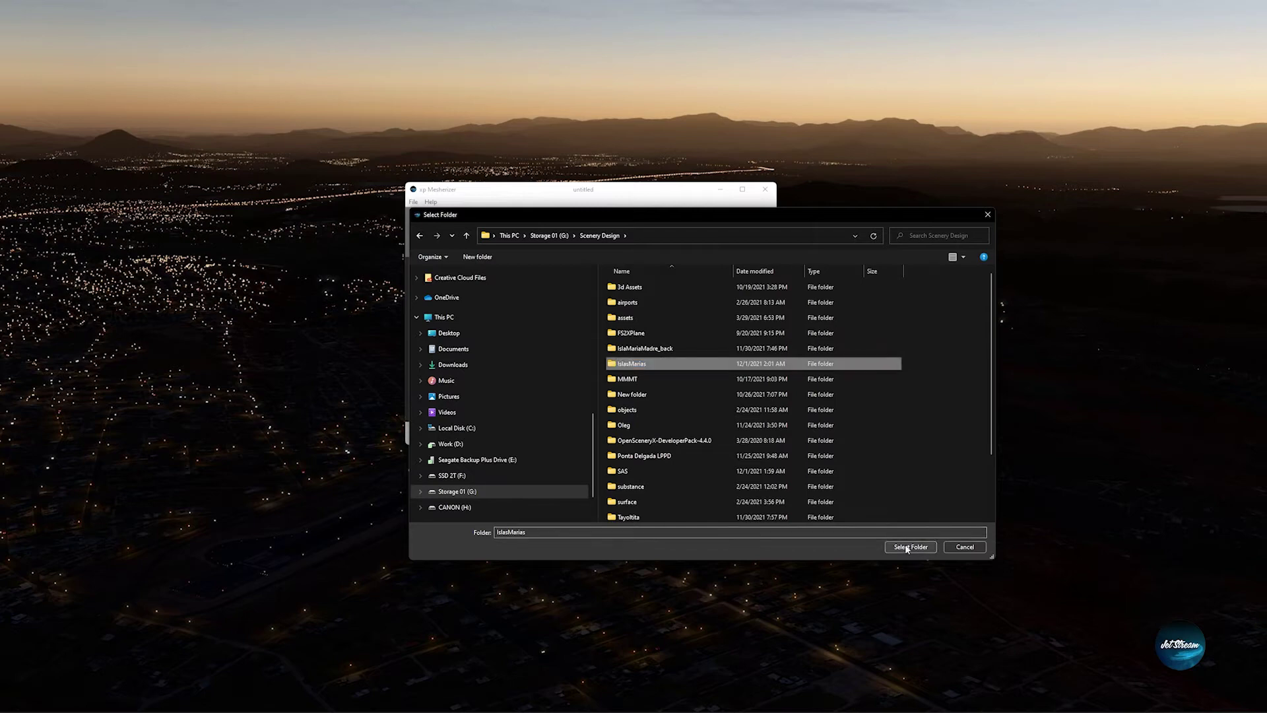
left_click(908, 547)
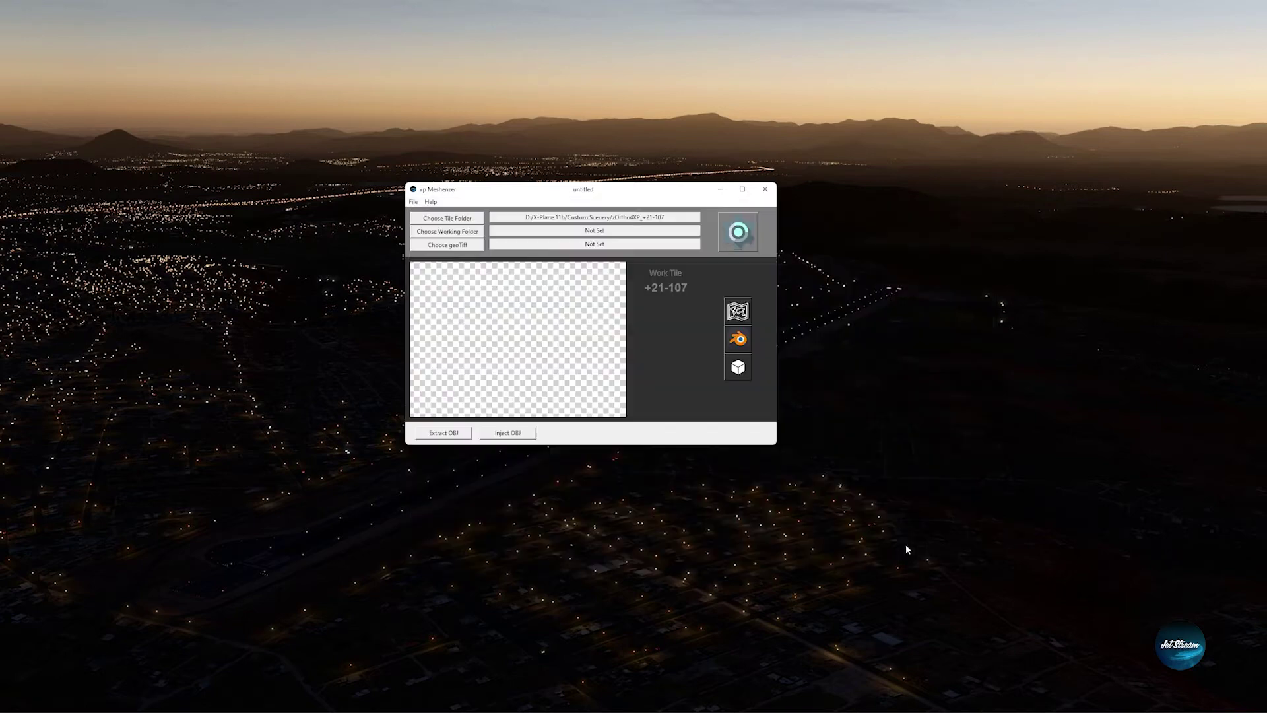
Step: Load IslasMarias.tif as the project's geoTiff
left_click(460, 246)
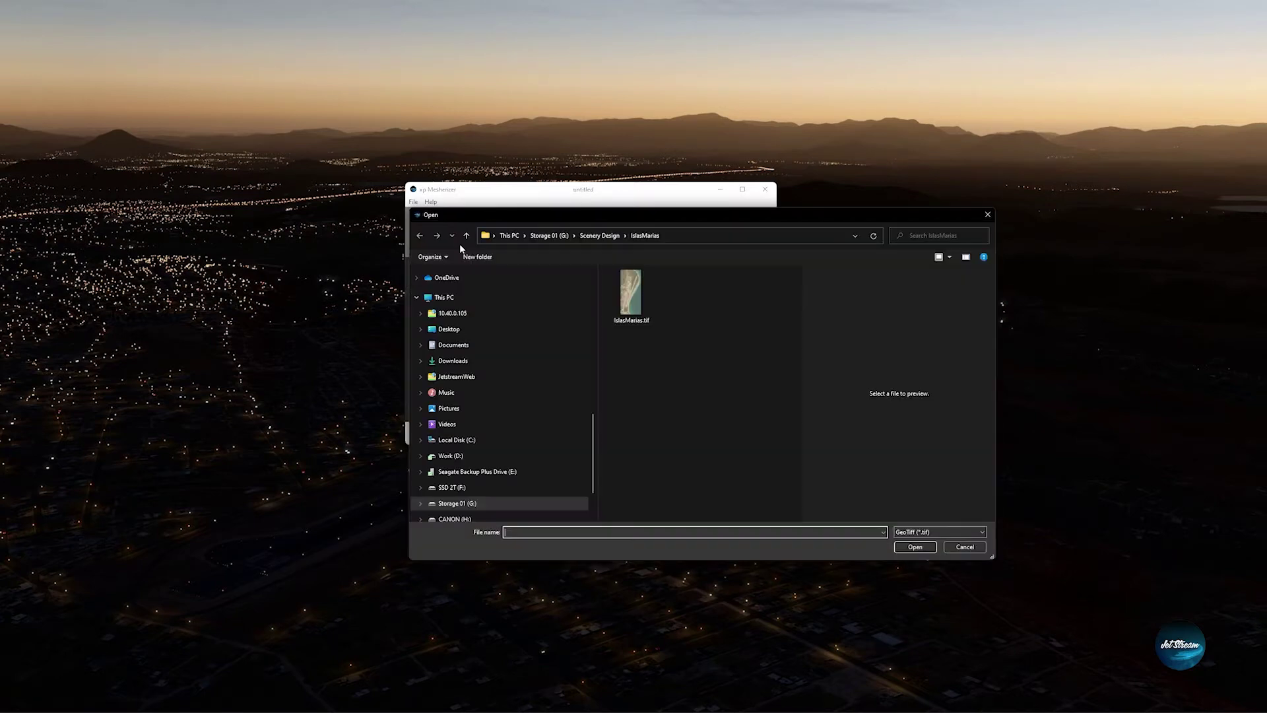
left_click(643, 309)
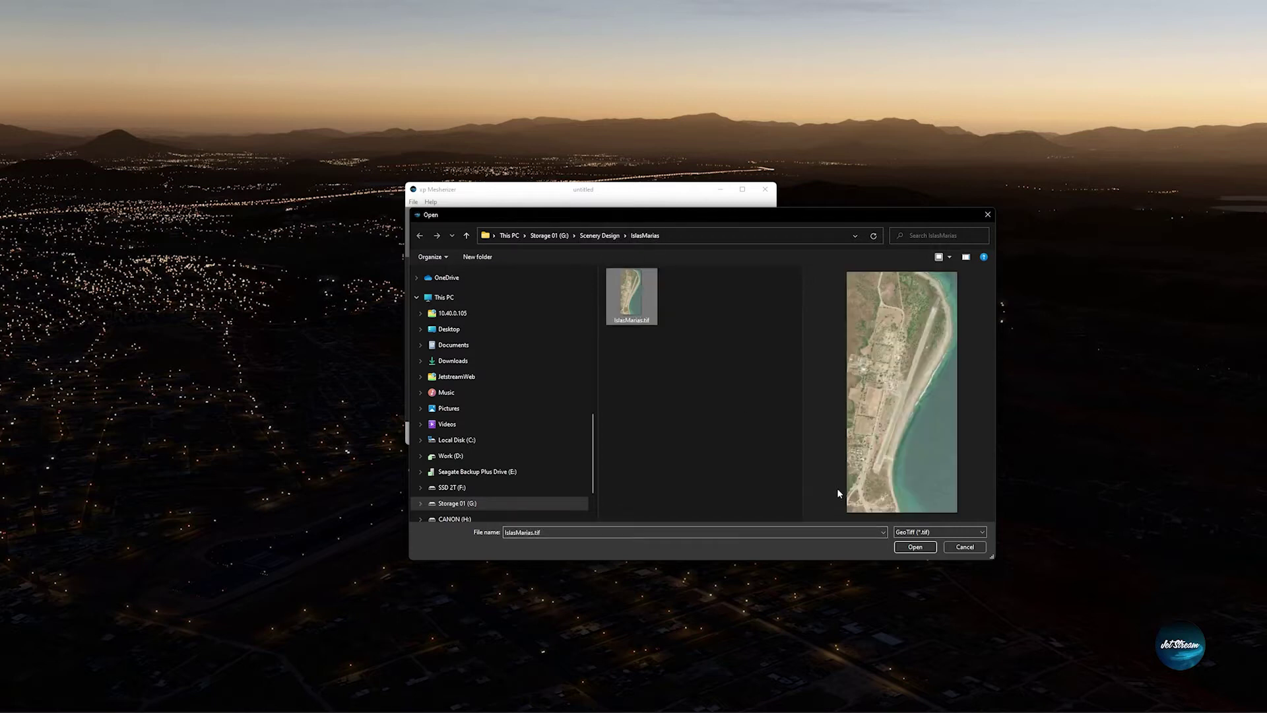
left_click(905, 546)
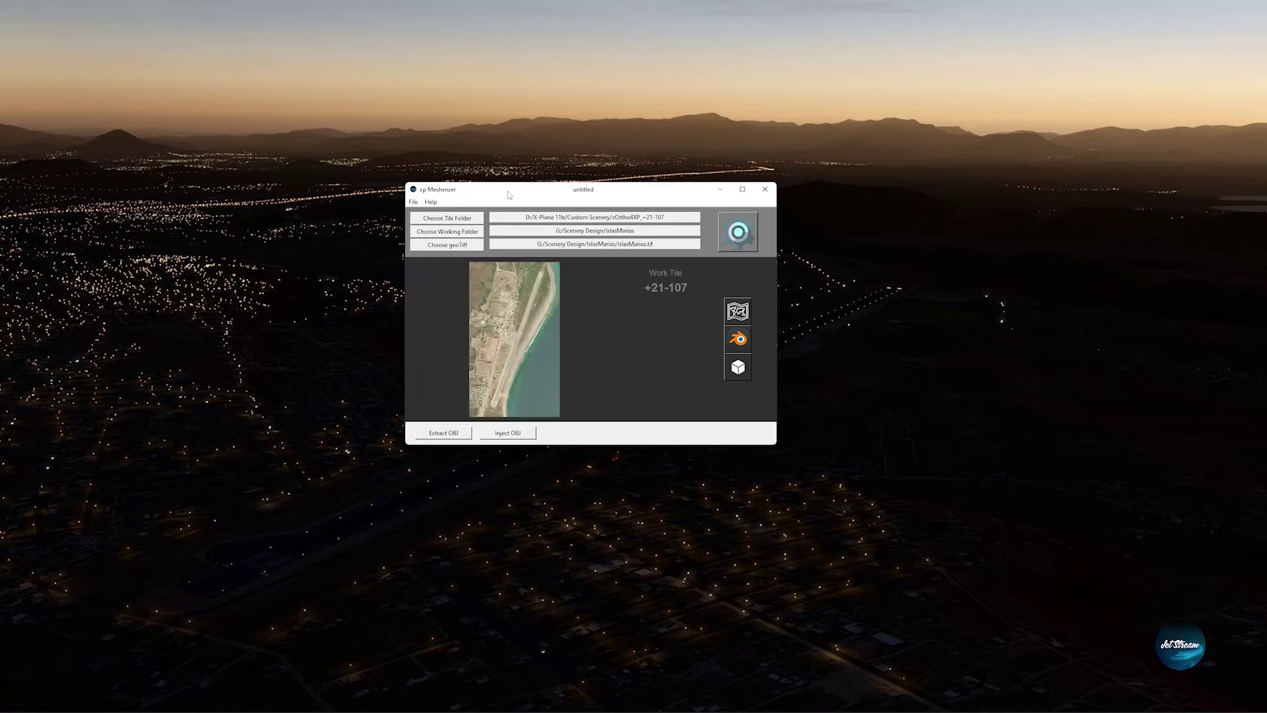
left_click_drag(509, 195, 518, 195)
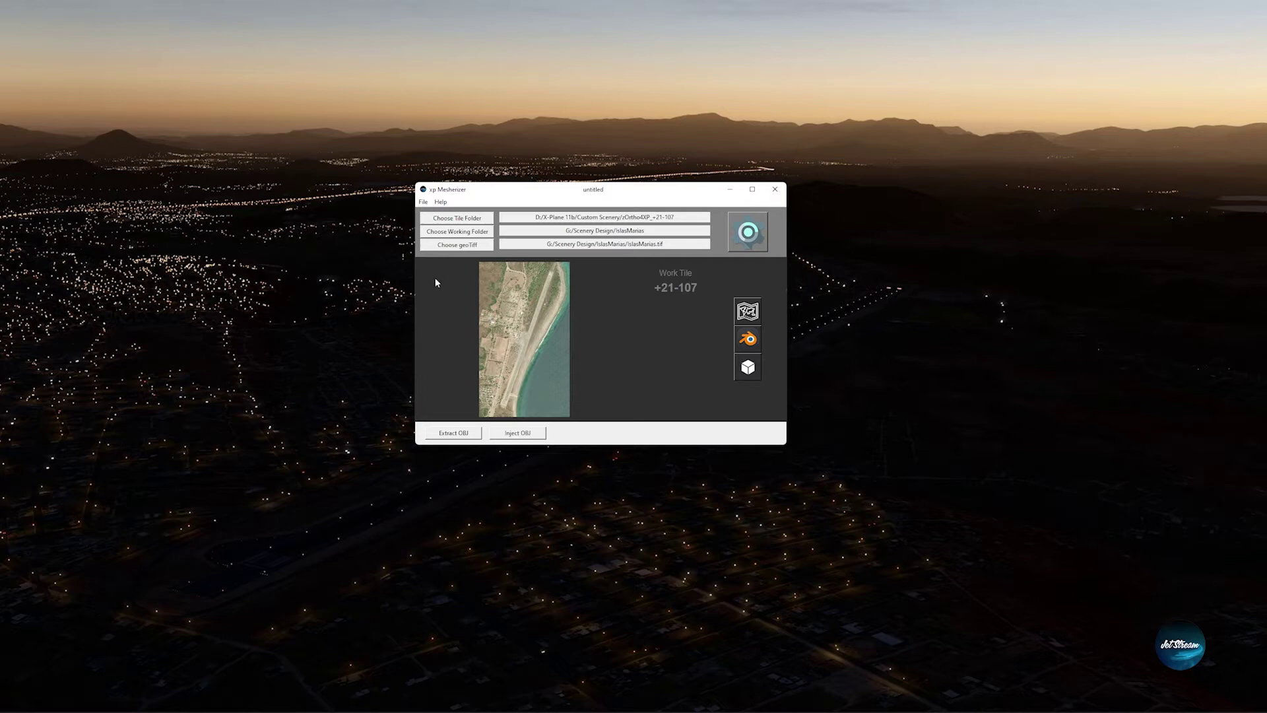
Step: Save the project via File > Save As under the name IslasMarias
left_click(423, 202)
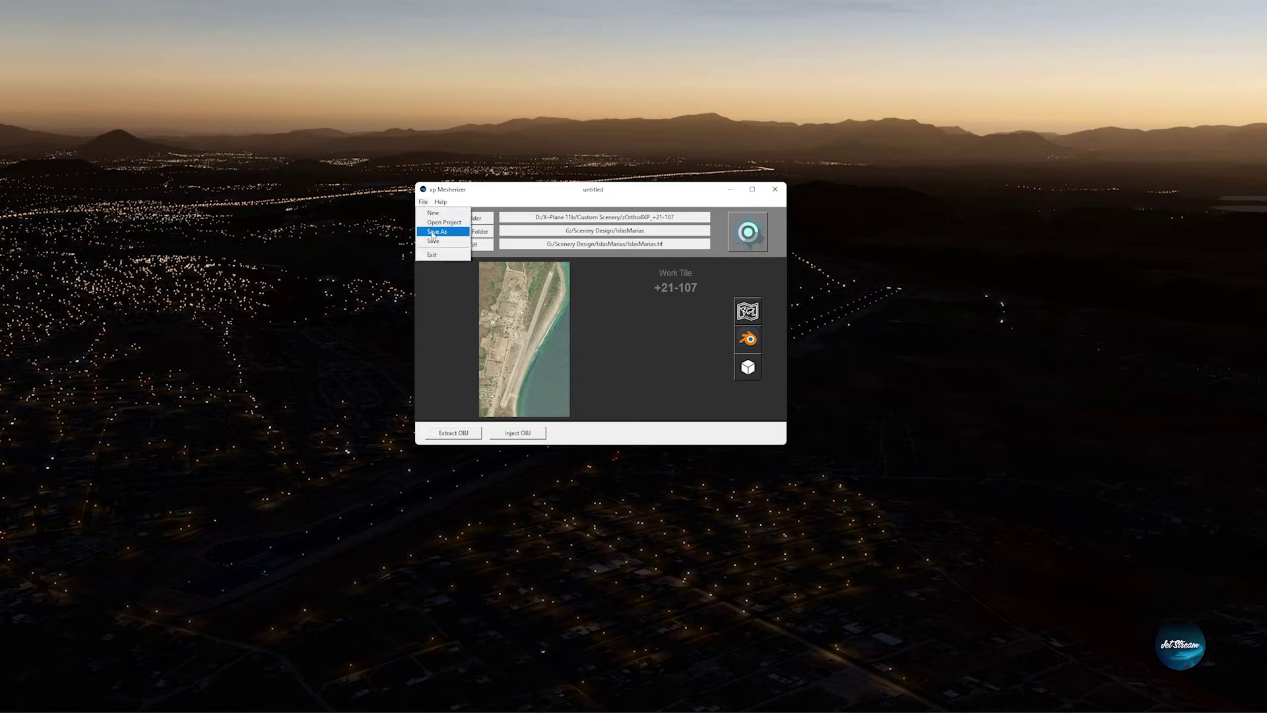
left_click(435, 231)
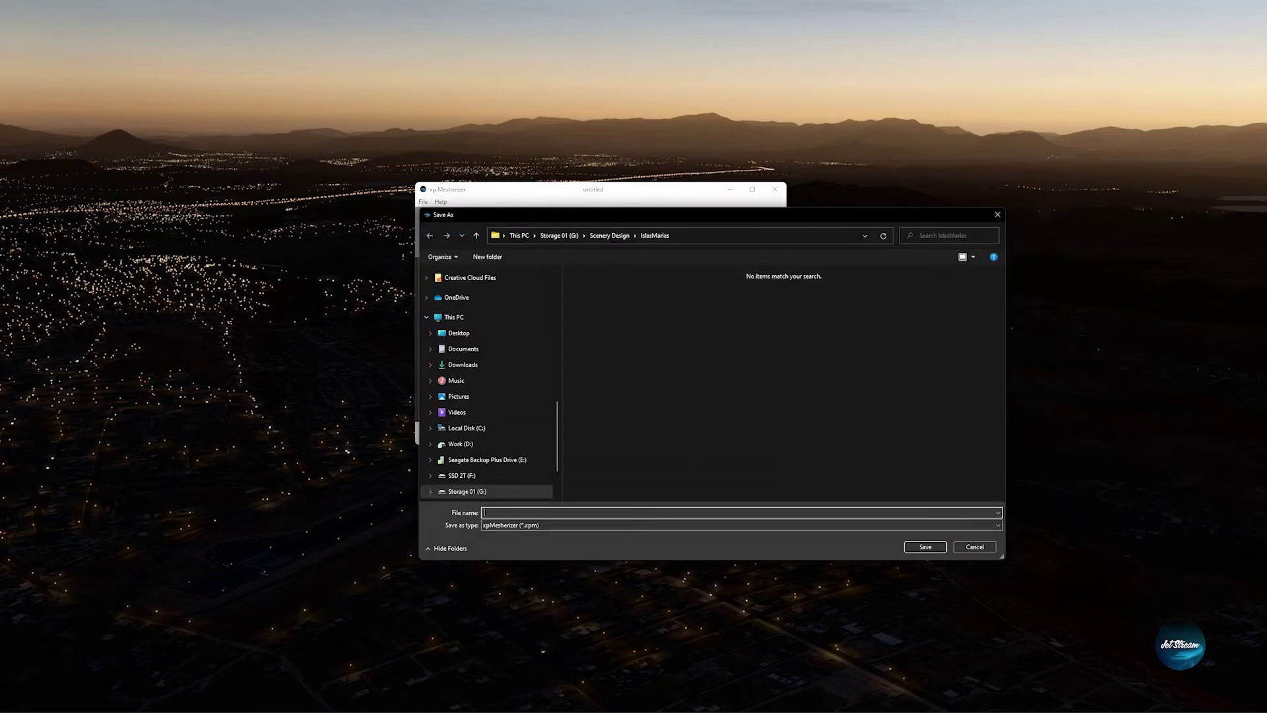
type("Islas")
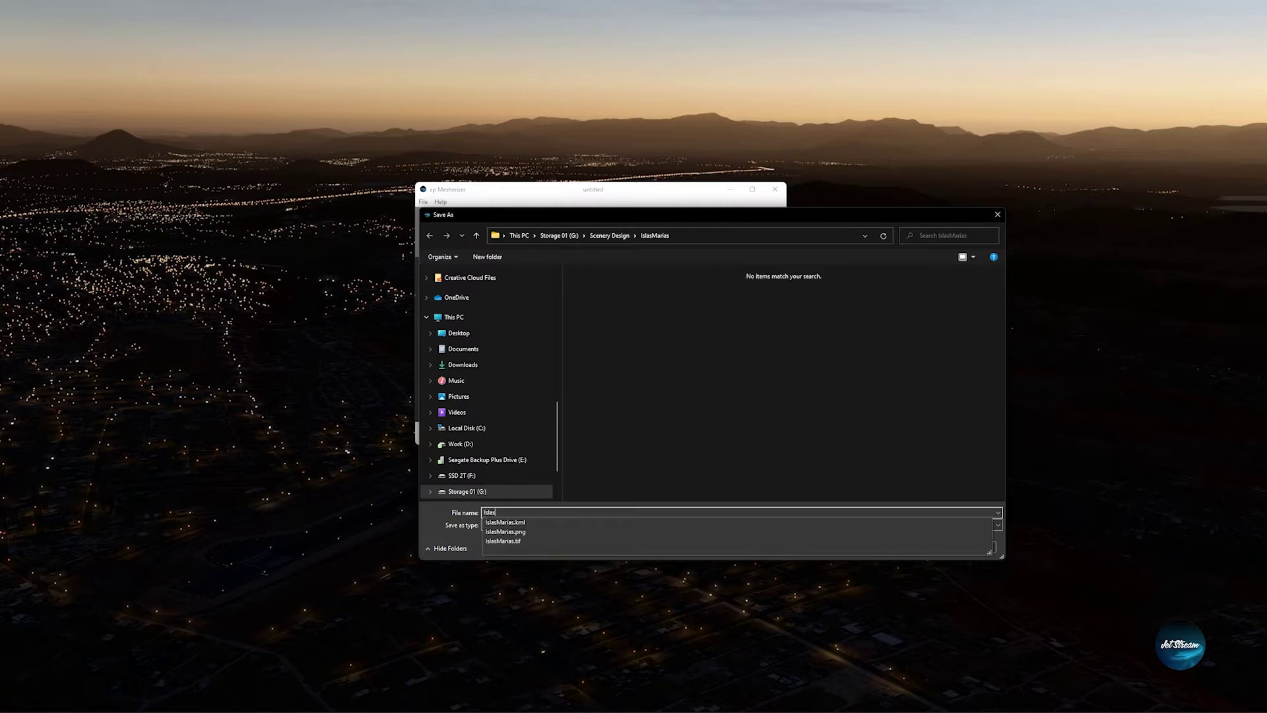
type("Marias")
key("Return")
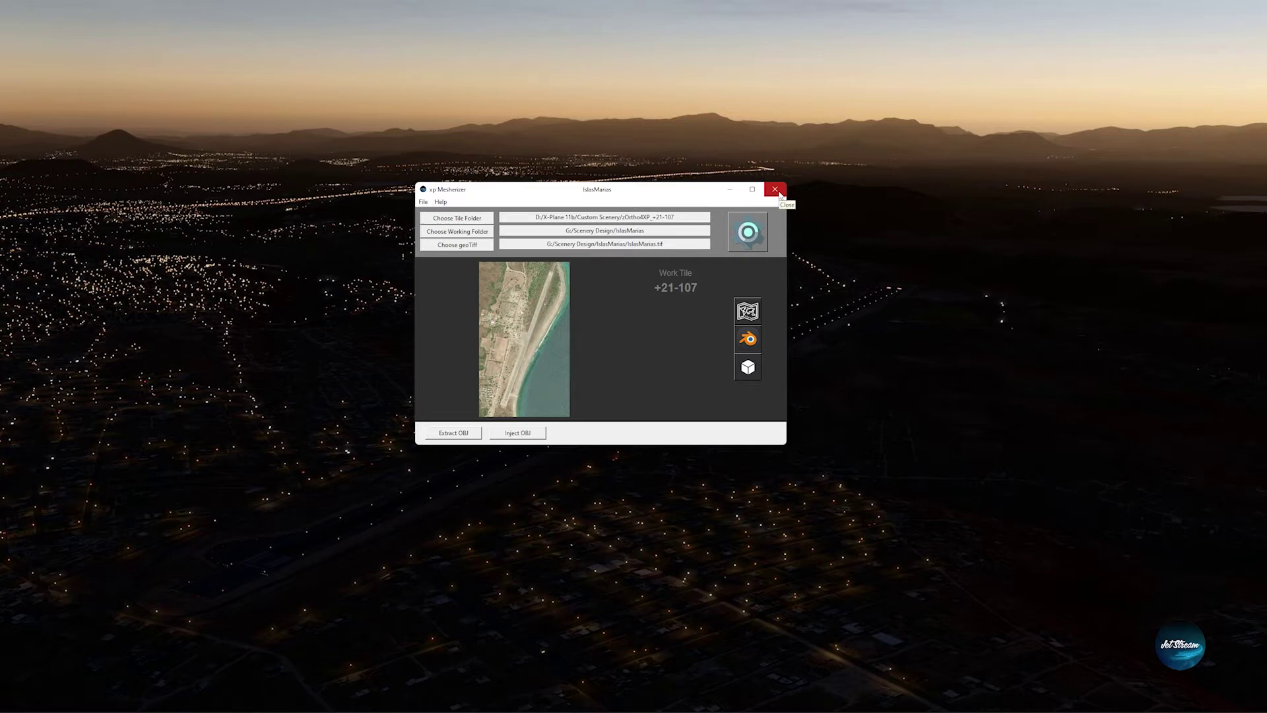
Step: Close Meshenizer and relaunch it by rerunning the previous console command
left_click(777, 191)
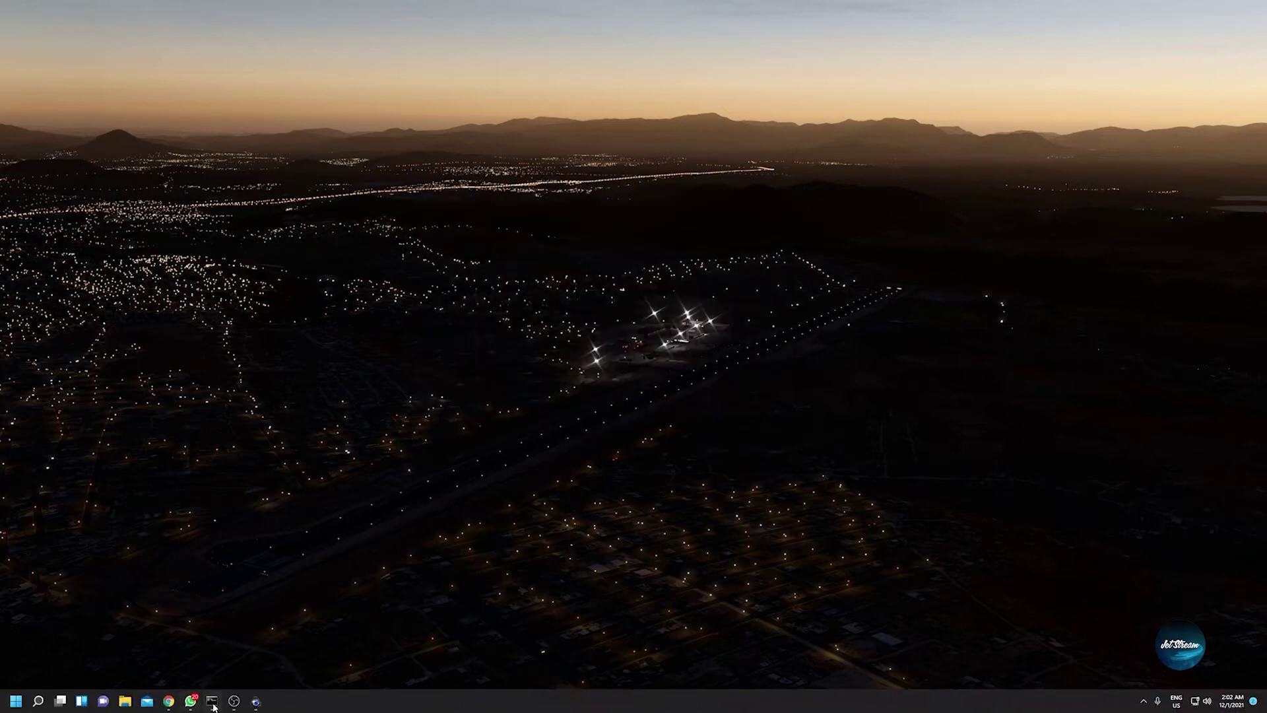
left_click(212, 702)
key("Up")
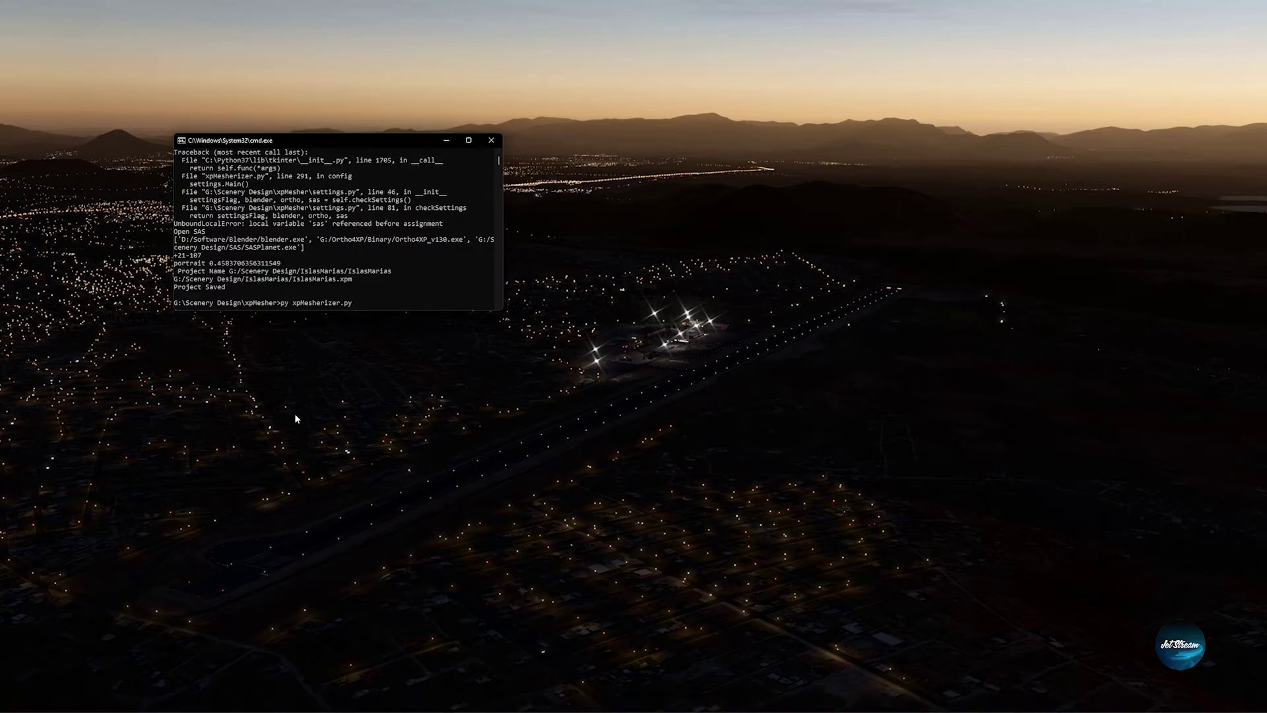
key("Return")
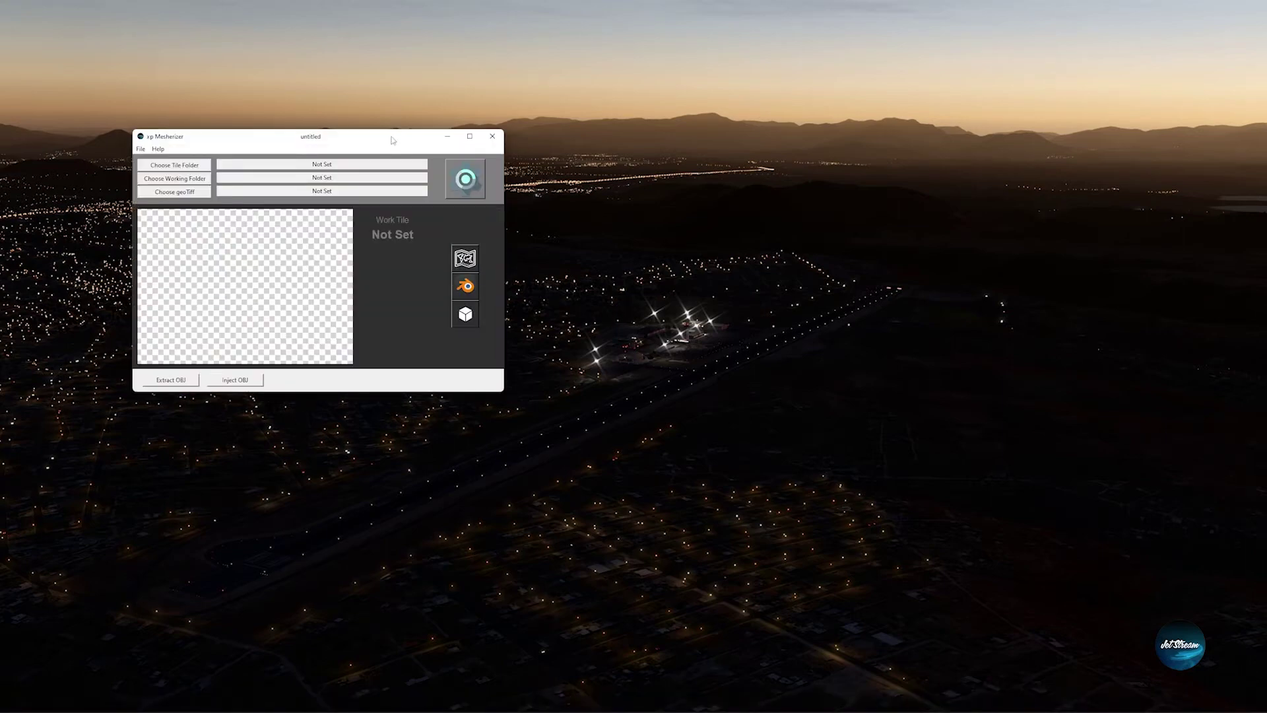
left_click_drag(398, 132, 748, 181)
left_click(447, 140)
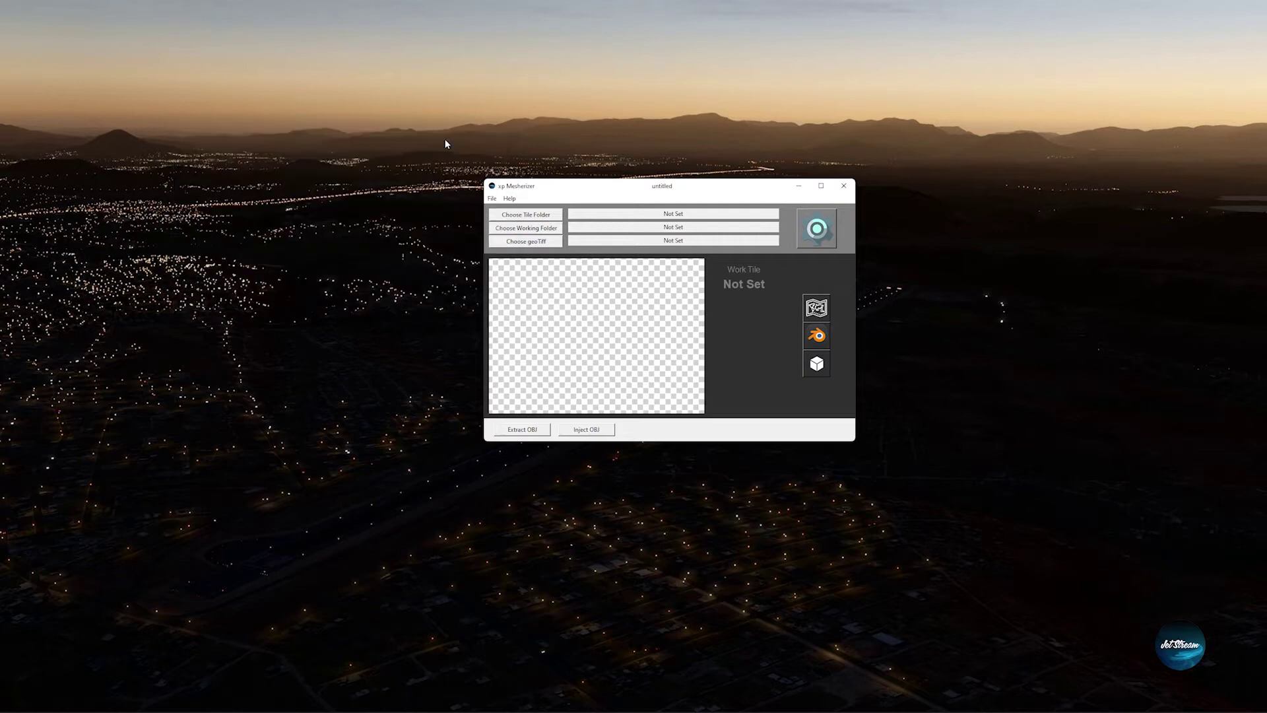
Step: Open the saved IslasMarias.xpm project through File > Open Project
left_click(492, 198)
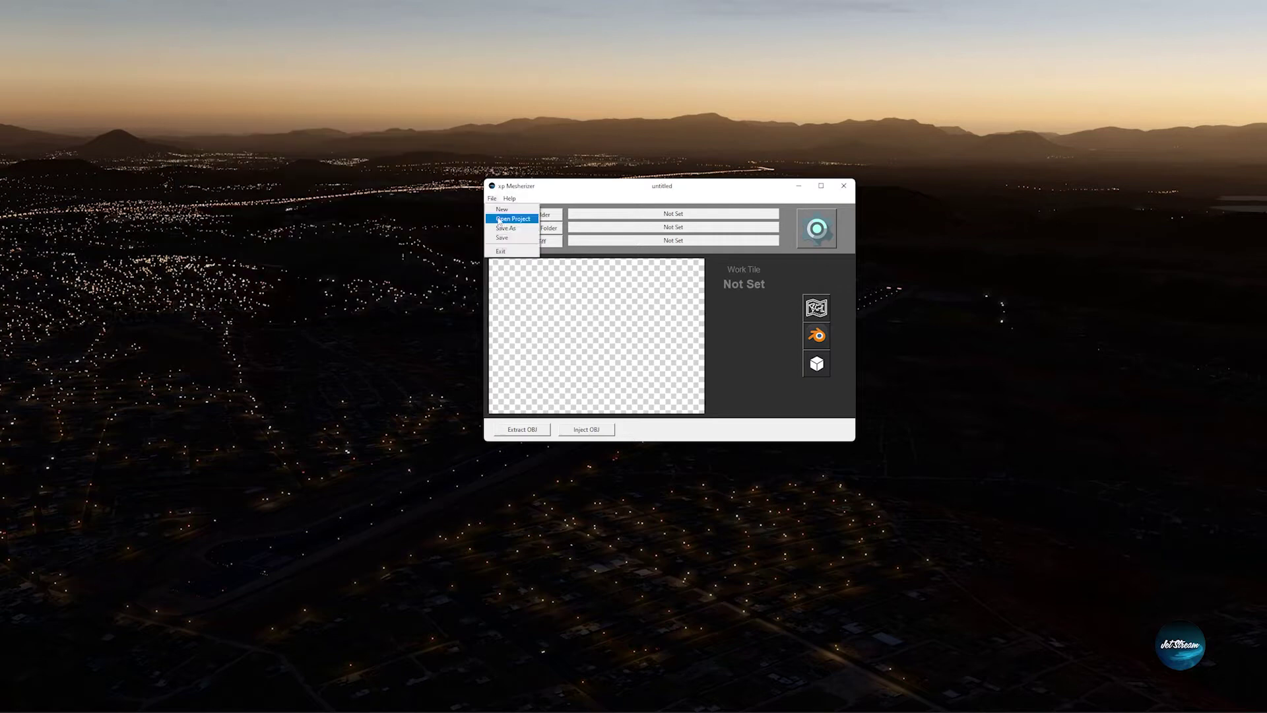
left_click(503, 219)
left_click(710, 295)
left_click(986, 544)
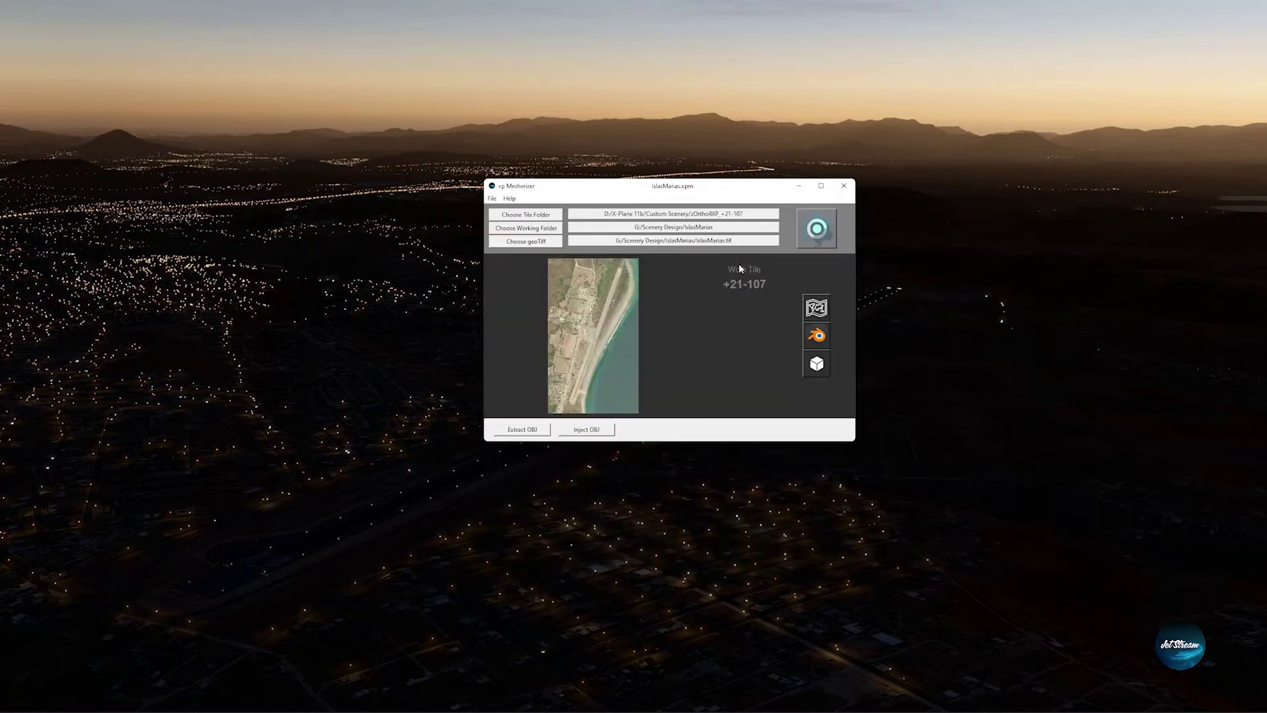
left_click_drag(712, 190, 674, 203)
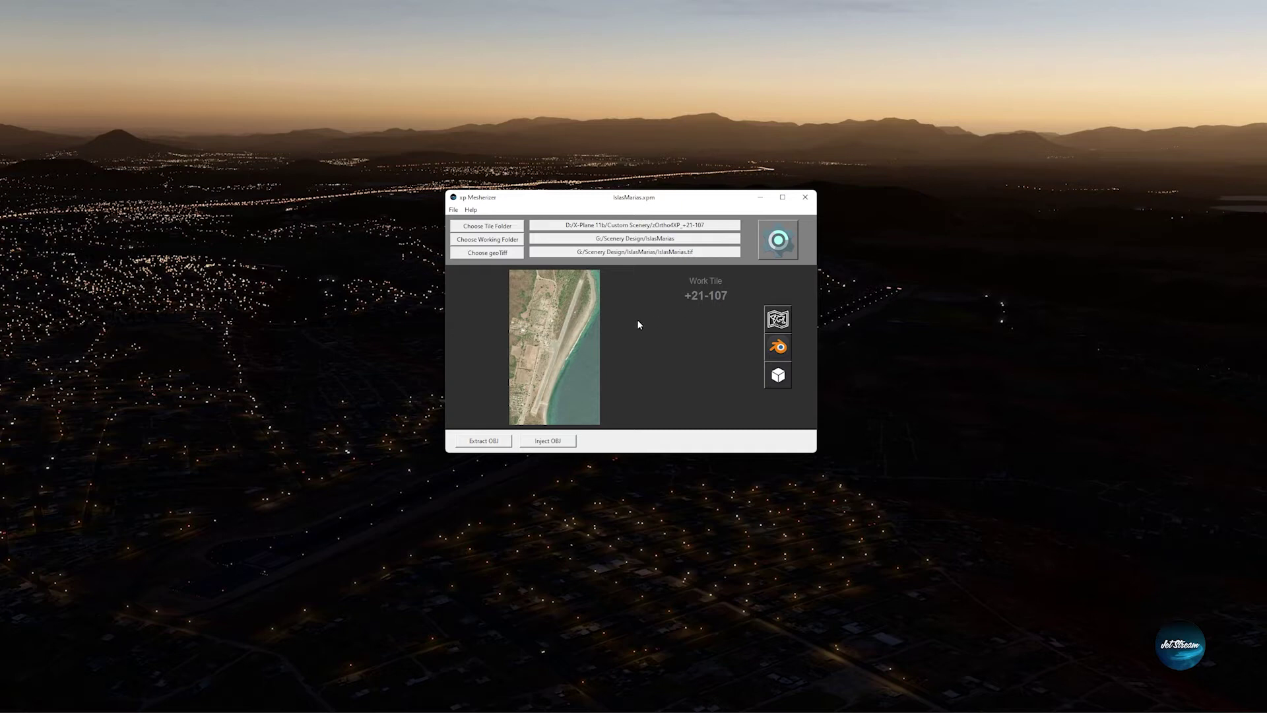
Step: Run Extract OBJ on tile +21-107, checking the console until the OBJ files are saved
left_click(483, 445)
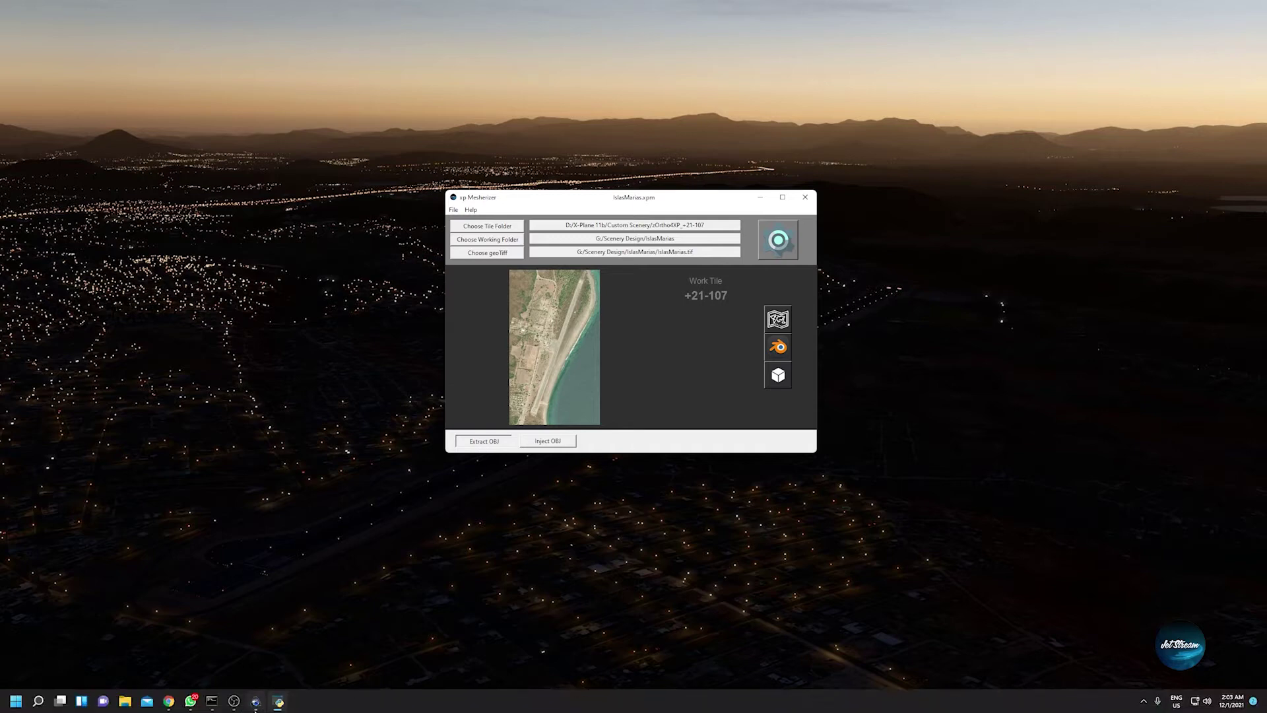
left_click(211, 701)
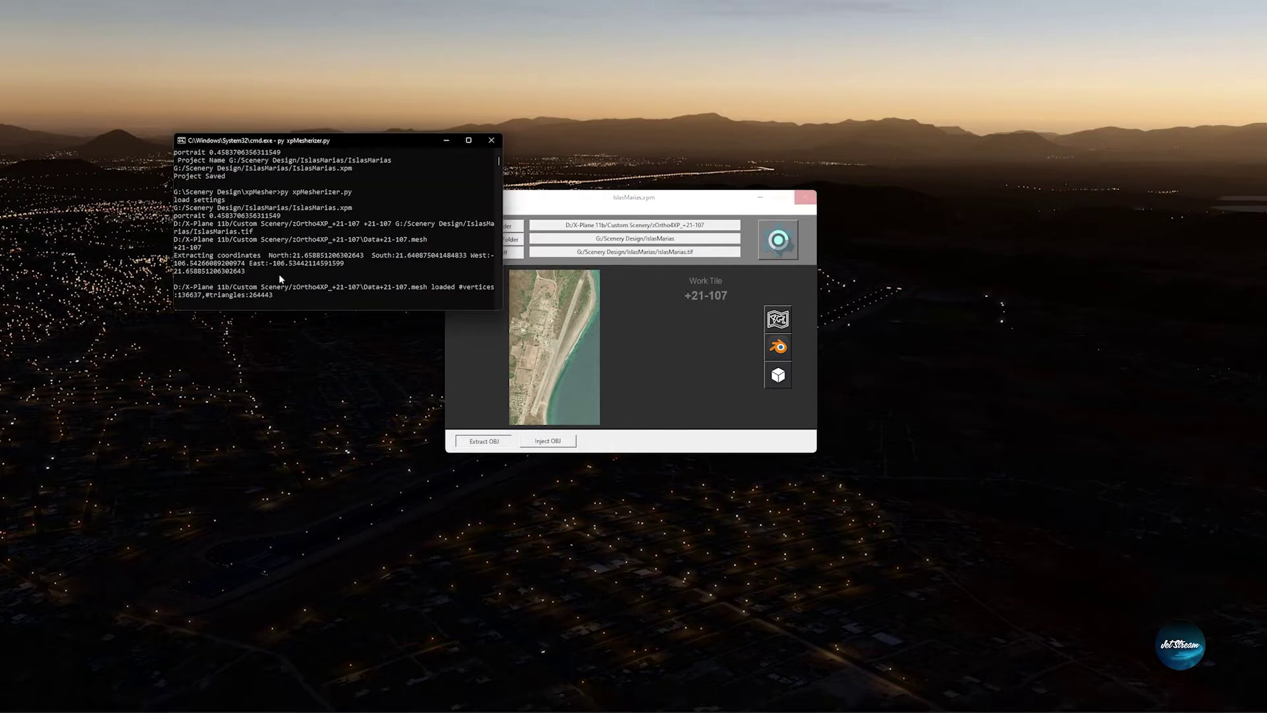
left_click(443, 142)
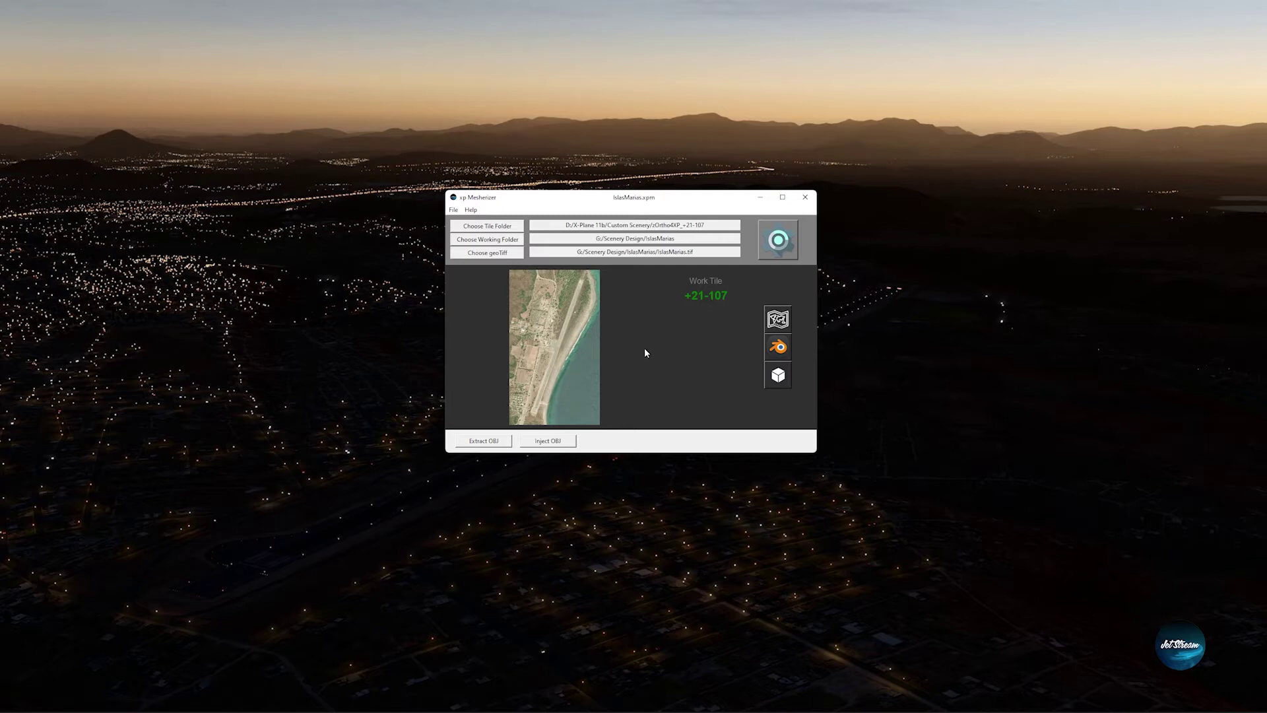
Step: Frame and select the +21-107_inner terrain mesh and show its orthoPhoto material settings
left_click_drag(714, 202, 719, 218)
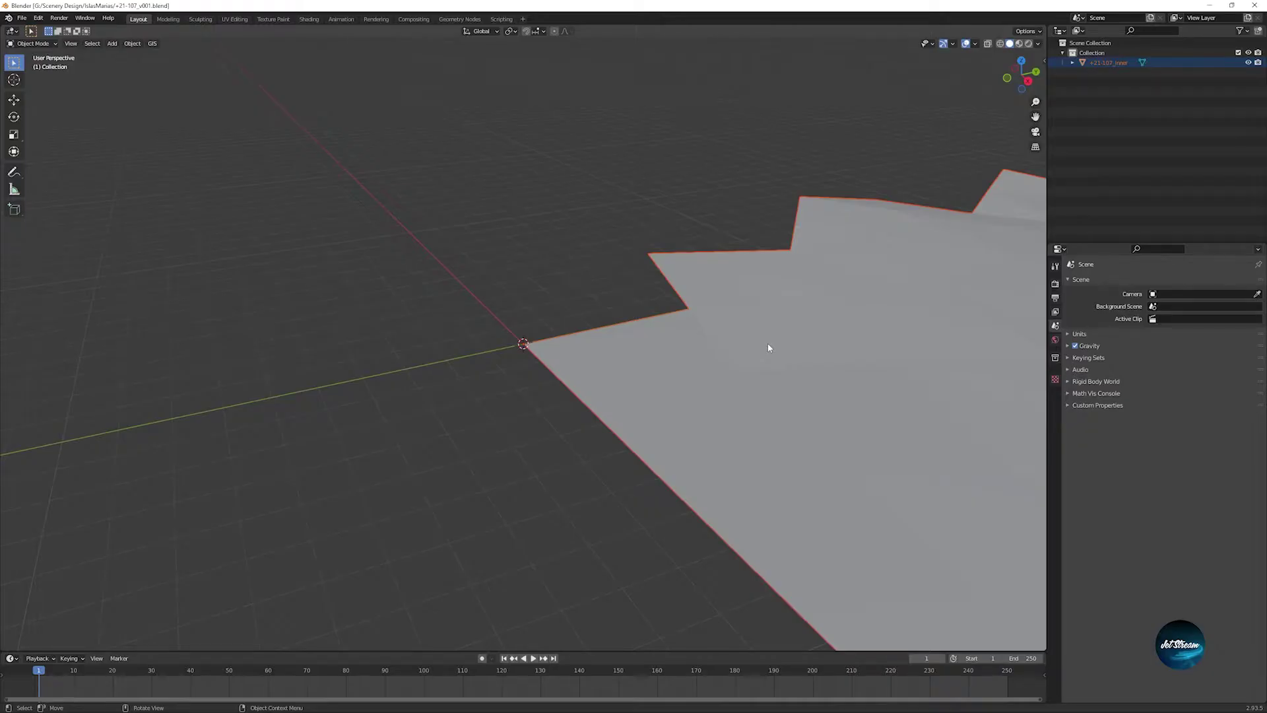
key("Home")
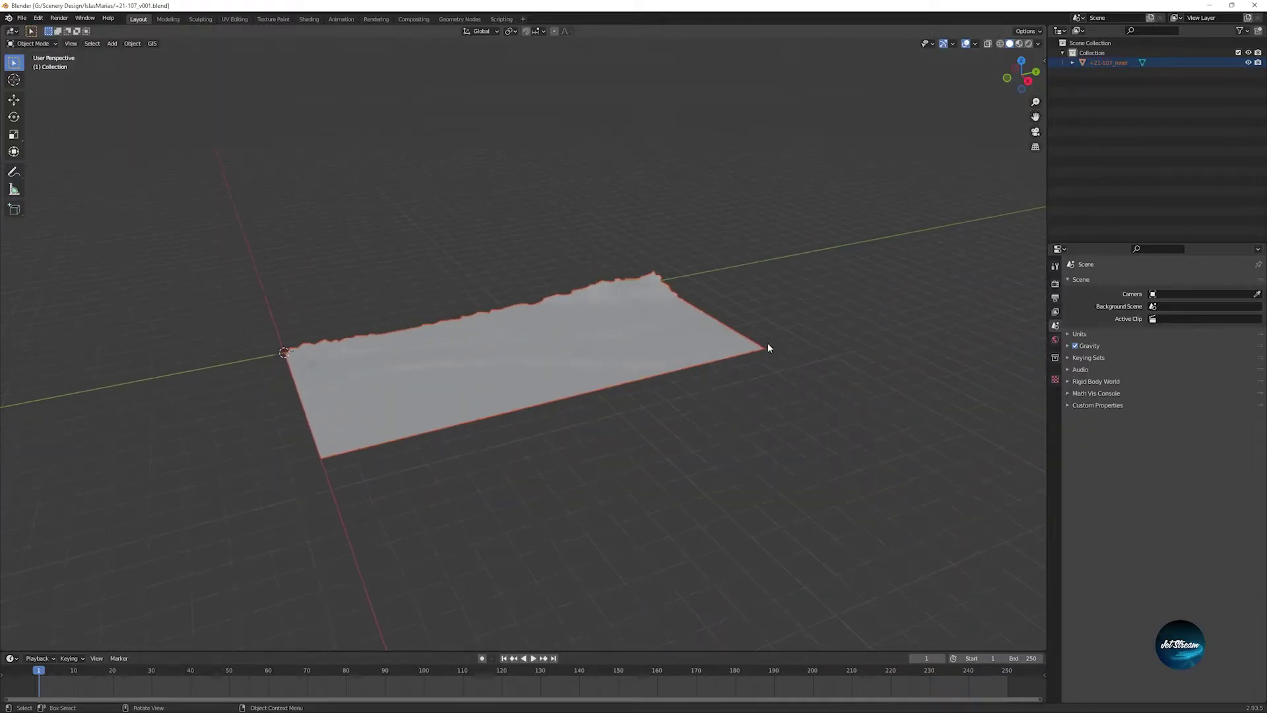
scroll(505, 435, "up", 3)
middle_click_drag(459, 403, 507, 399)
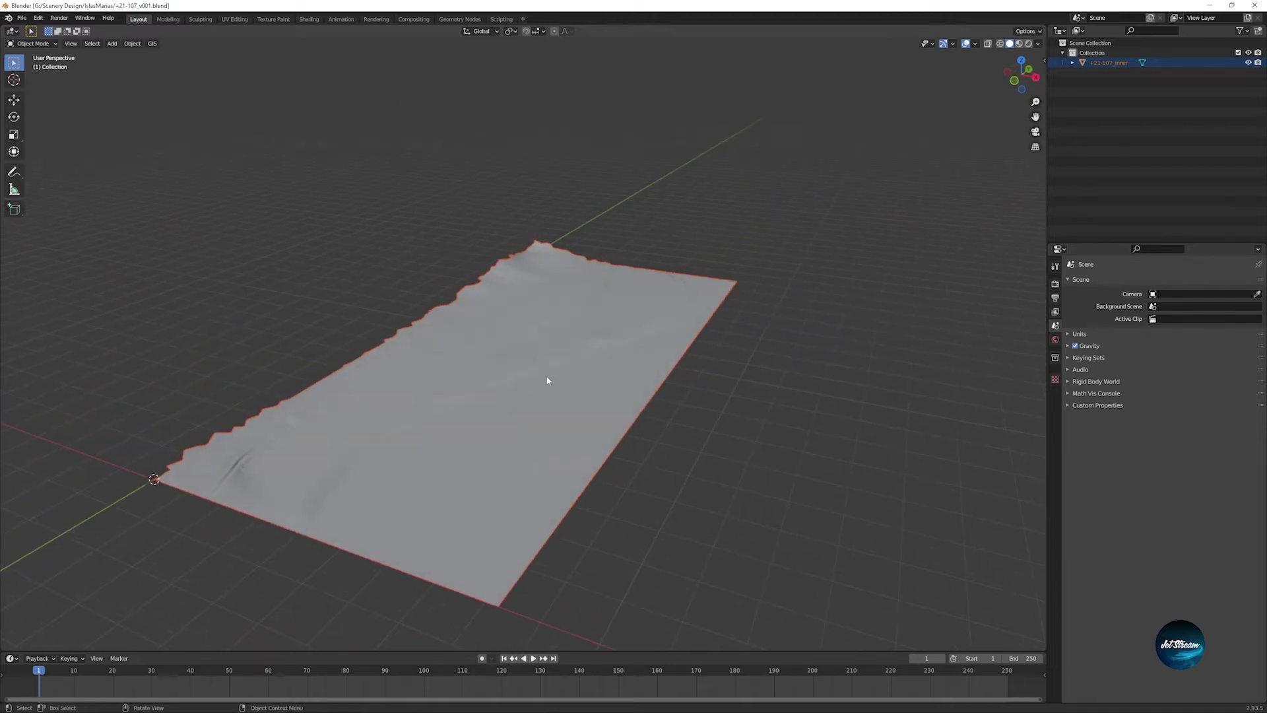
left_click(614, 316)
left_click(1055, 459)
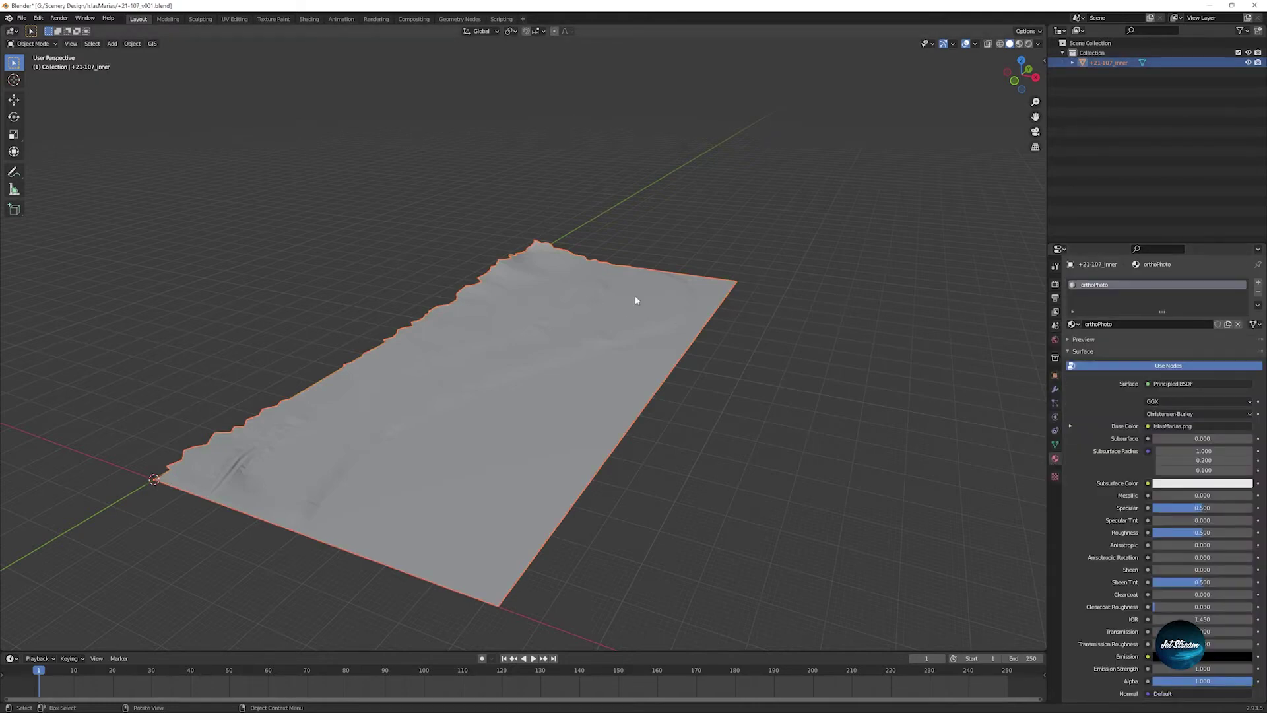
Step: In UV Editing, project the terrain's UVs from the top view to the IslasMarias.png bounds
left_click(237, 20)
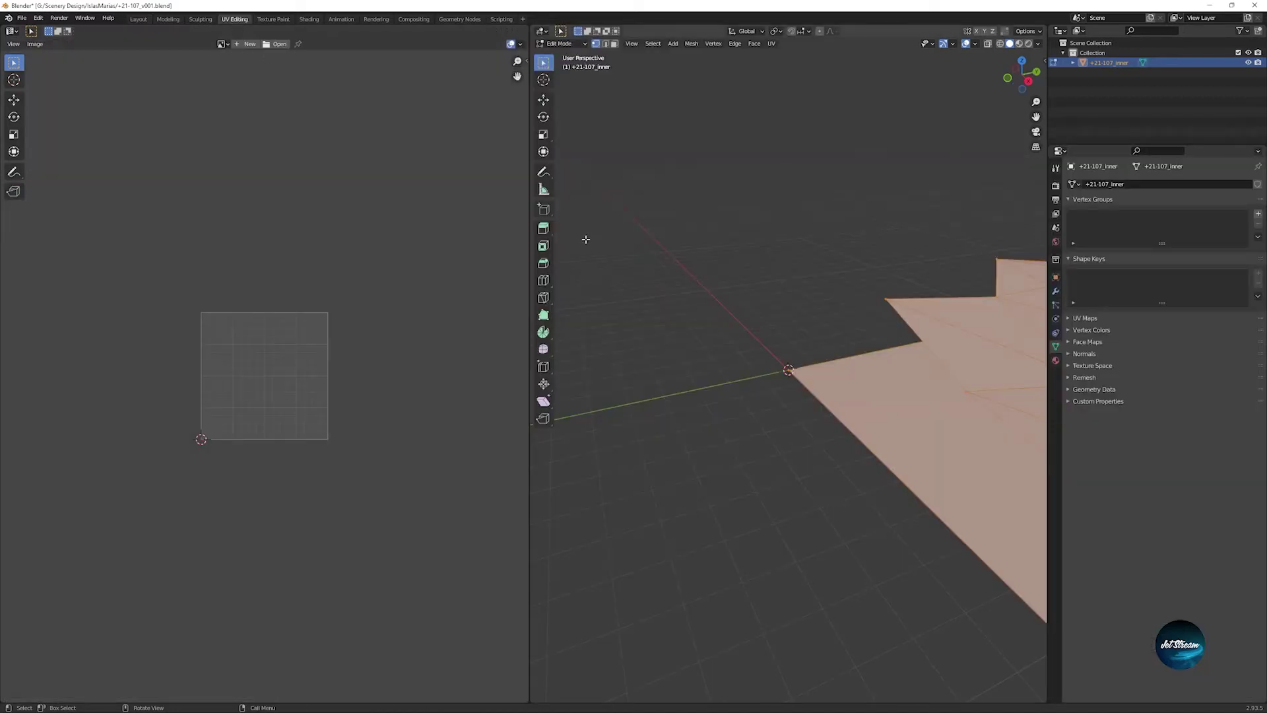
key("Home")
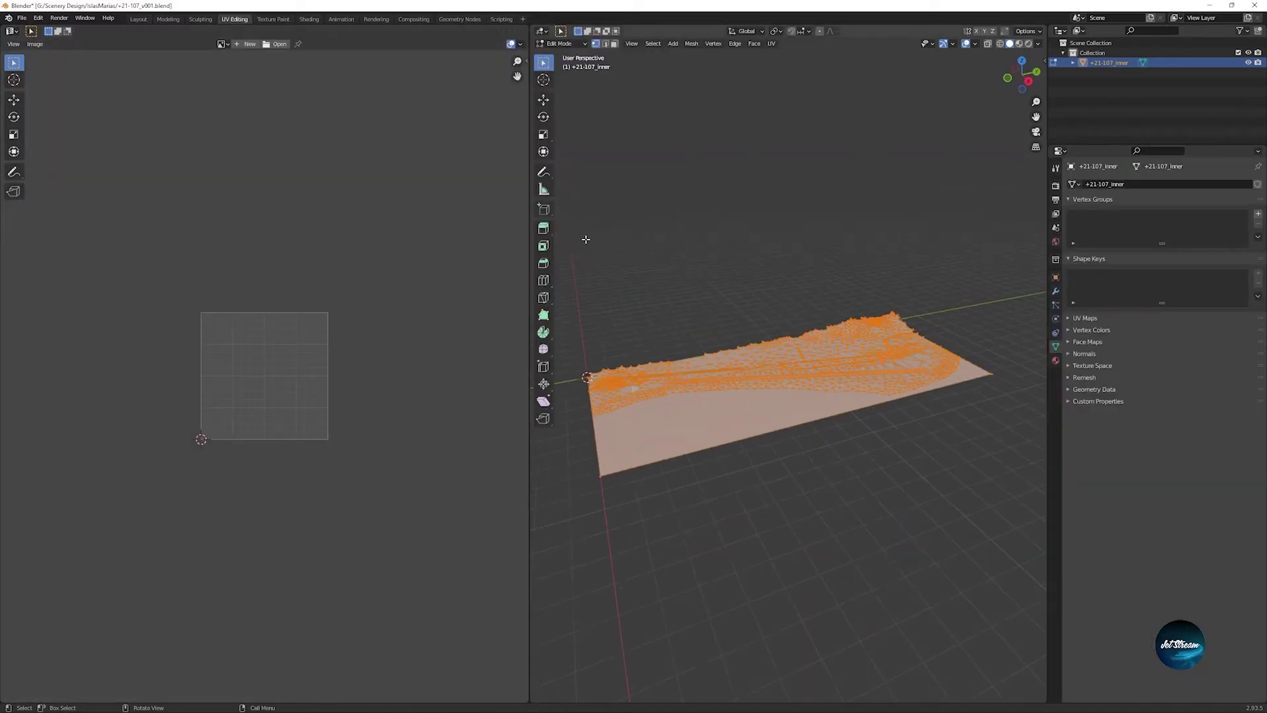
key("KP_7")
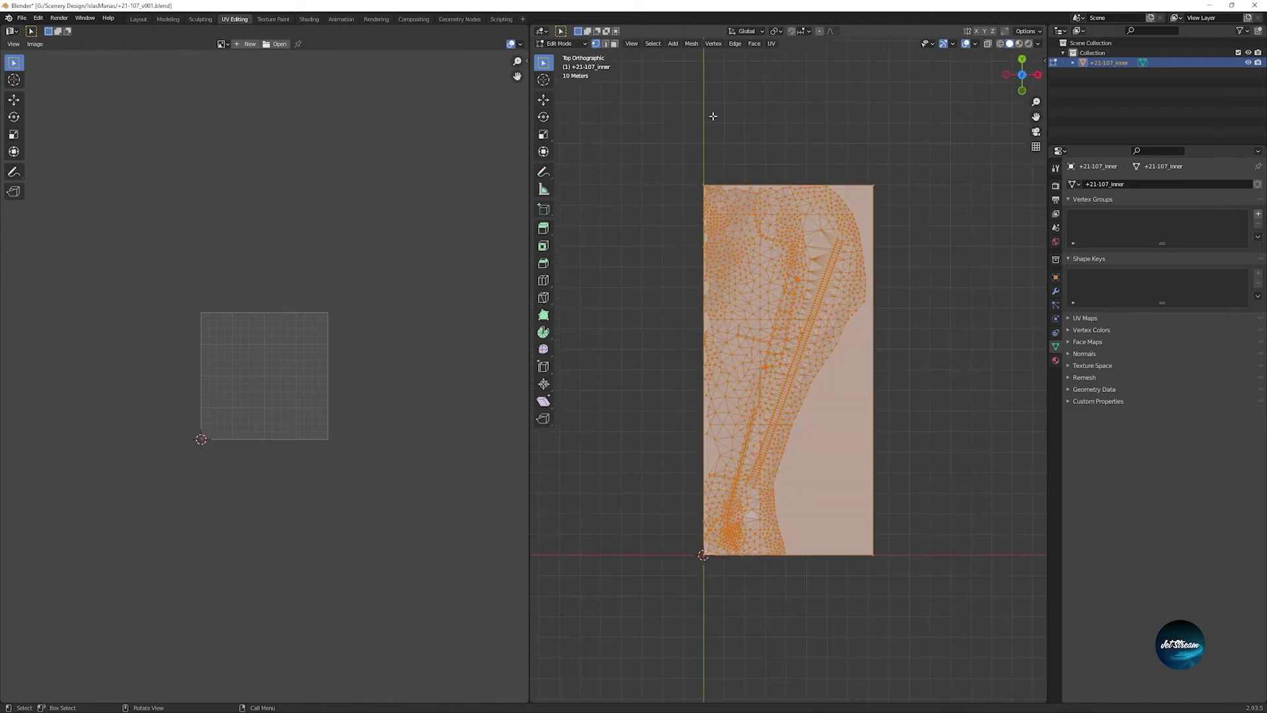
left_click(771, 44)
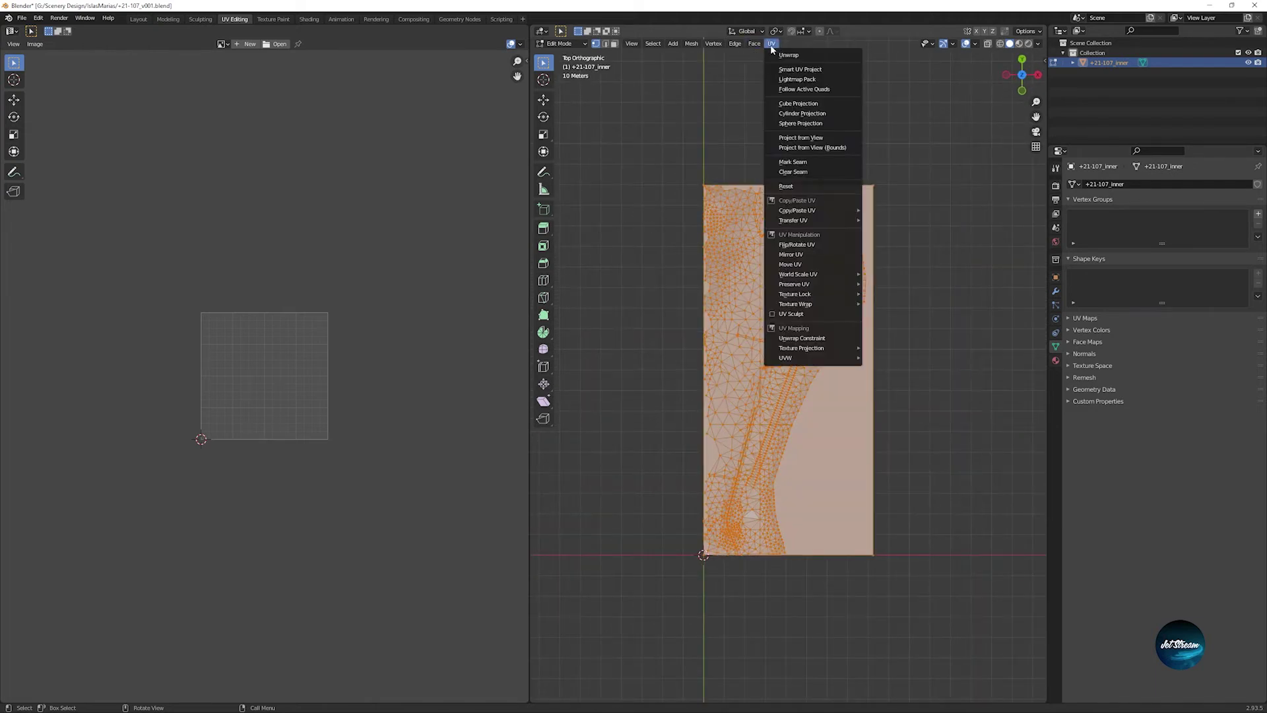
left_click(821, 148)
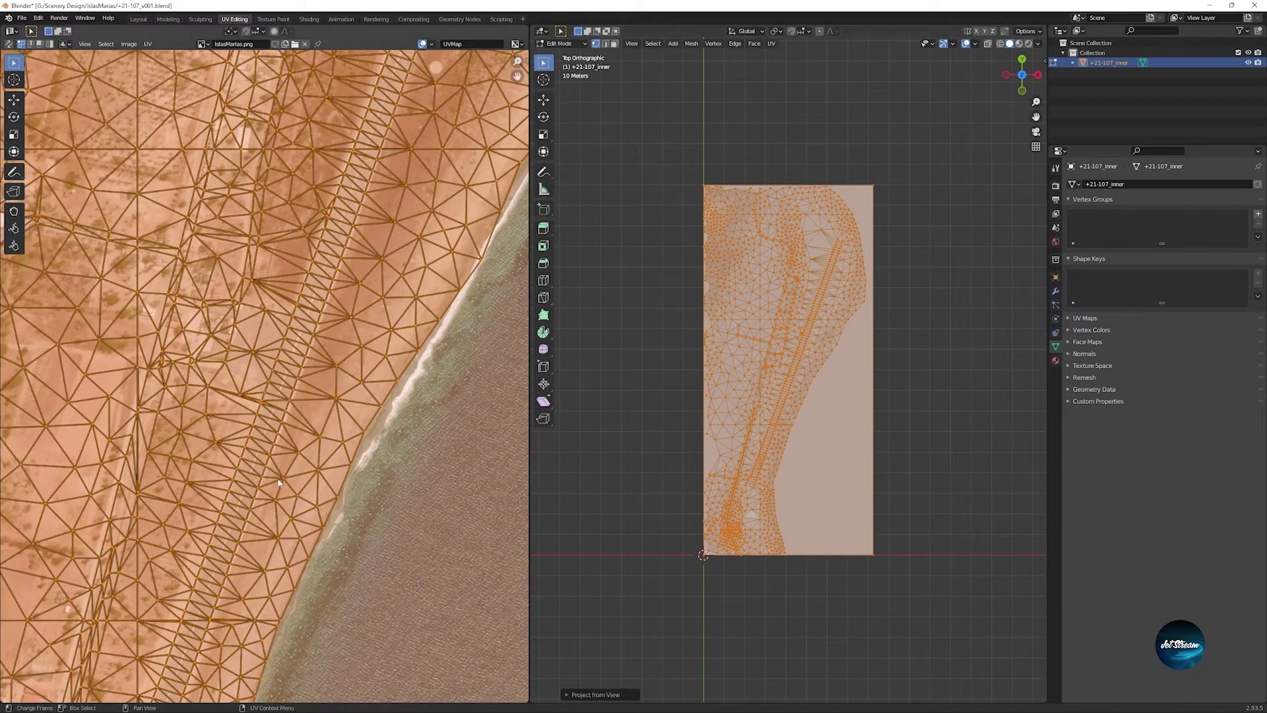
key("Home")
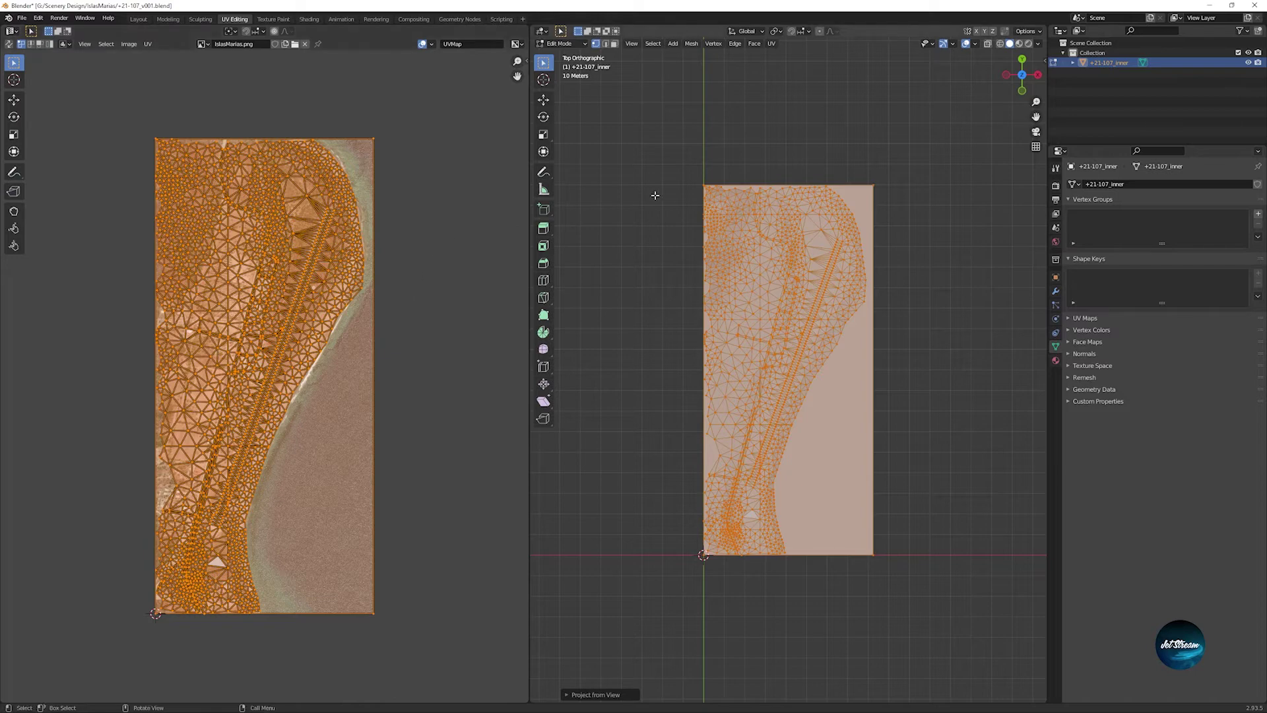
key("Tab")
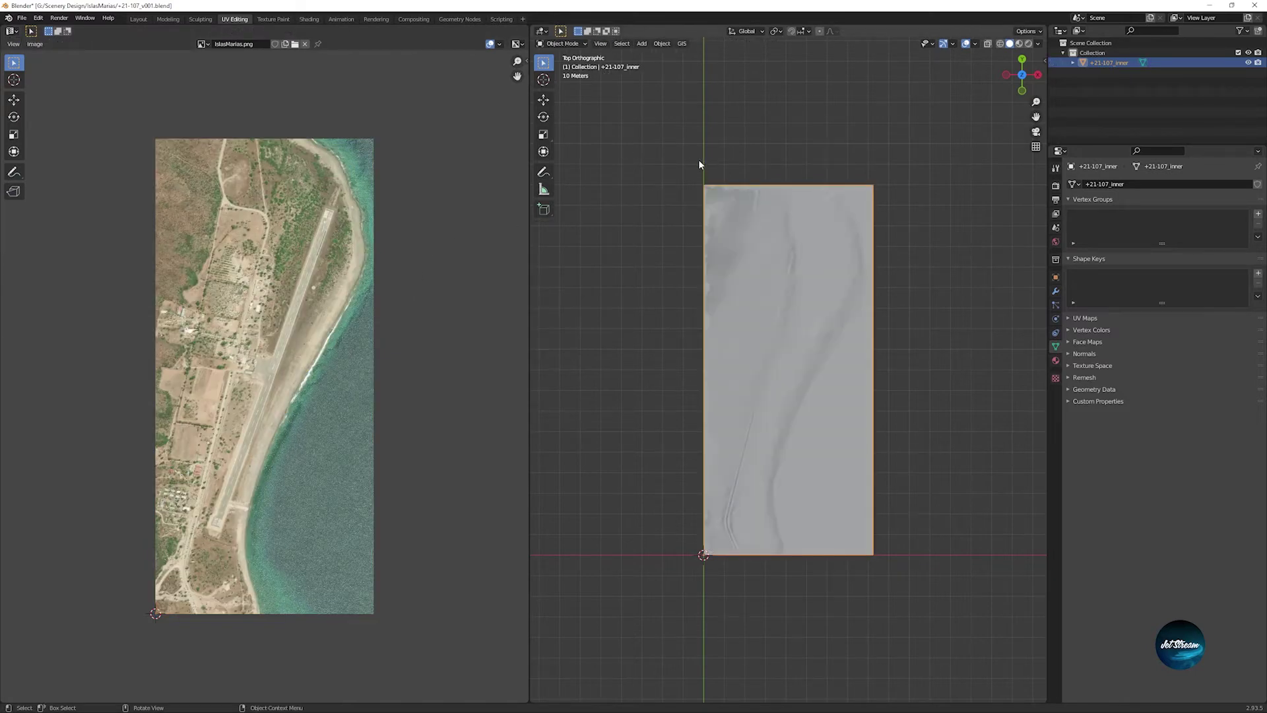
Step: Back in Layout, set viewport shading to show the IslasMarias.png texture on the terrain
left_click(140, 19)
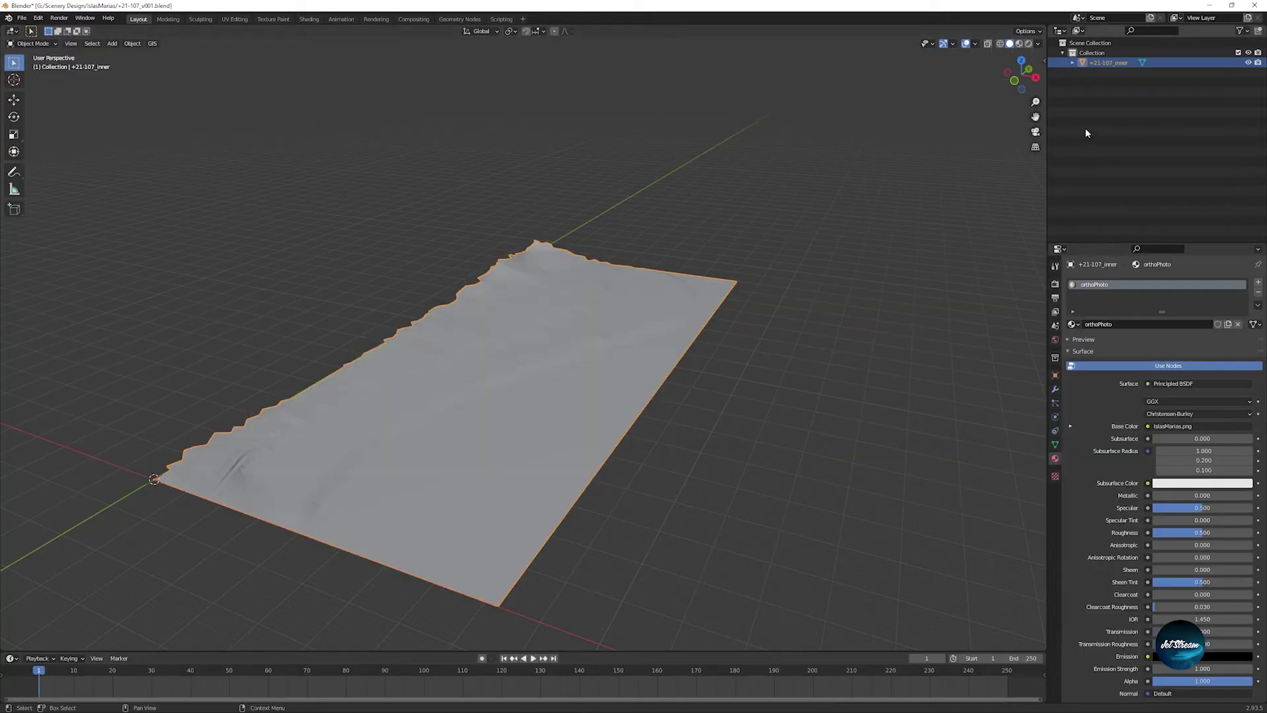
left_click(1038, 43)
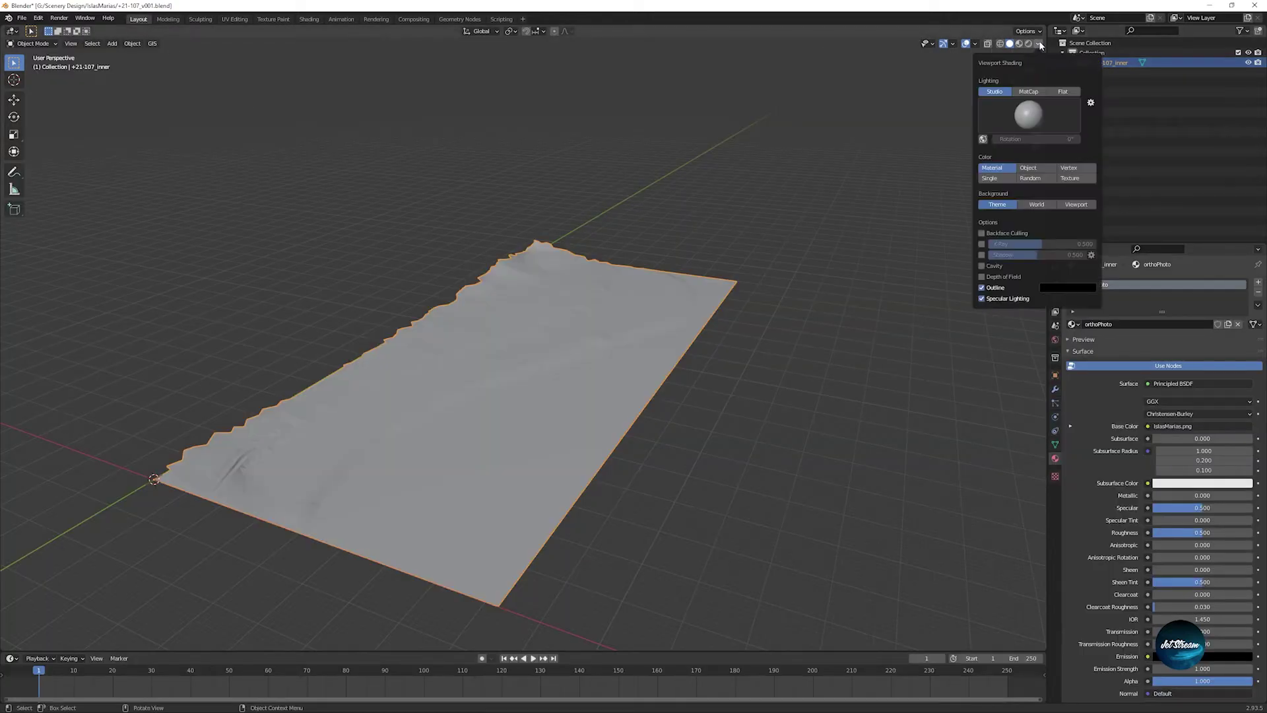
left_click(1079, 179)
Step: Select the terrain, enter Edit Mode and turn on proportional editing
left_click(795, 377)
middle_click_drag(616, 388, 596, 400)
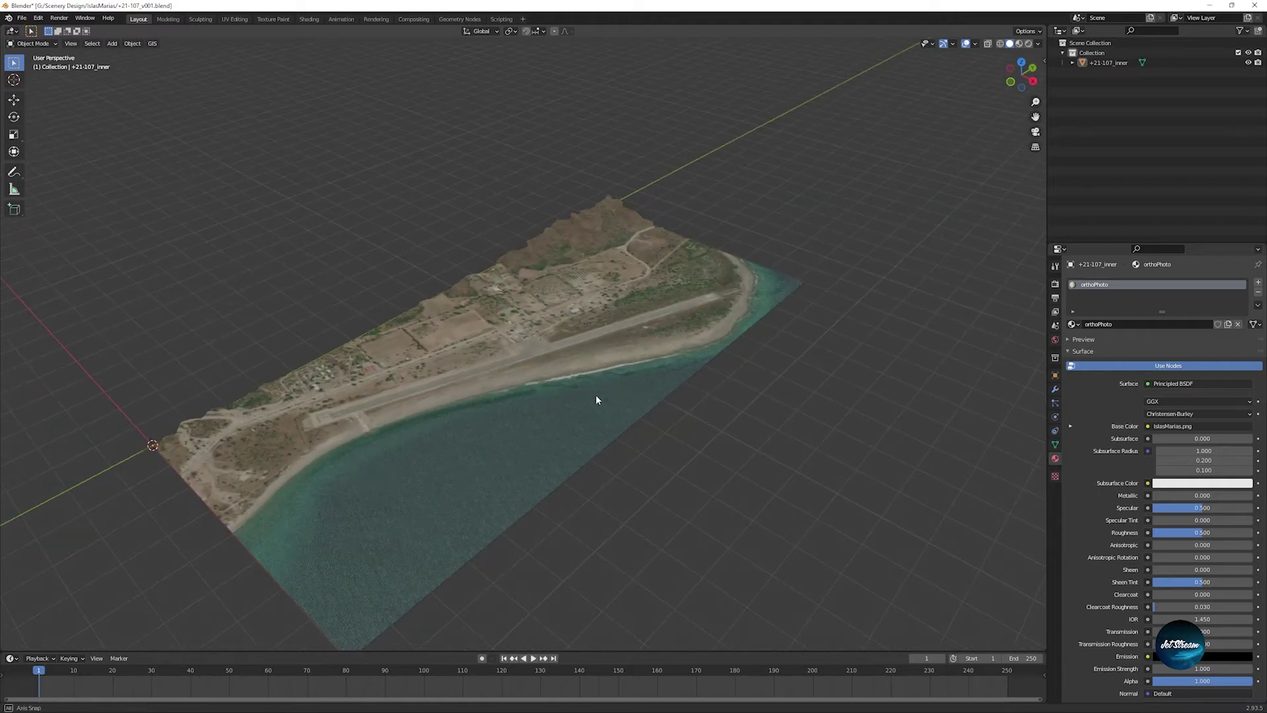
scroll(511, 427, "up", 3)
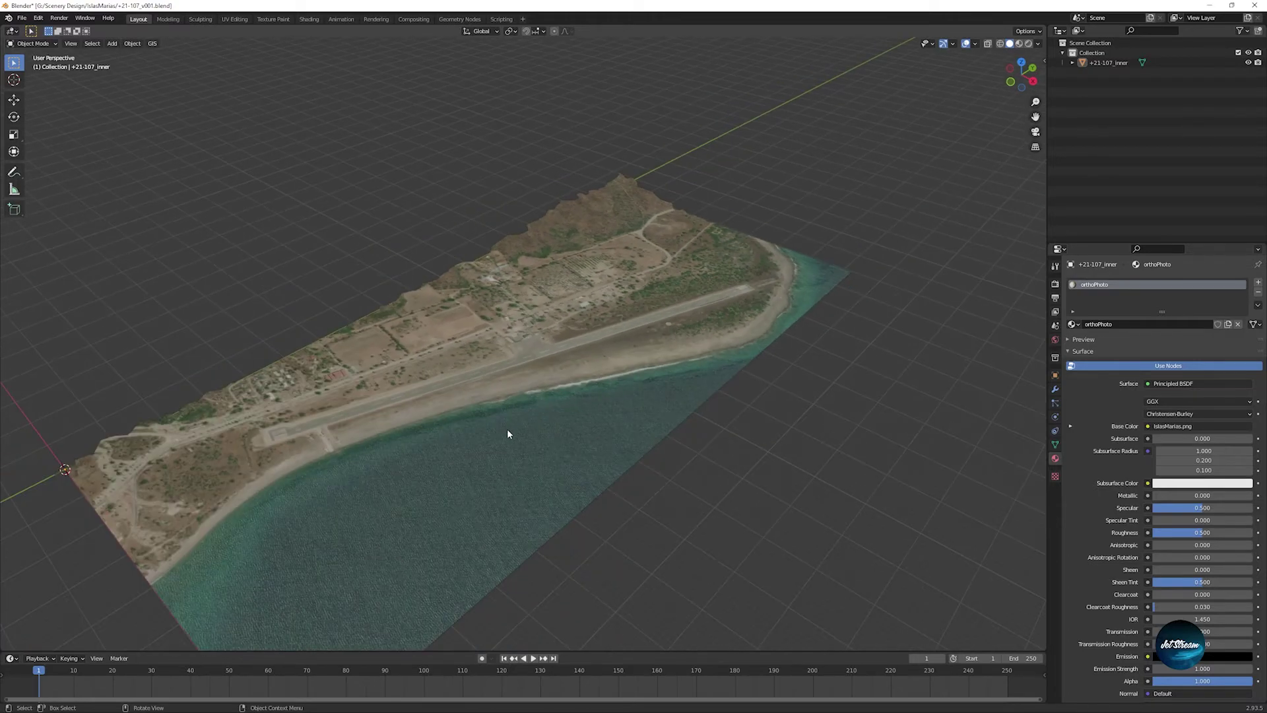
scroll(577, 362, "up", 5)
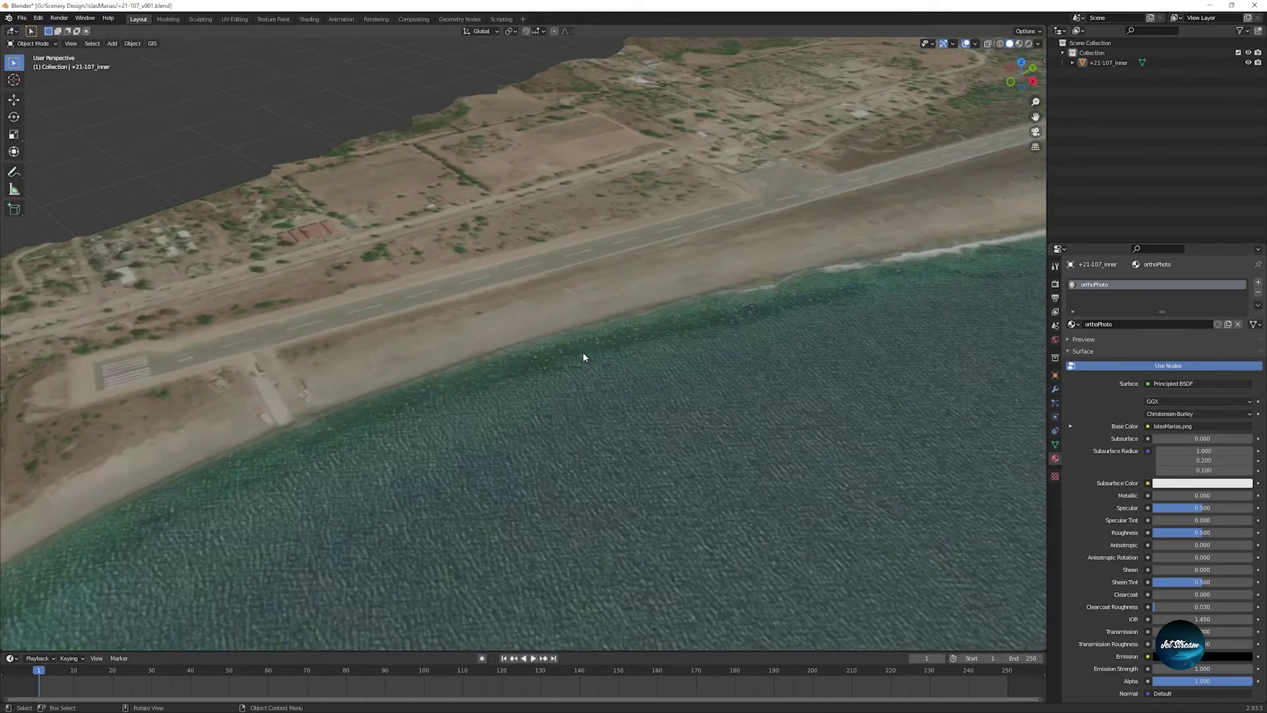
scroll(634, 275, "down", 2)
left_click(634, 275)
key("Tab")
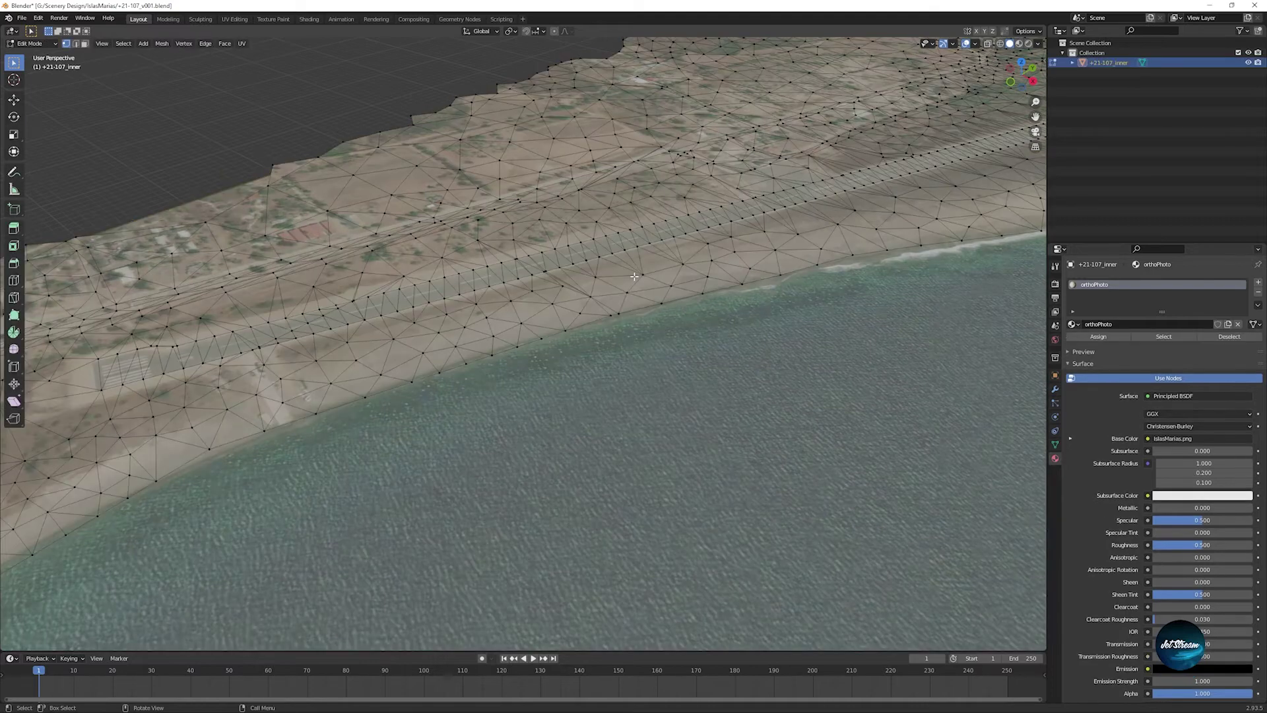
left_click(554, 32)
Step: Switch the terrain to Sculpt Mode and deform its surface with an Elastic Deform stroke
left_click(32, 43)
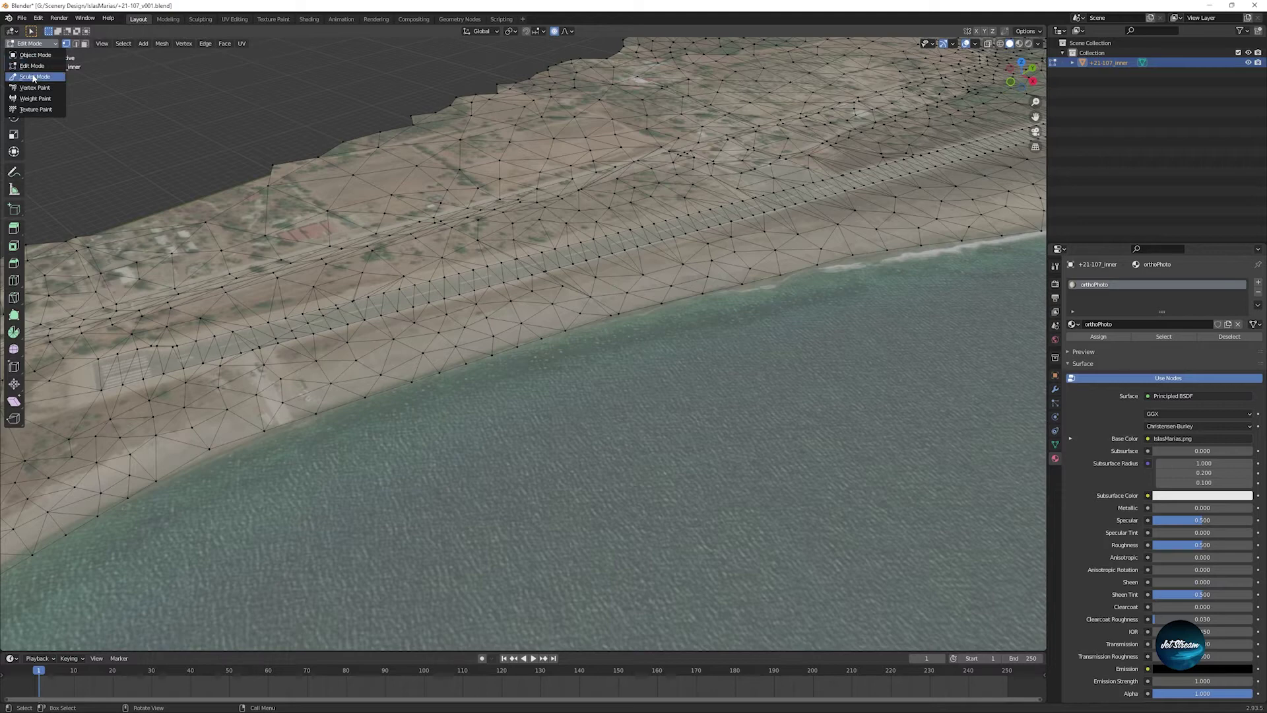
left_click(33, 78)
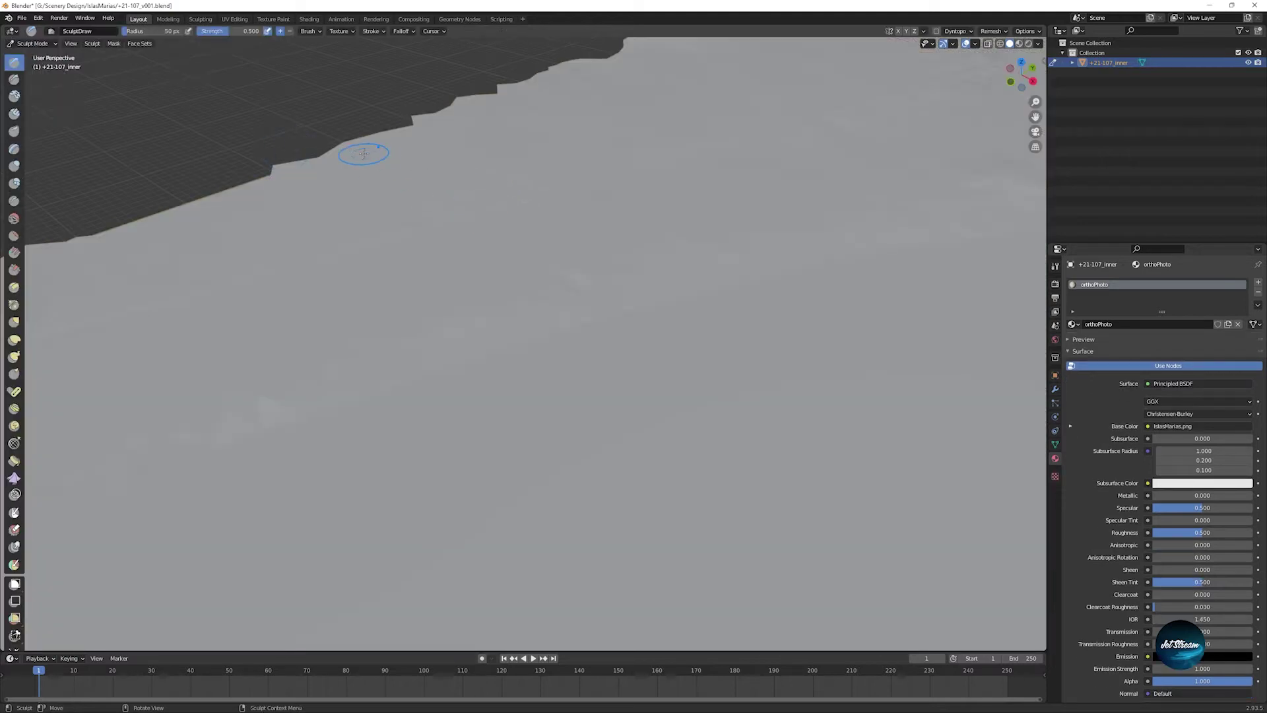
key("Tab")
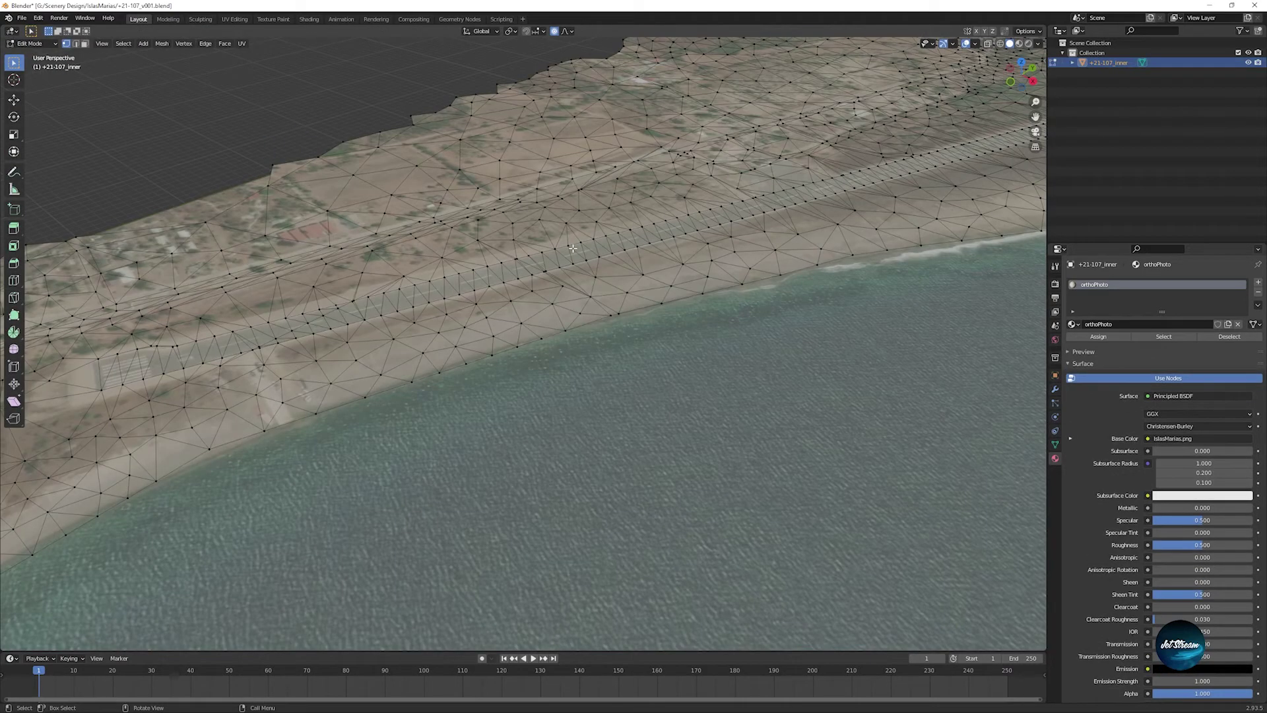
key("Tab")
middle_click_drag(554, 248, 570, 240)
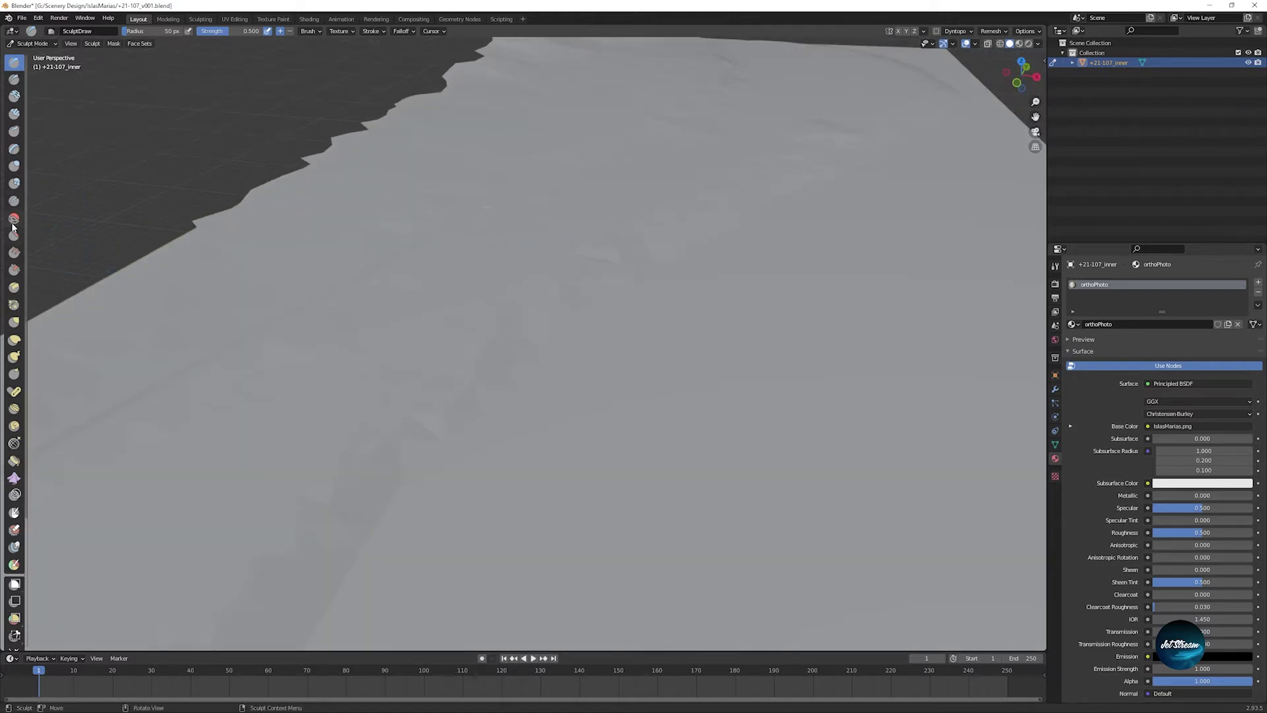
left_click(14, 339)
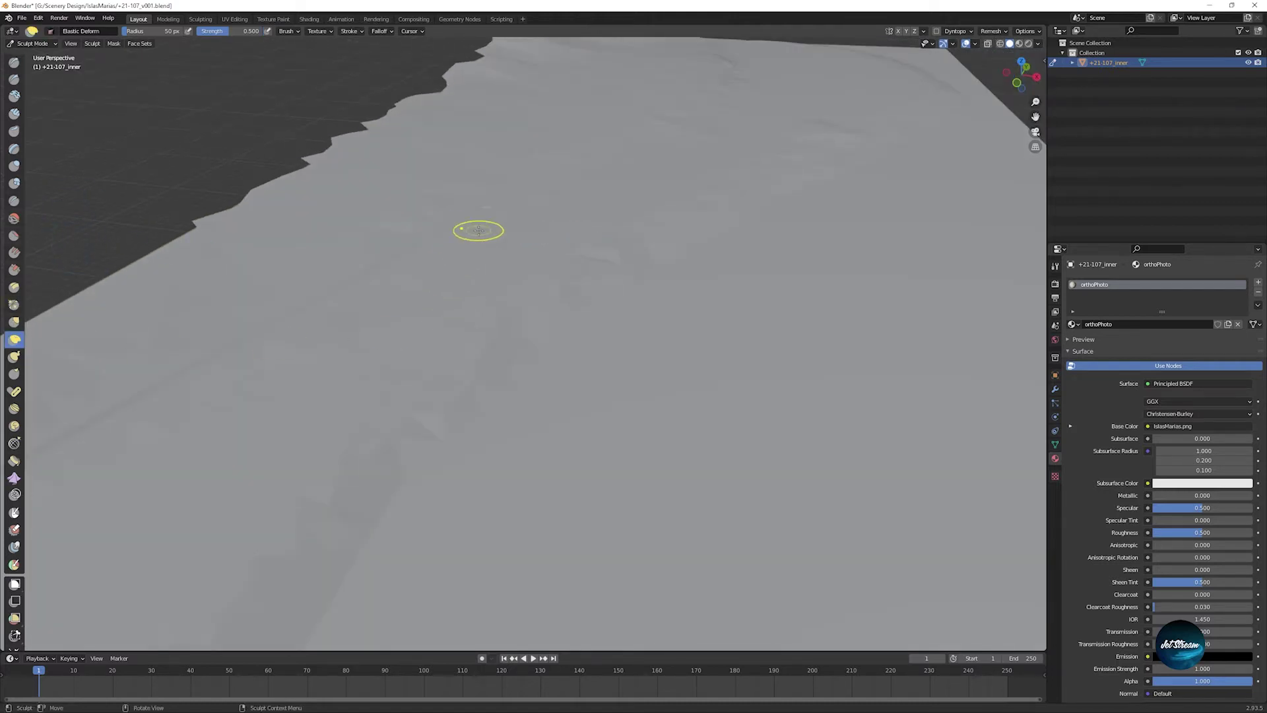
mouse_move(512, 240)
left_mouse_down()
mouse_move(497, 252)
mouse_move(495, 232)
mouse_move(471, 255)
mouse_move(499, 216)
left_mouse_up()
Step: In Edit Mode, raise a patch of faces beside the runway vertically
key("Tab")
scroll(534, 265, "up", 4)
middle_click_drag(534, 265, 550, 232)
left_click(493, 156)
left_click_drag(494, 159, 591, 221)
key("g")
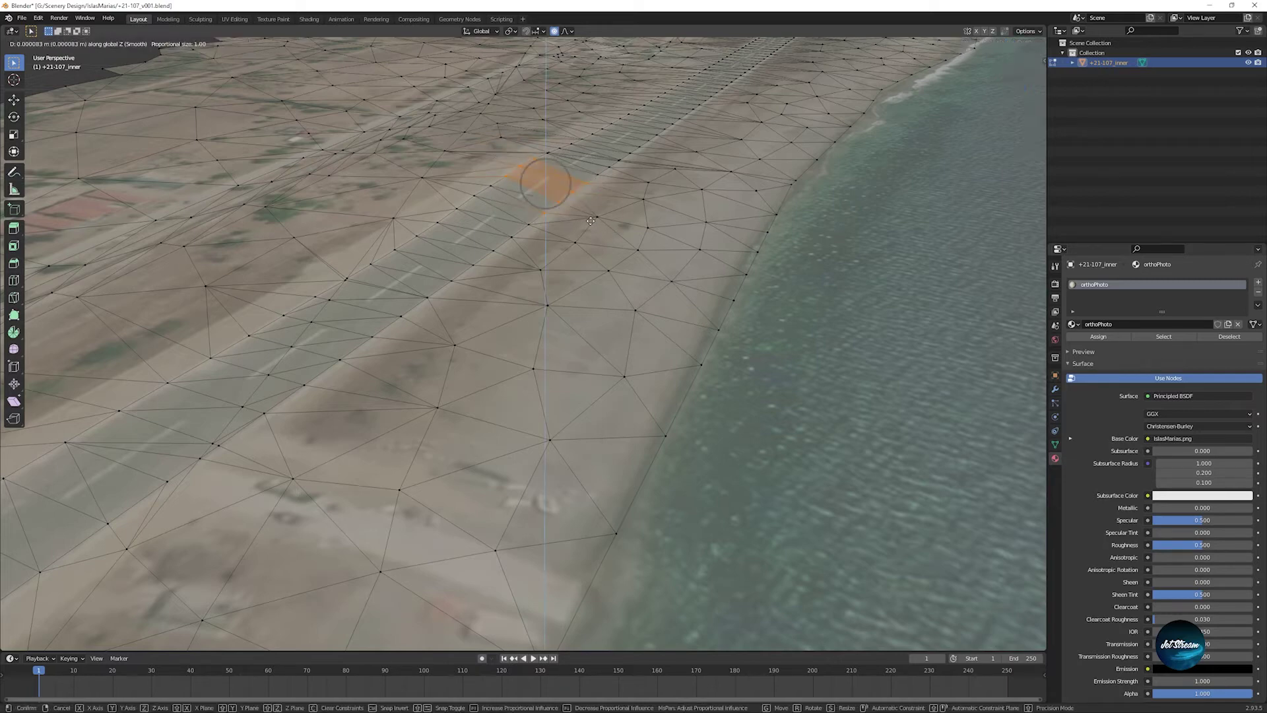
key("z")
scroll(595, 214, "down", 13)
scroll(595, 213, "down", 4)
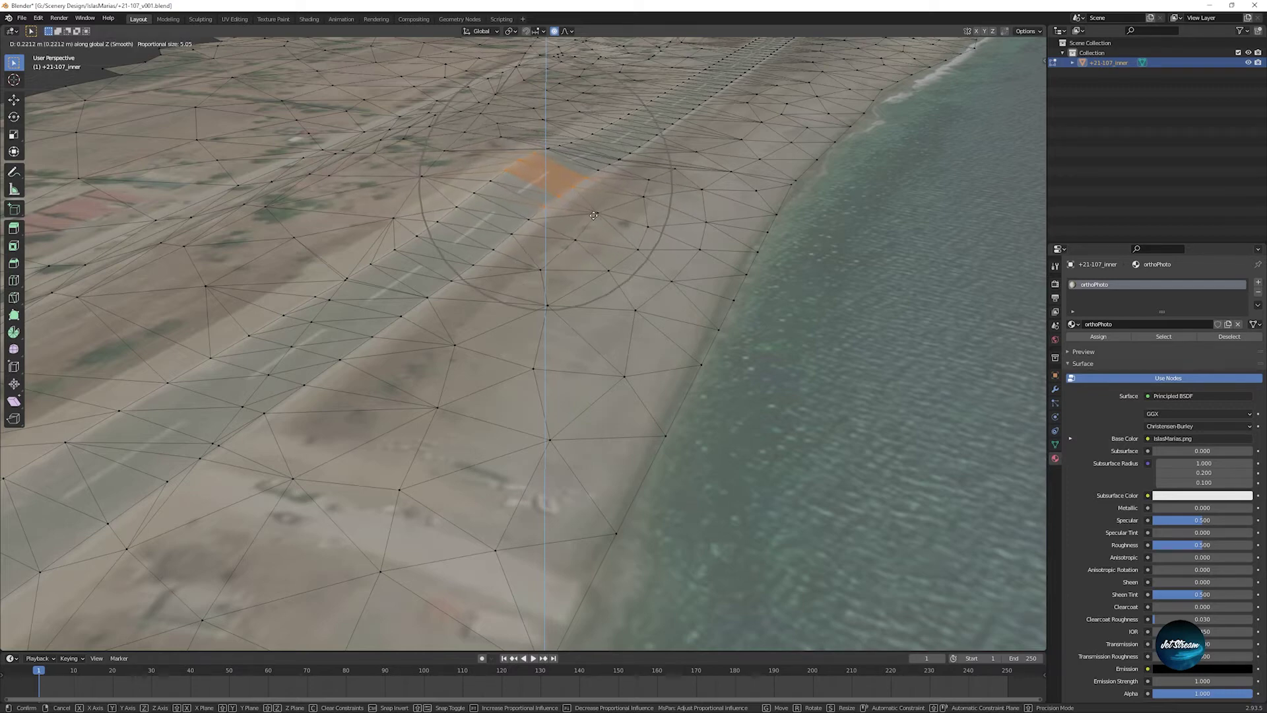
left_click(594, 215)
Step: Lift two more face patches vertically, one near the runway and one on the strip
scroll(594, 215, "down", 4)
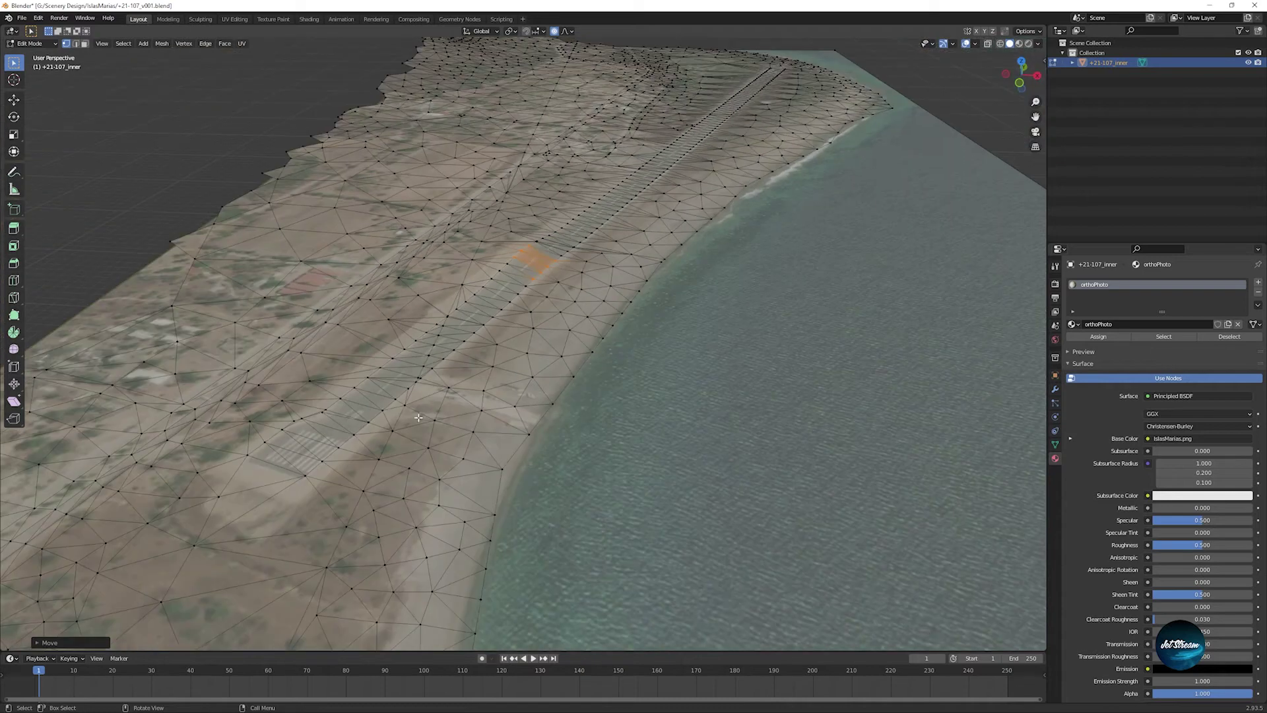
left_click_drag(360, 342, 438, 390)
key("g")
key("z")
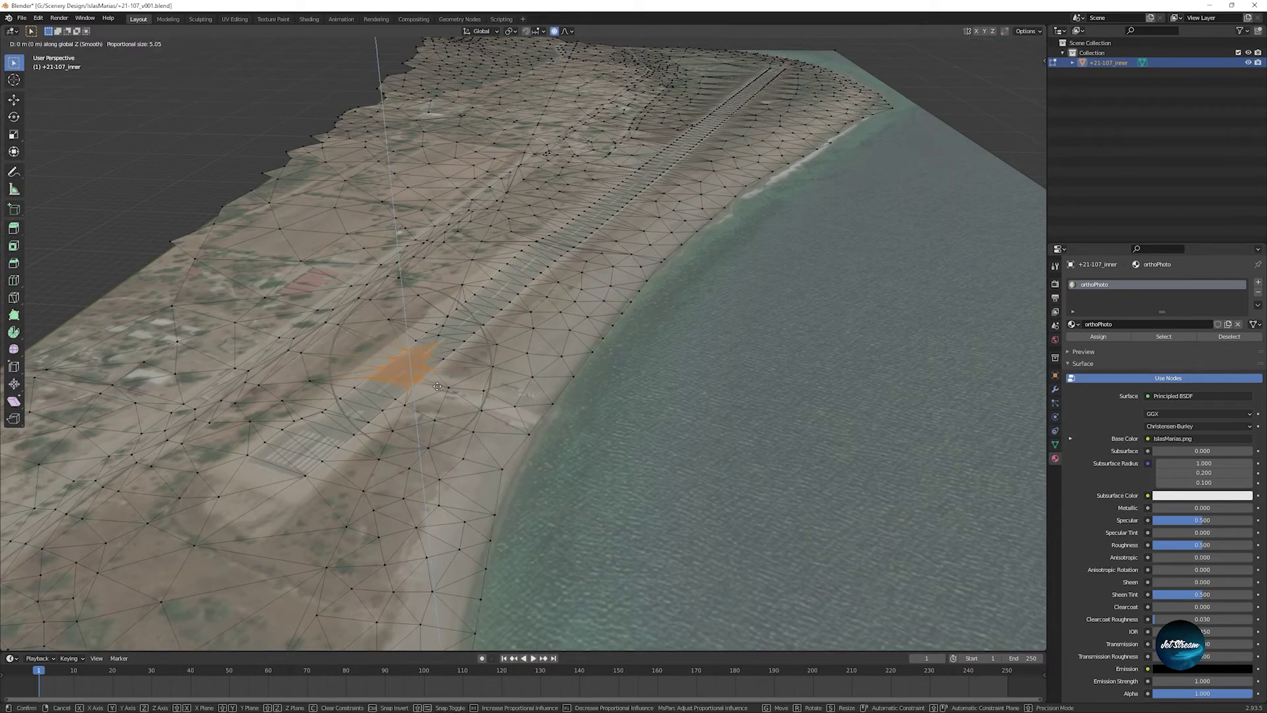
left_click(439, 380)
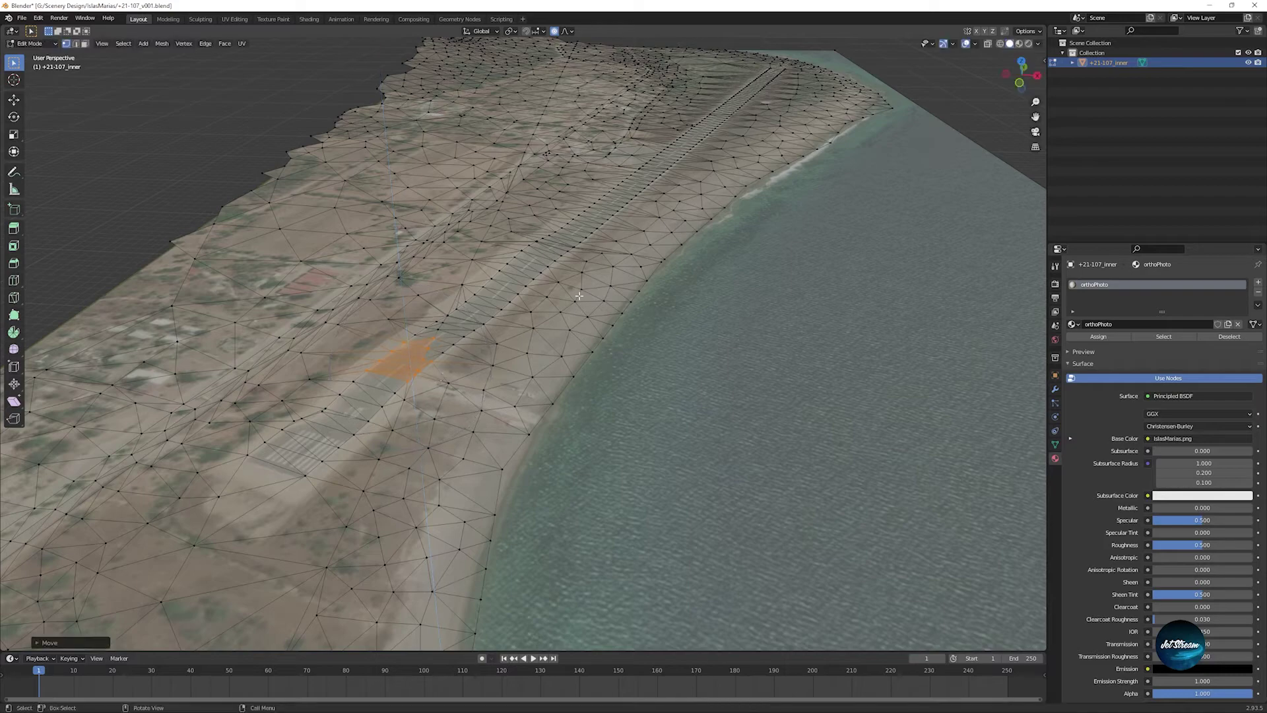
middle_click_drag(439, 379, 766, 266)
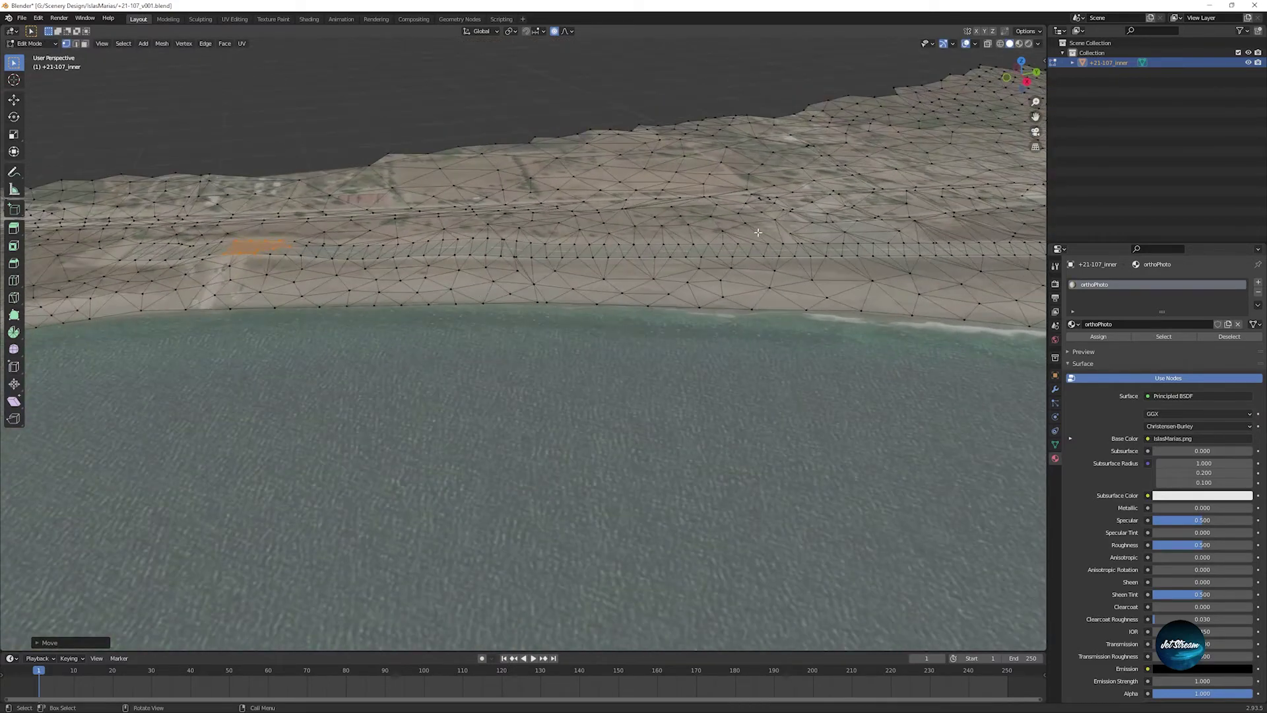
left_click_drag(758, 232, 826, 269)
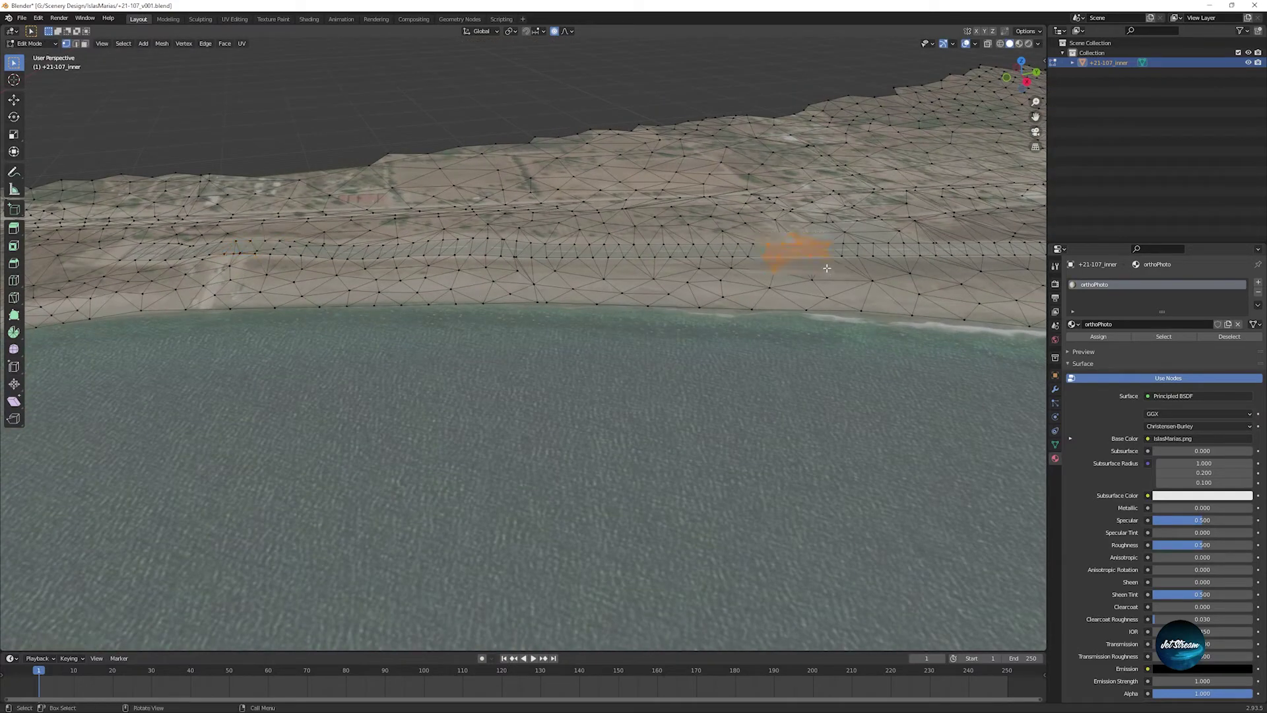
key("g")
key("z")
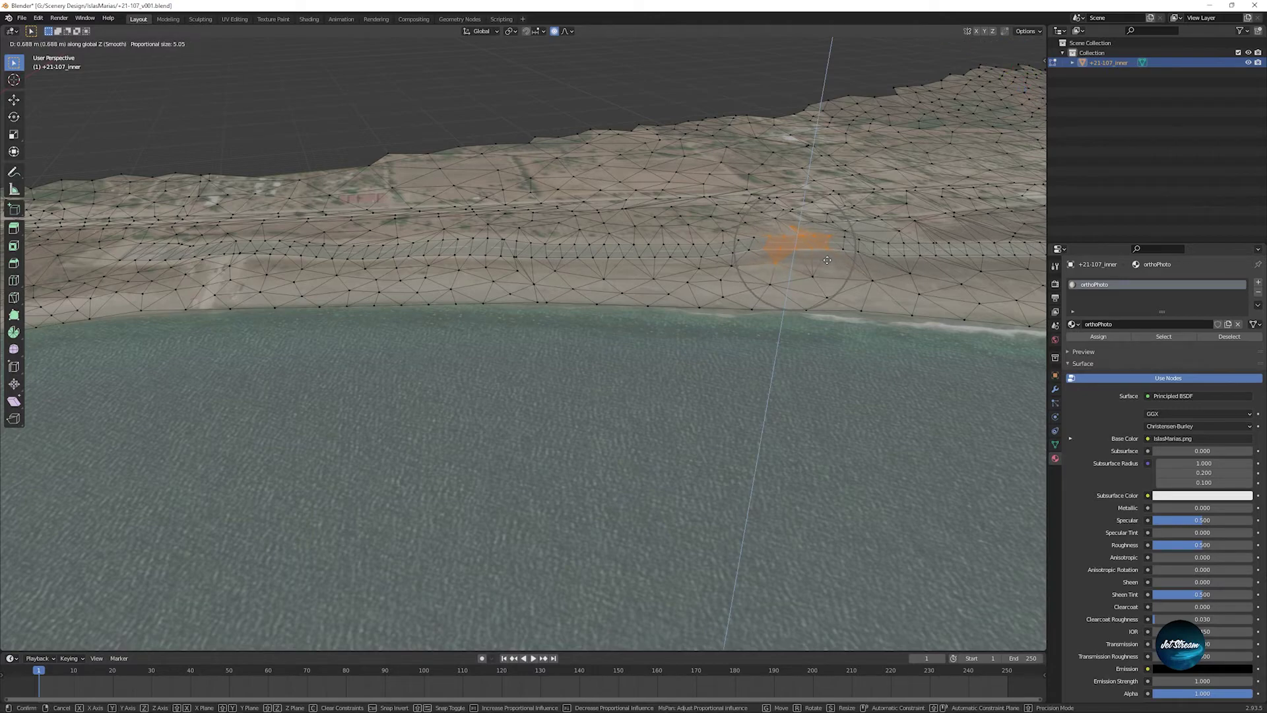
left_click(827, 260)
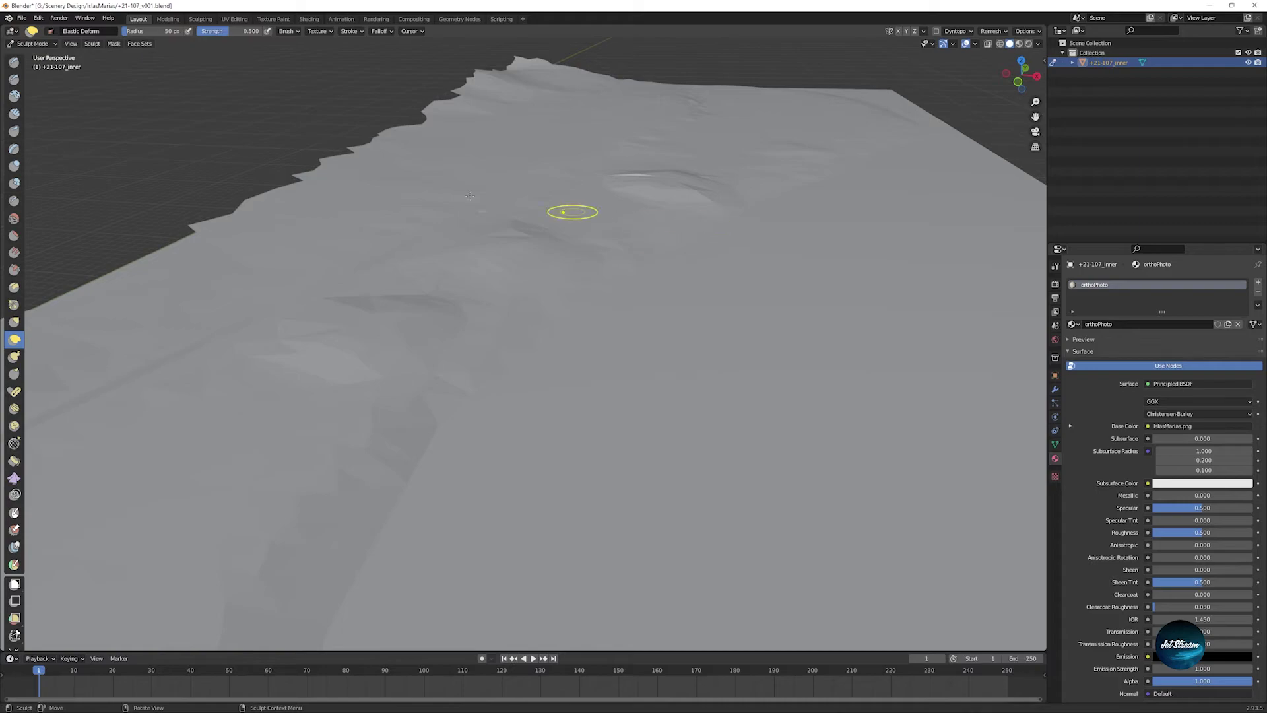
key("Tab")
Step: Switch the terrain back to Object Mode and view it from nearly top-down
left_click(30, 44)
left_click(32, 54)
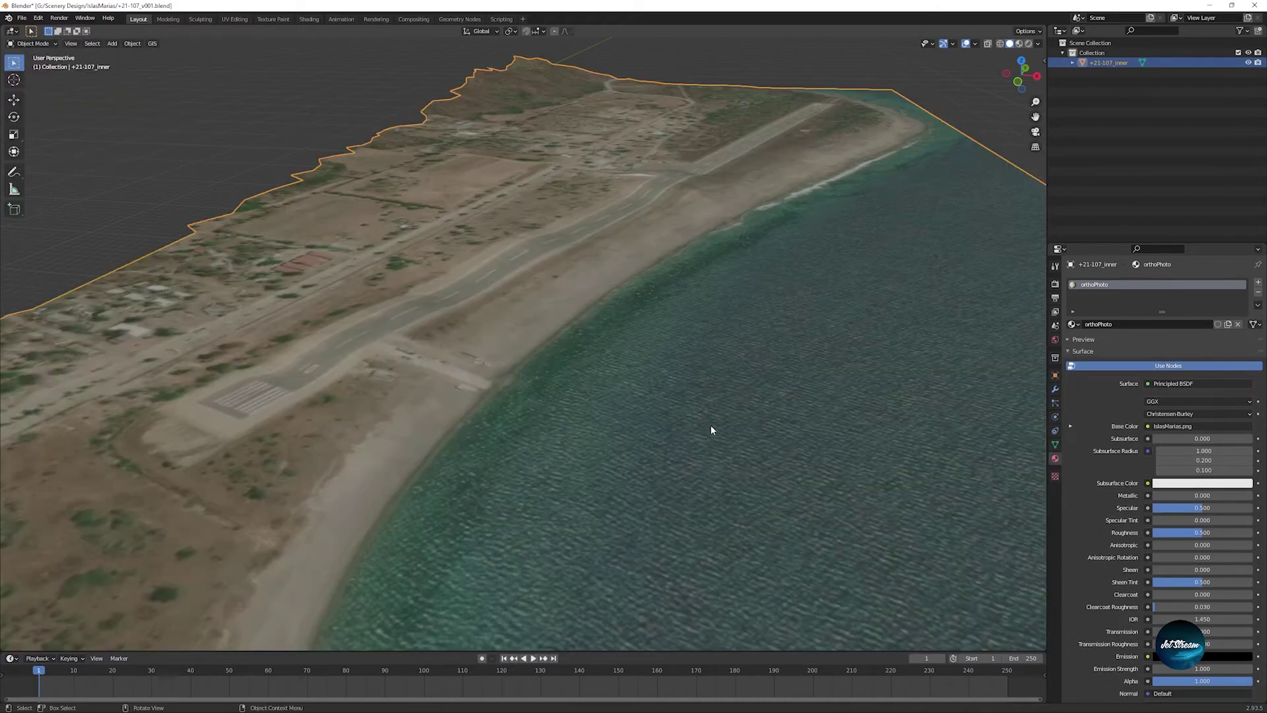
scroll(710, 425, "up", 3)
middle_click_drag(674, 394, 644, 386)
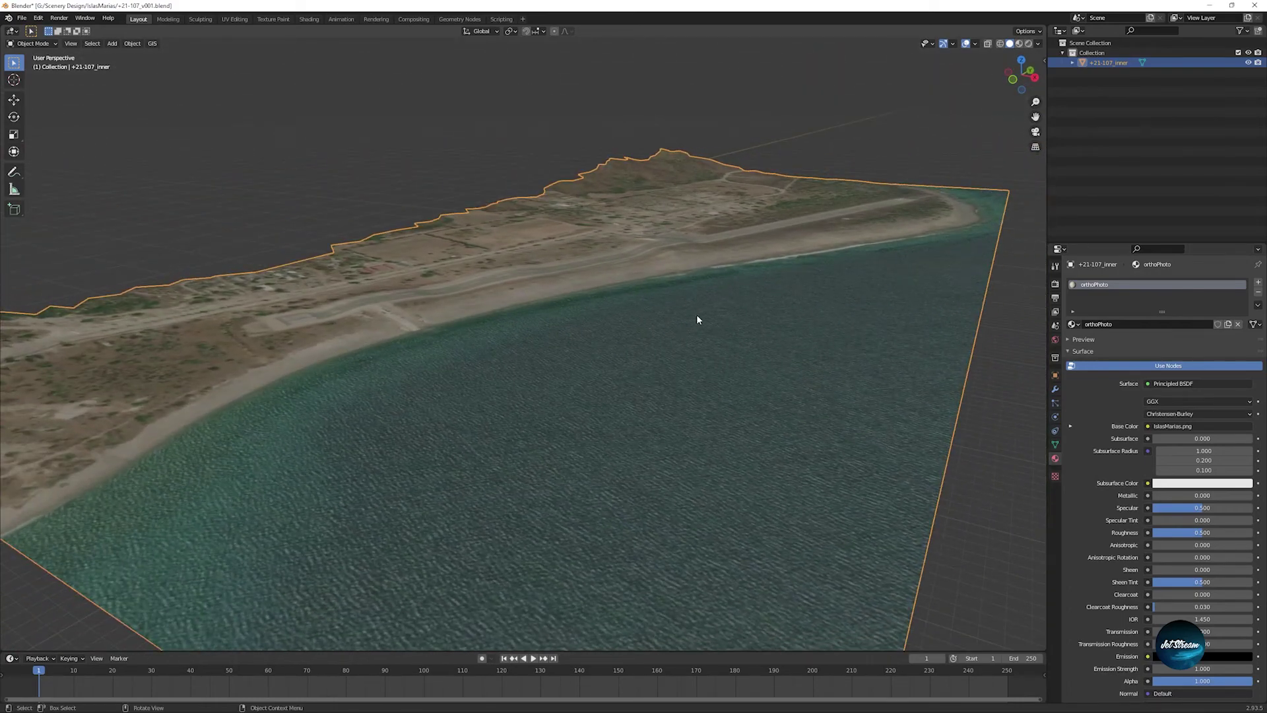
scroll(668, 310, "down", 2)
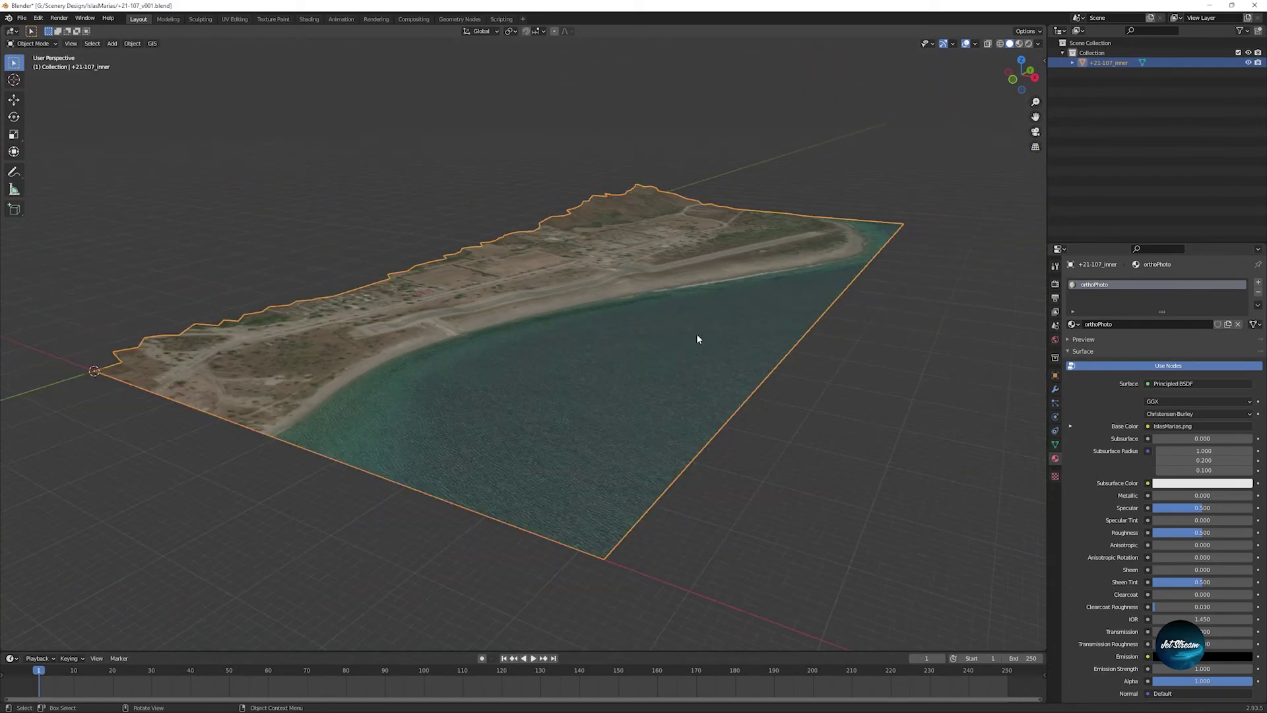
middle_click_drag(662, 328, 665, 356)
Step: Delete the large flat sea face in face select mode, then return to Object Mode
key("Tab")
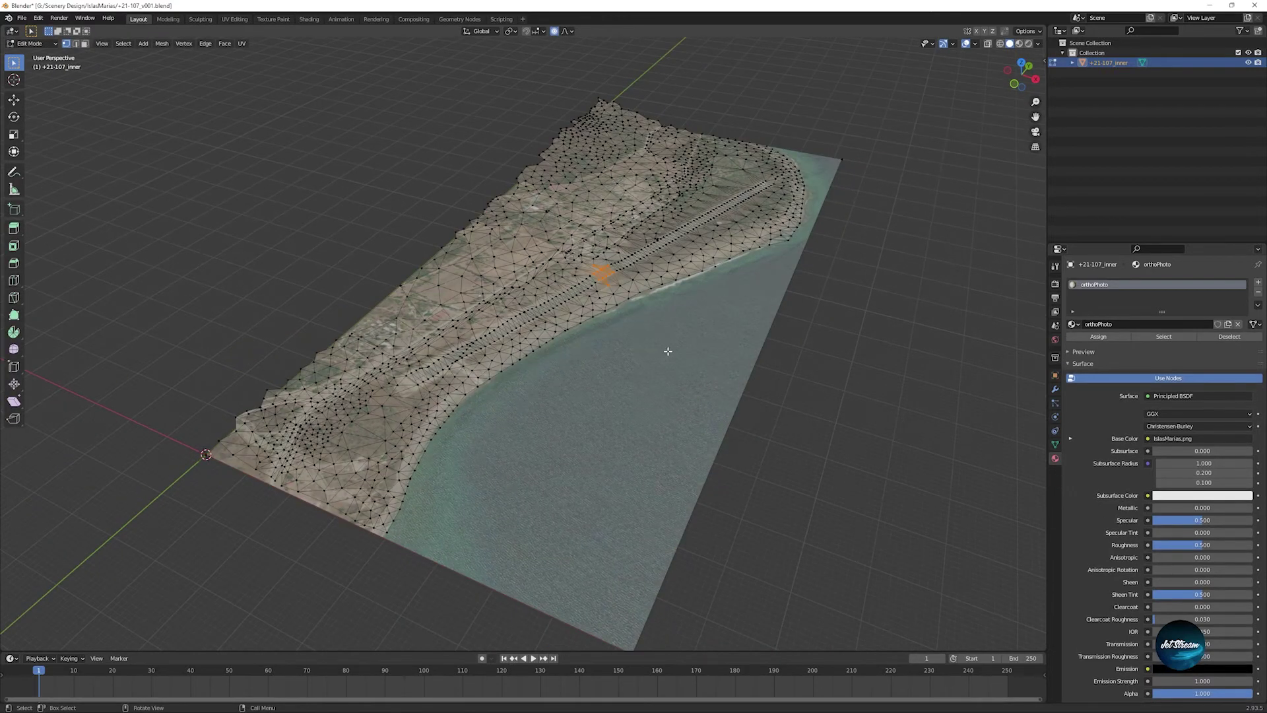
key("3")
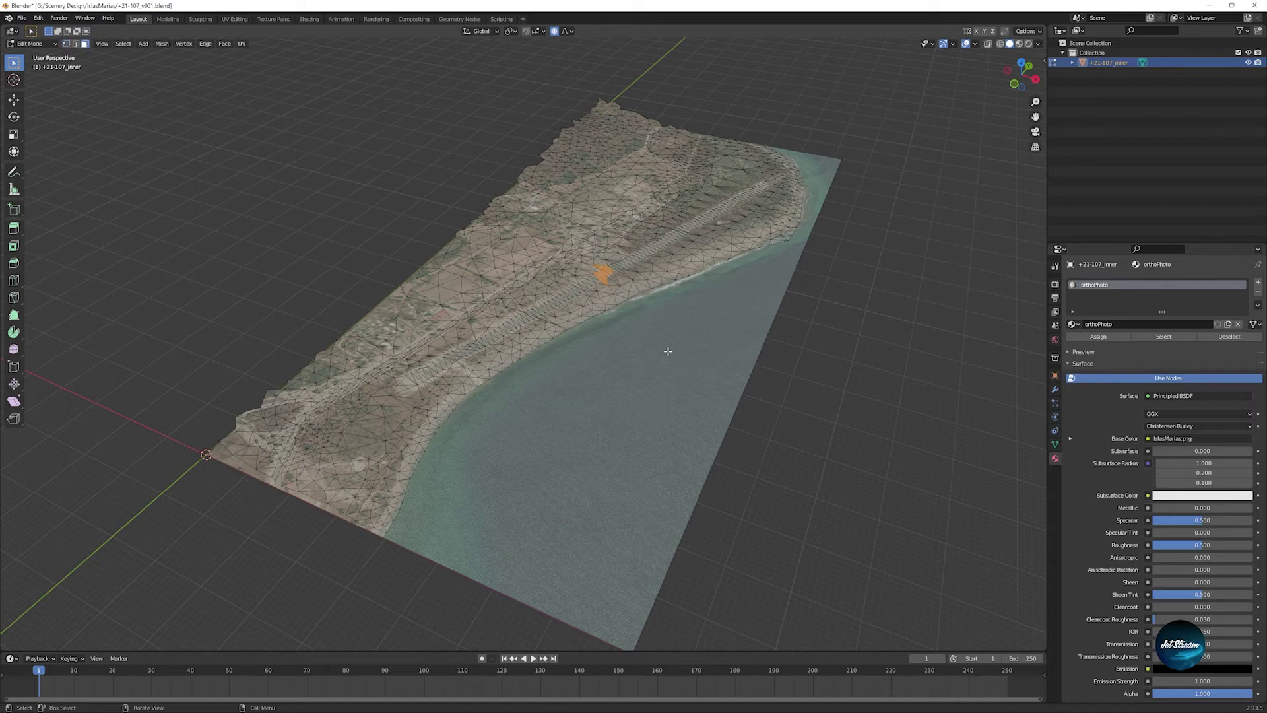
left_click(668, 351)
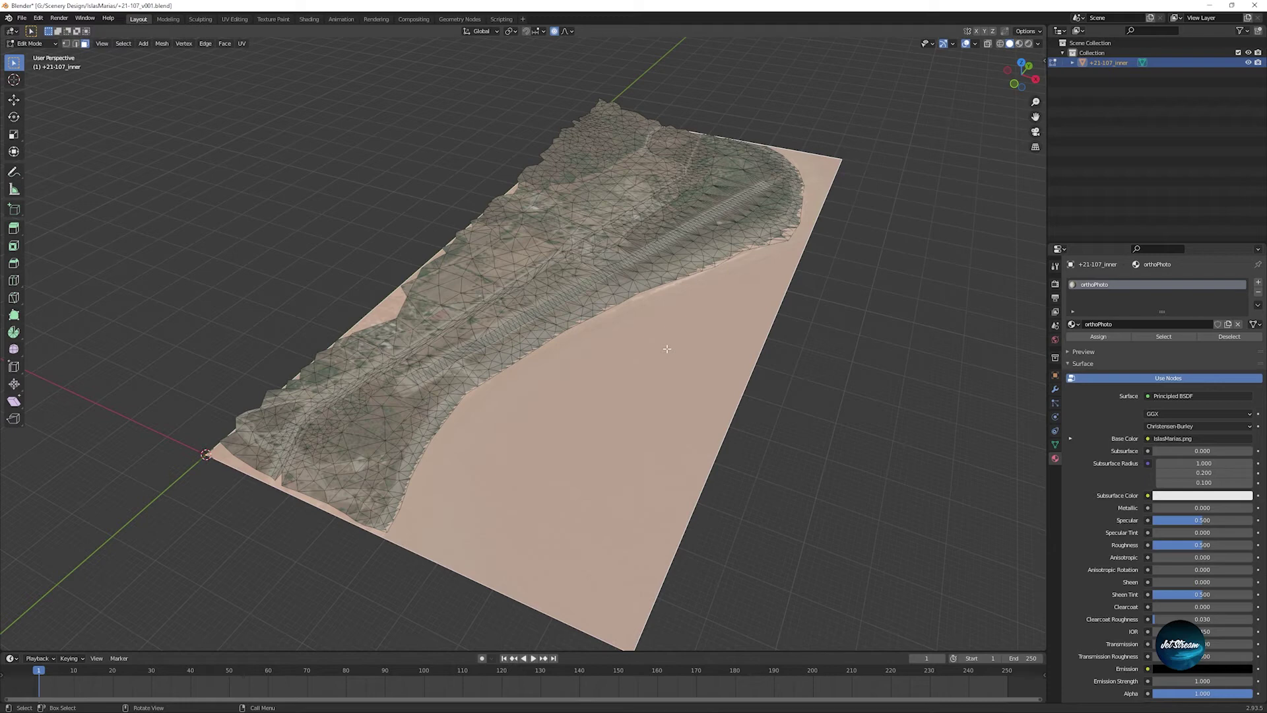
key("x")
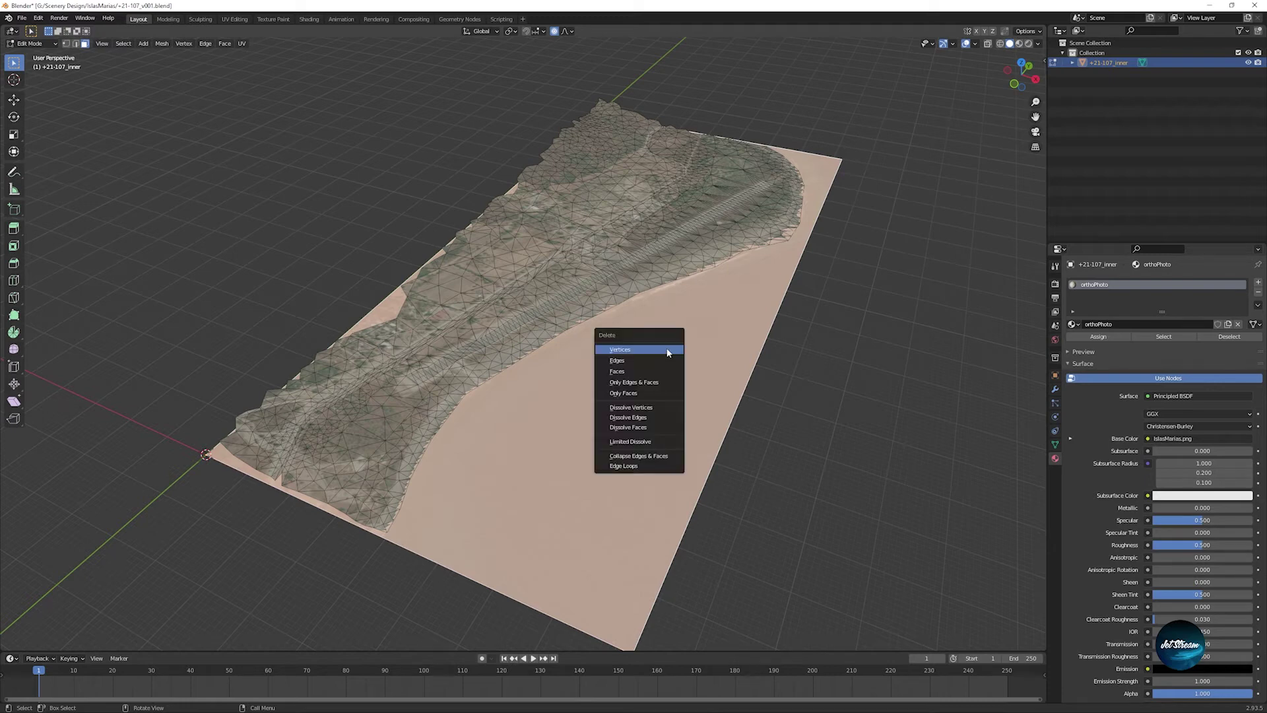
key("Down")
key("Down")
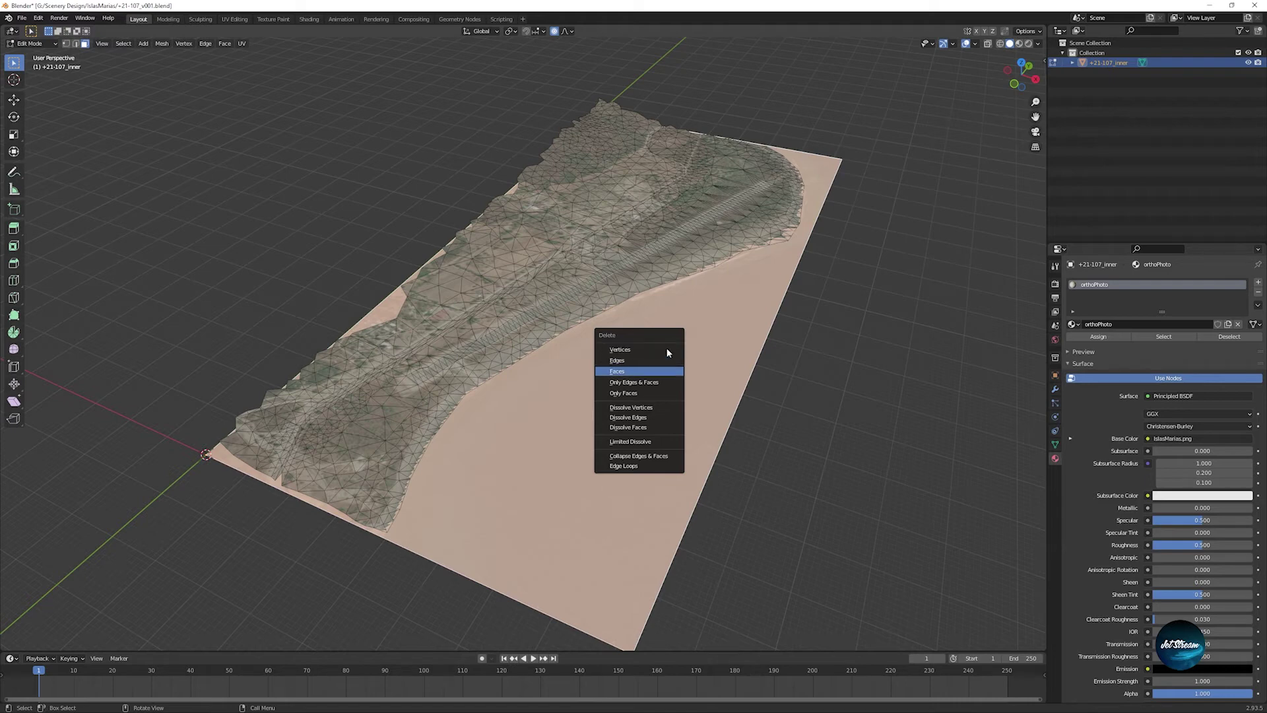
key("Return")
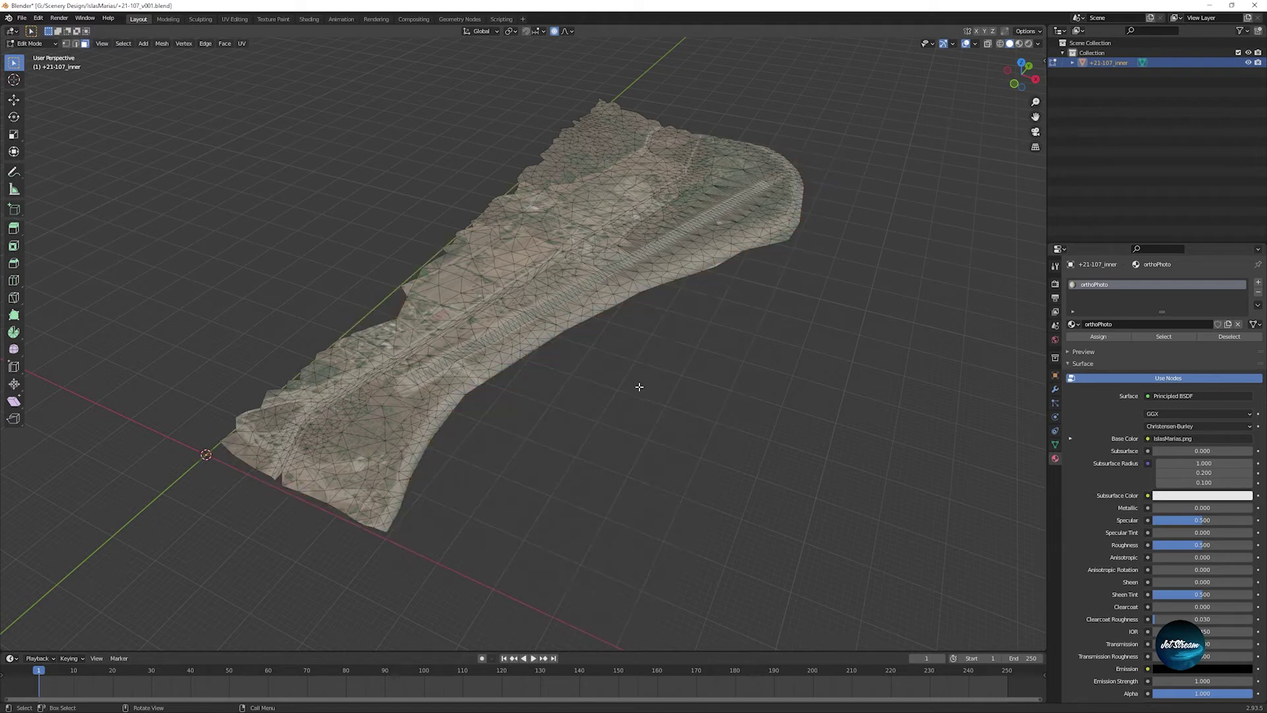
key("Tab")
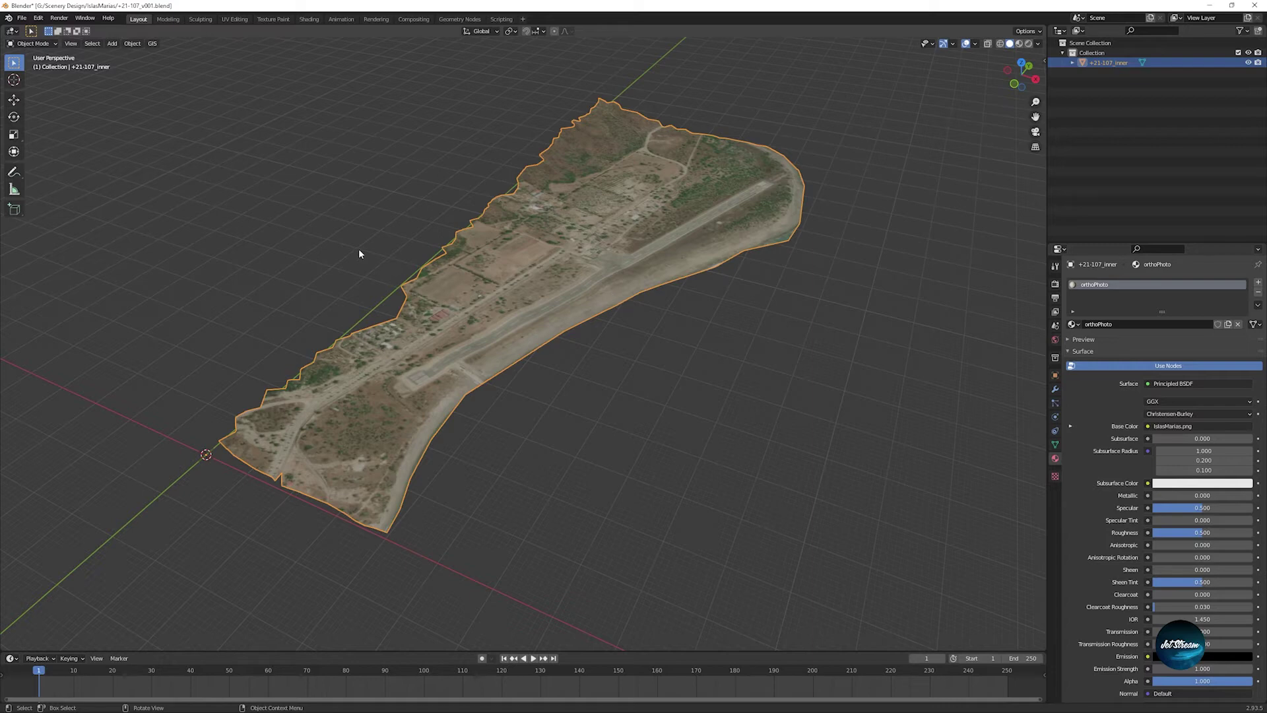
middle_click_drag(359, 248, 362, 249)
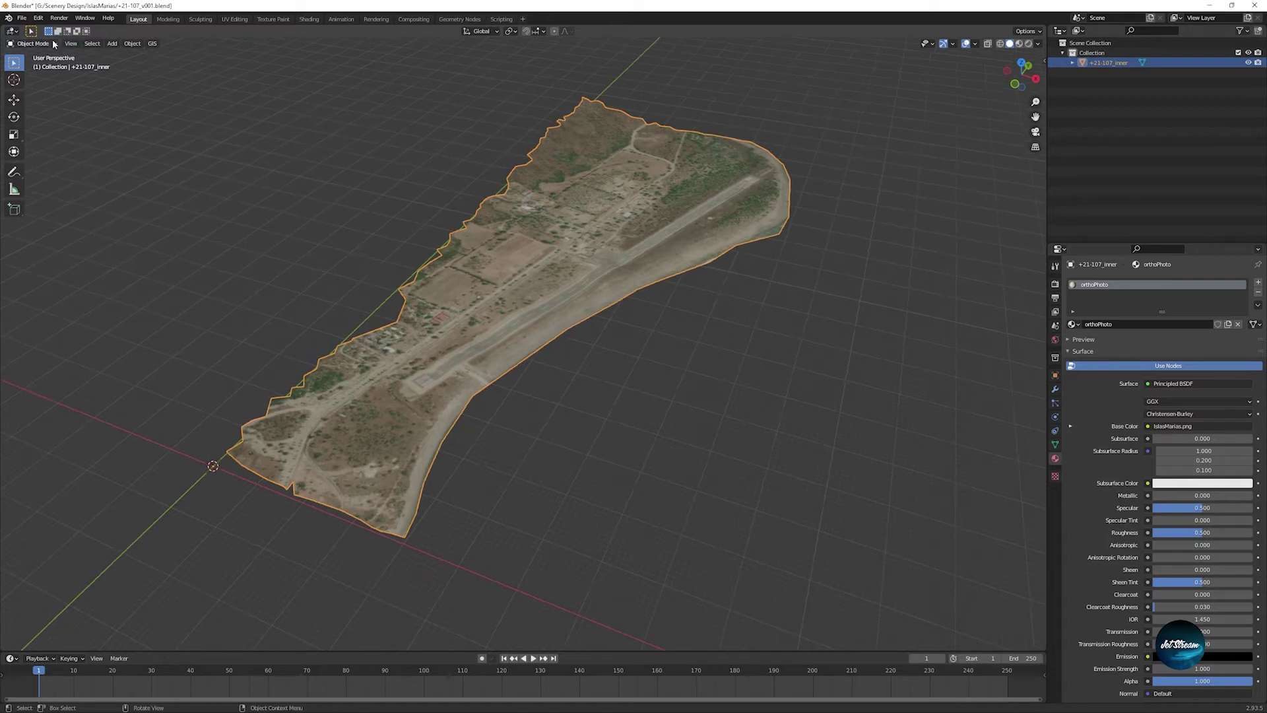
Step: Export the island via Export Mesherizer, save +21-107_v001.blend, and close Blender
left_click(21, 18)
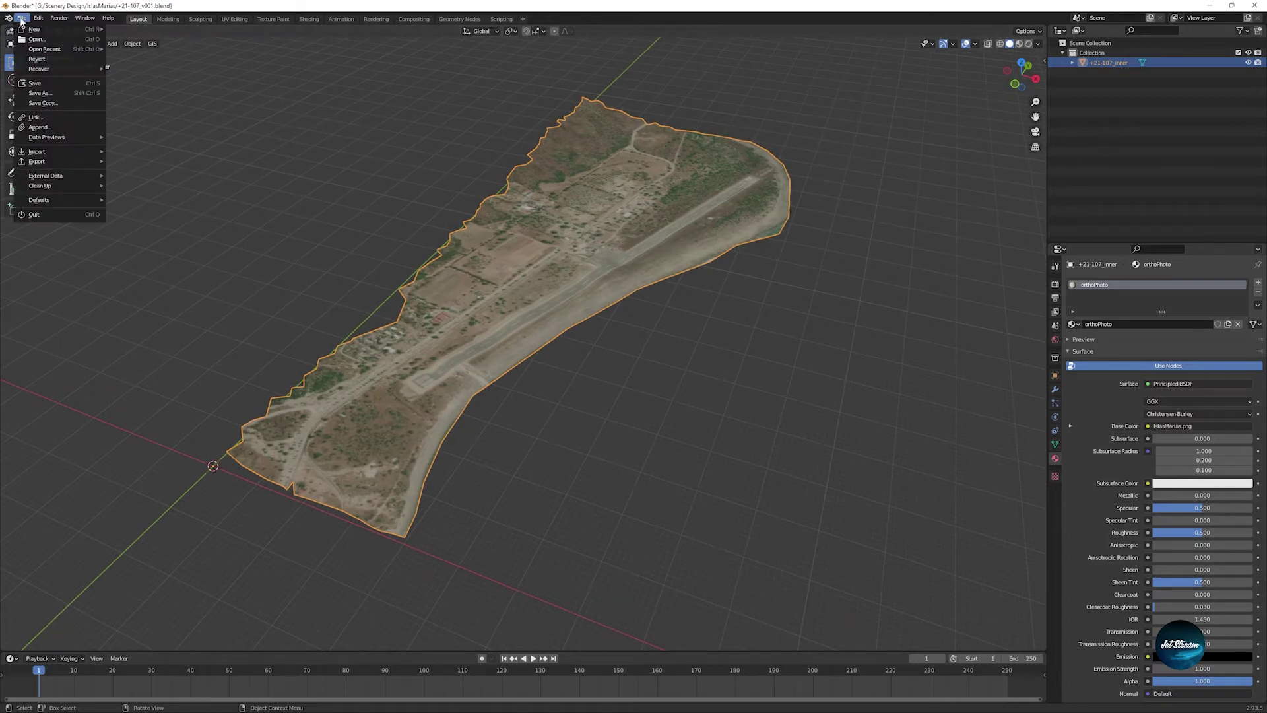
mouse_move(32, 164)
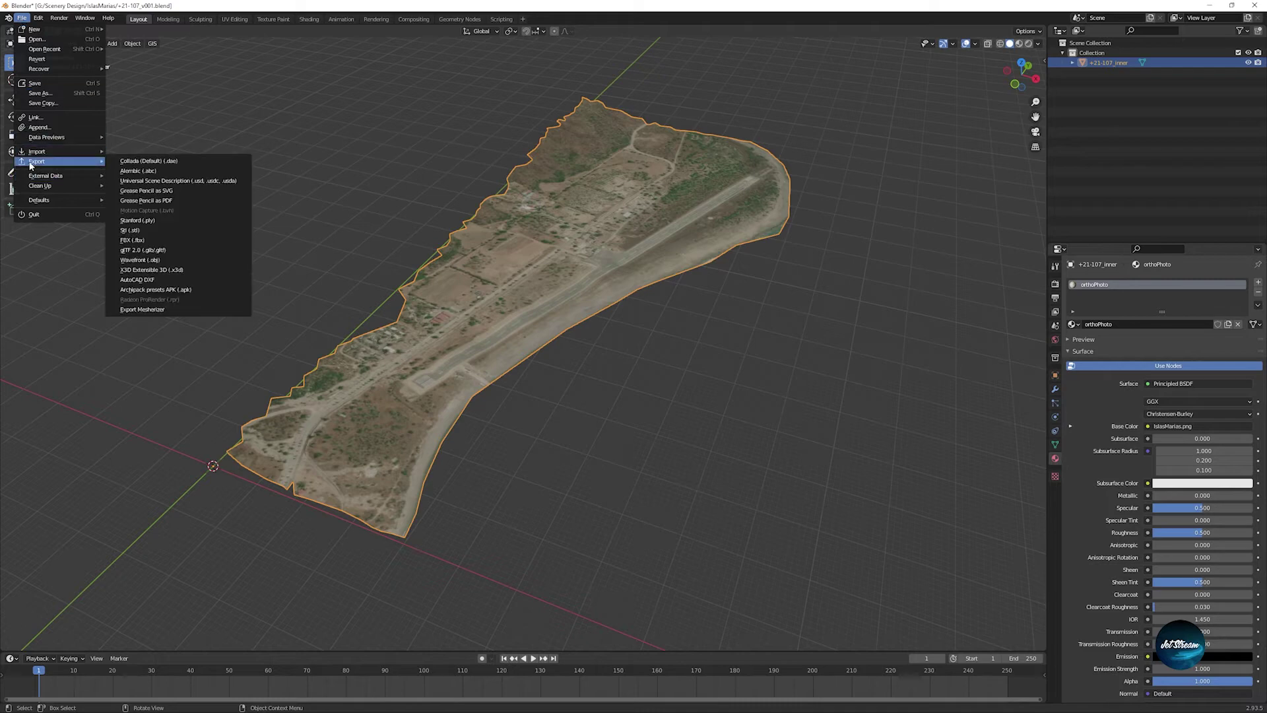
left_click(147, 309)
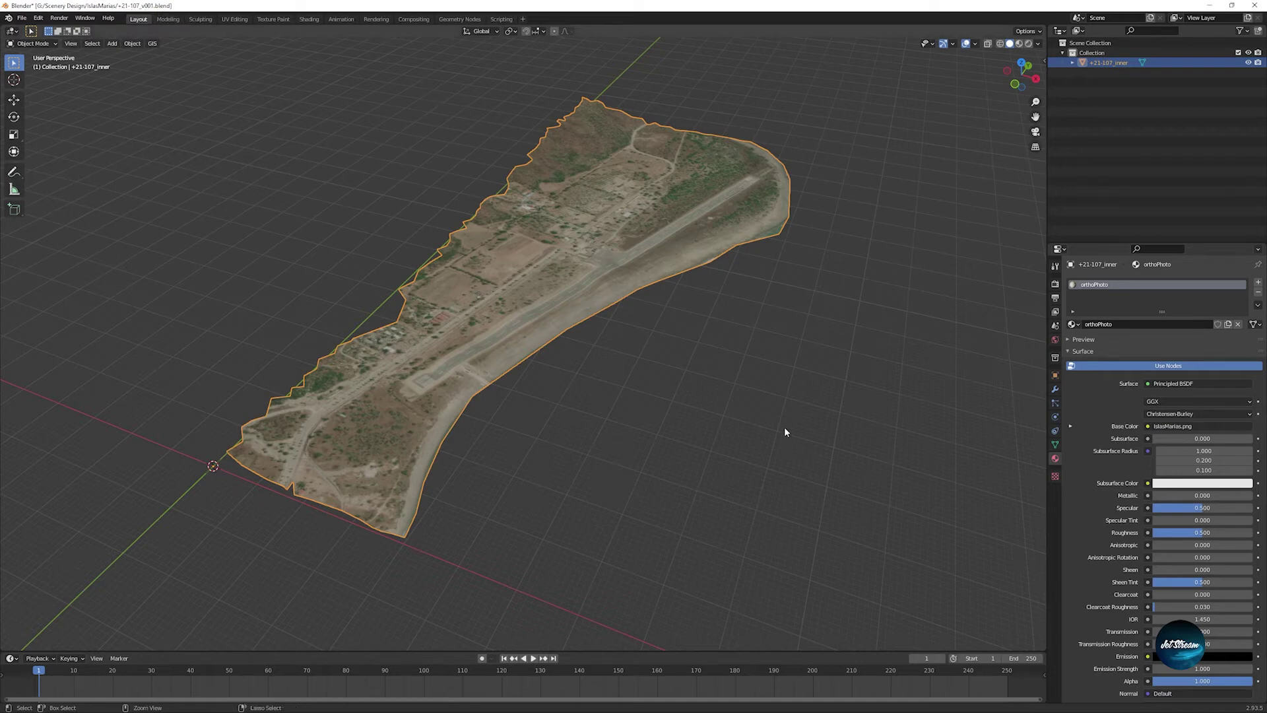
key("ctrl+s")
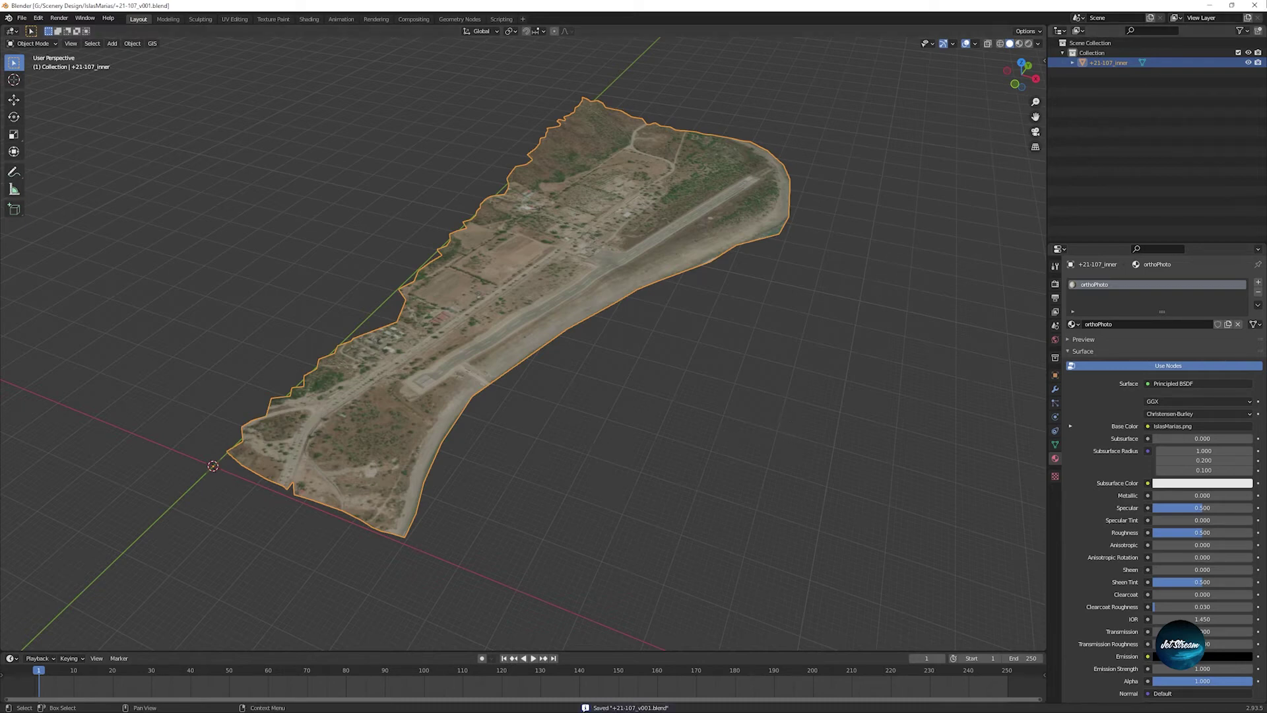
left_click(1255, 6)
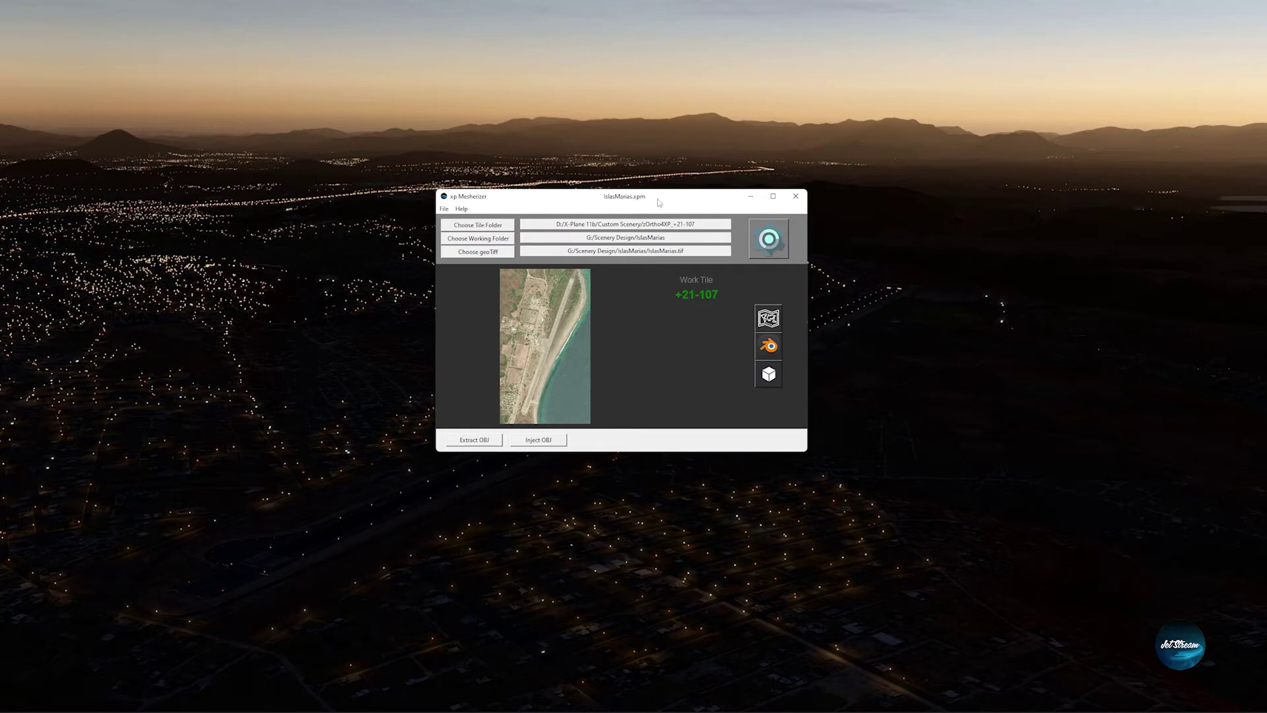
Step: Run Inject OBJ to rebuild tile +21-107, then check and minimize the progress console
left_click_drag(659, 200, 662, 188)
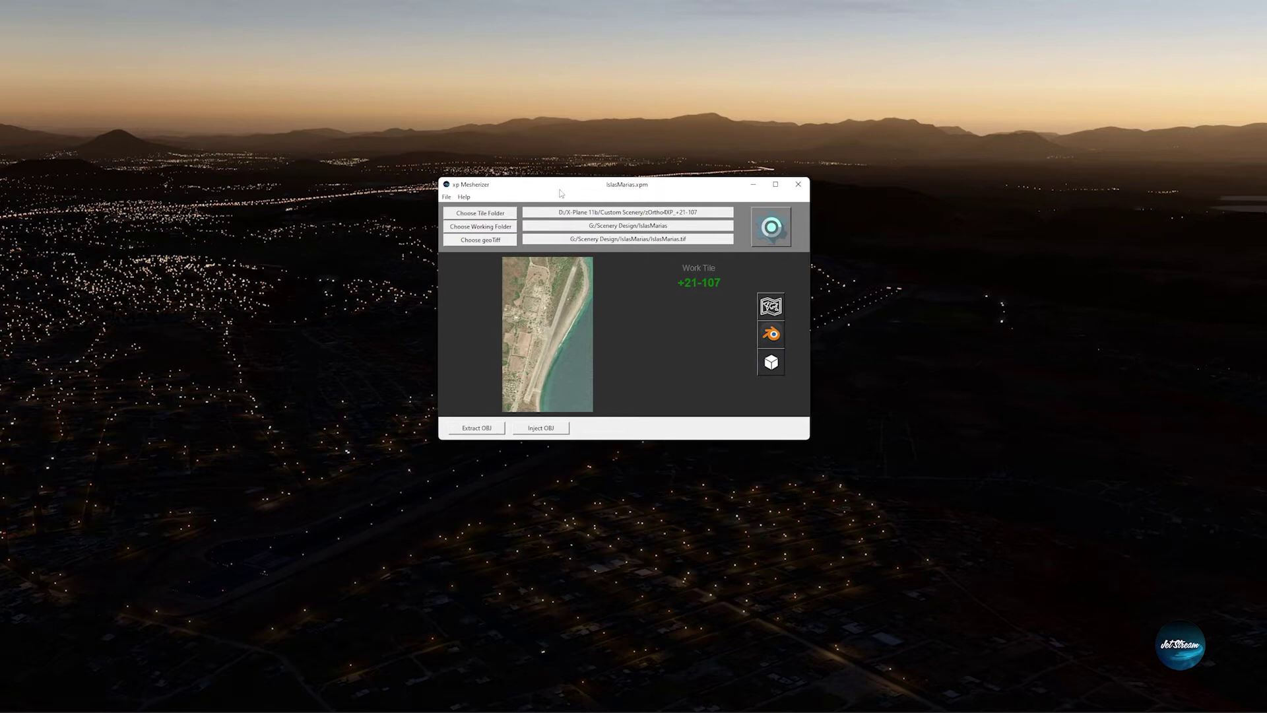
left_click(547, 433)
mouse_move(314, 710)
left_click(210, 702)
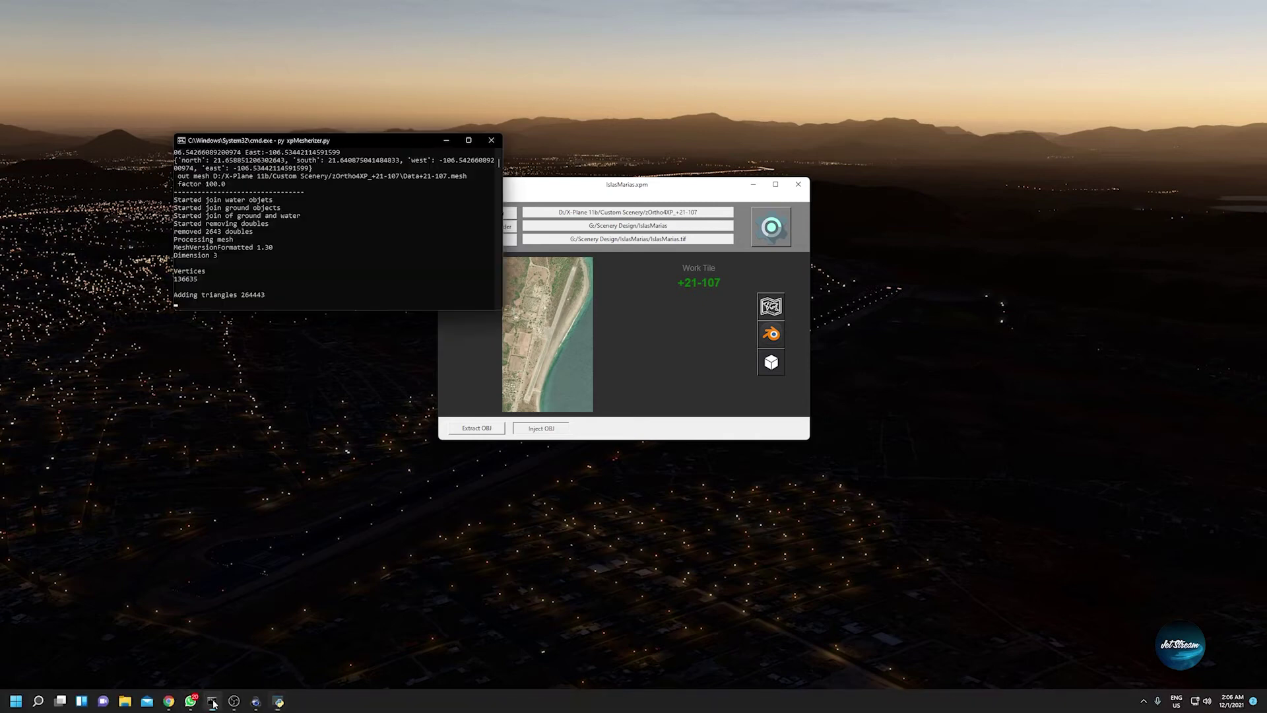
left_click(447, 140)
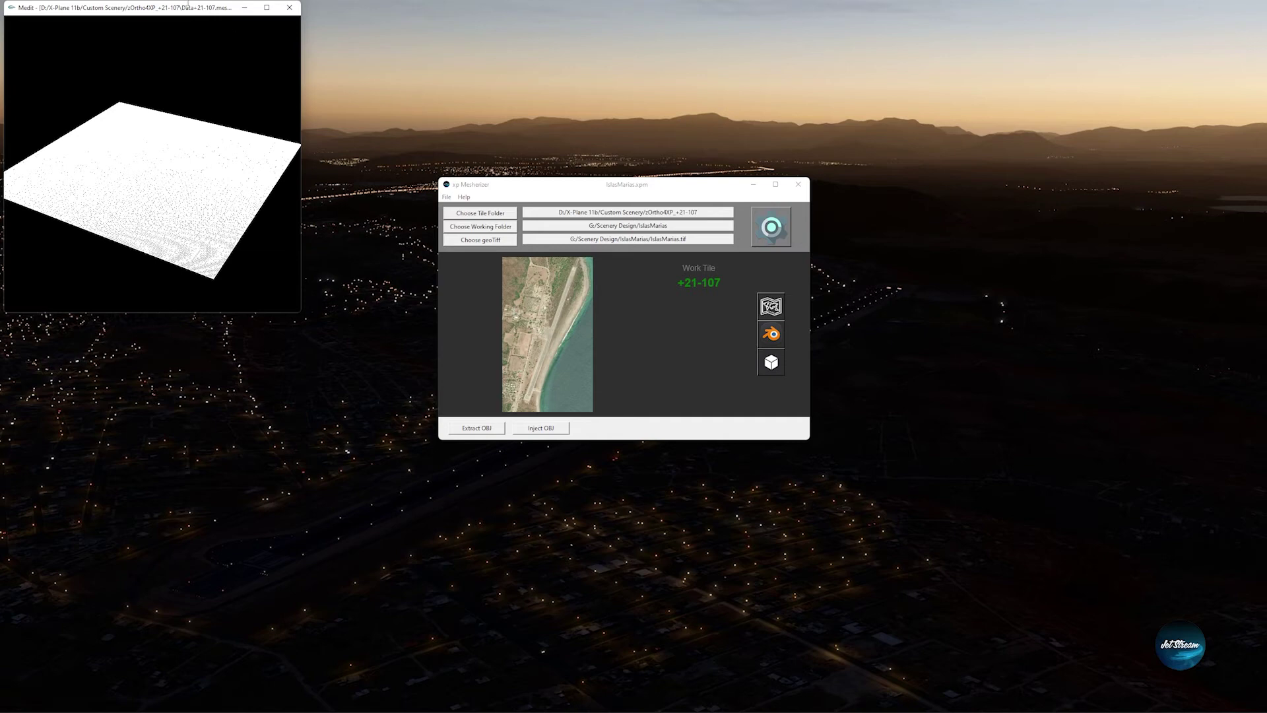
Step: Maximize the Medit viewer and render the mesh shaded instead of wireframe
left_click_drag(181, 6, 673, 191)
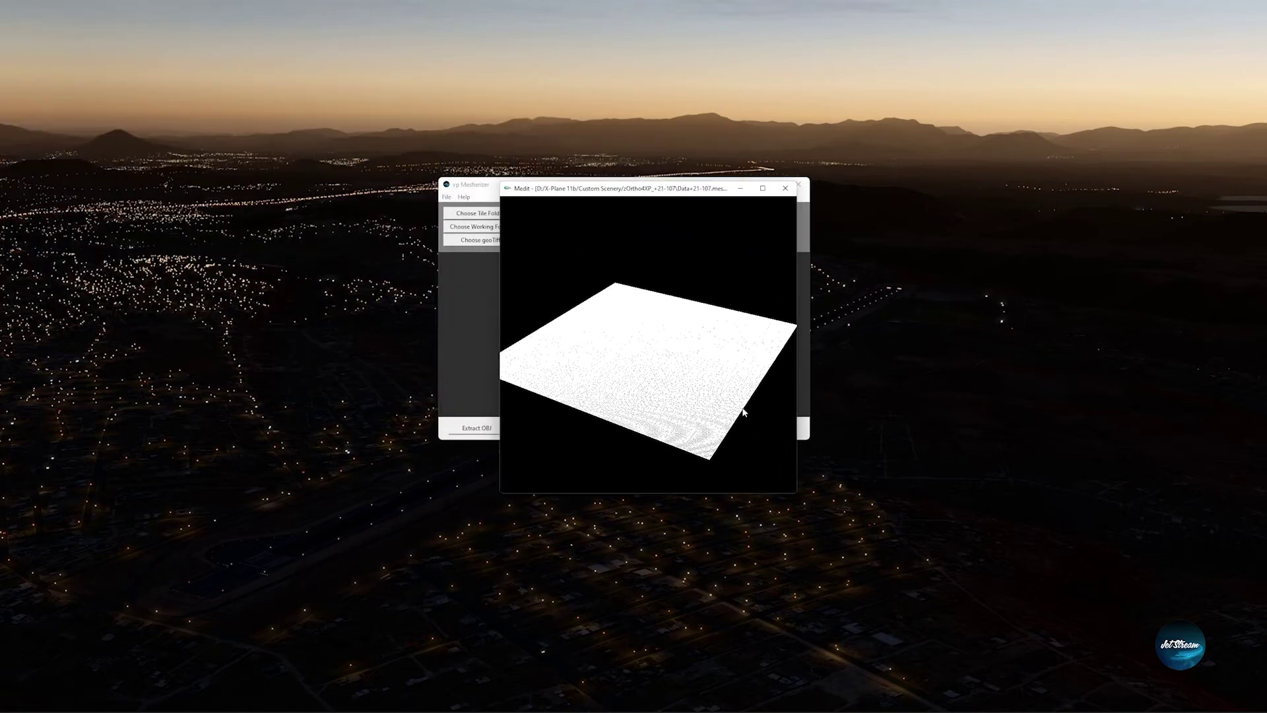
left_click(763, 188)
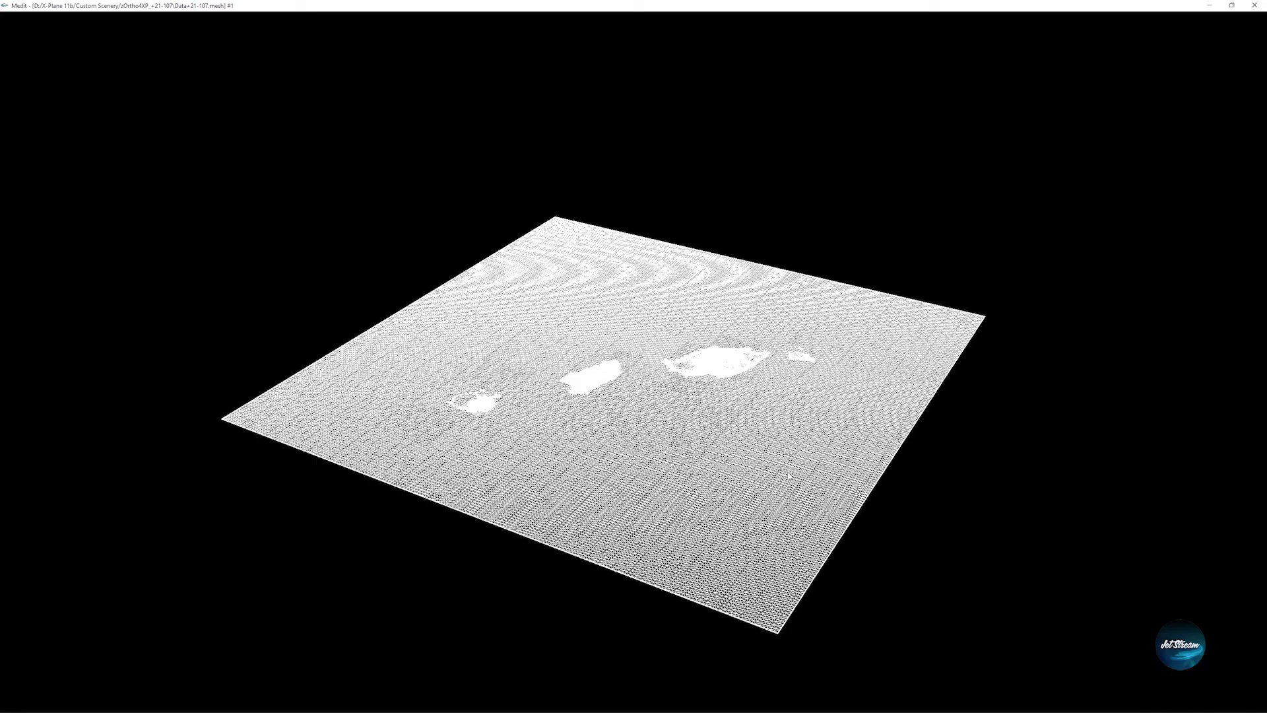
right_click(762, 431)
mouse_move(812, 446)
left_click(878, 478)
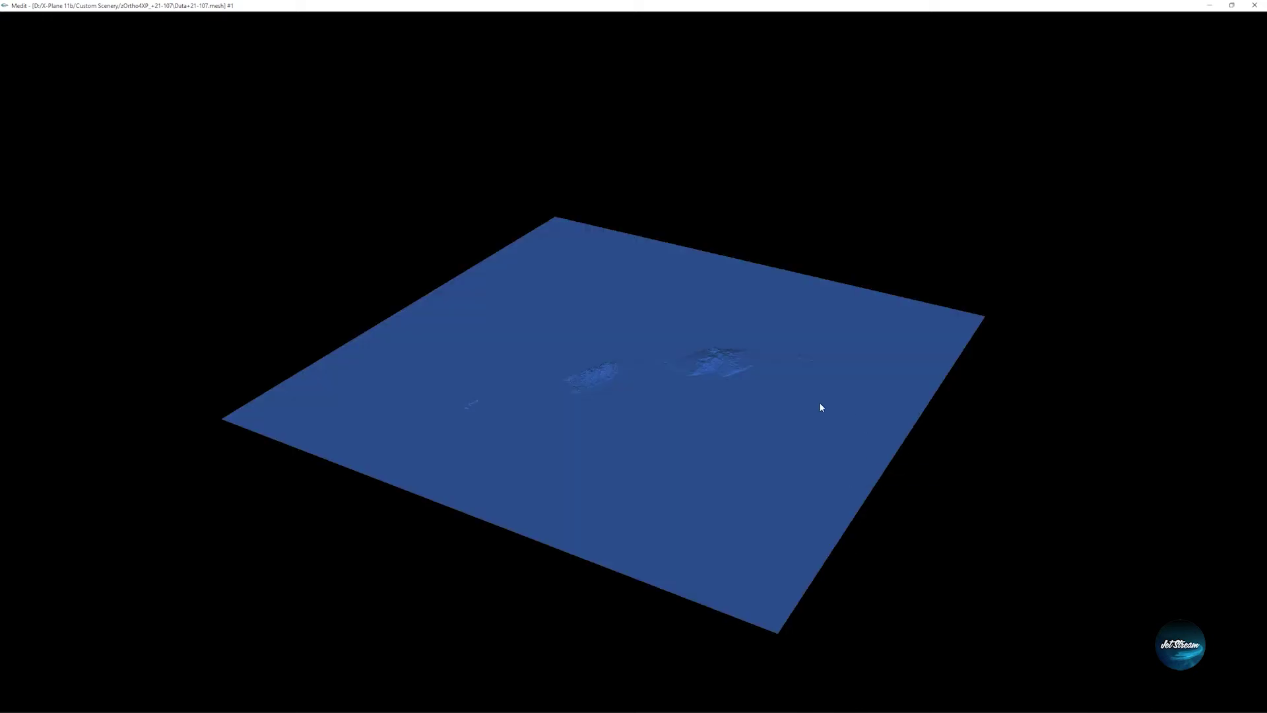
Step: Zoom in and rotate along the islands' mountainous coastline
scroll(818, 390, "up", 1)
scroll(825, 387, "up", 5)
left_click_drag(863, 402, 518, 337)
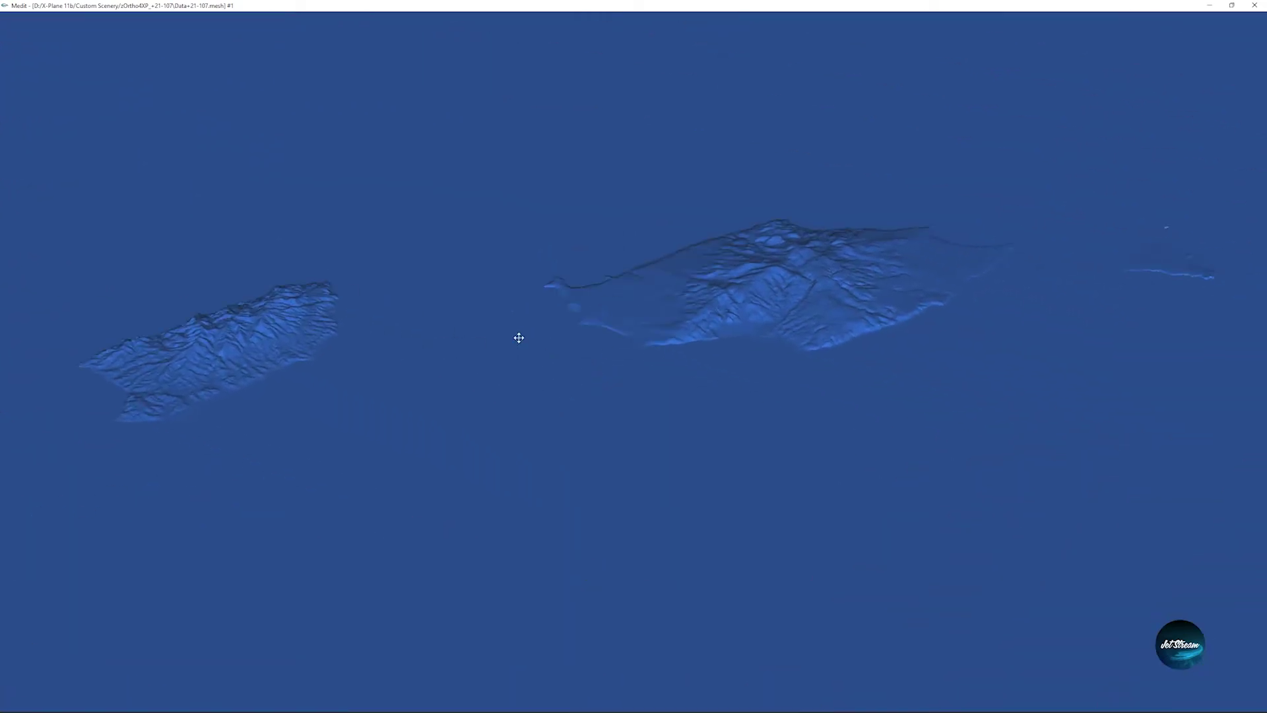
scroll(858, 353, "up", 5)
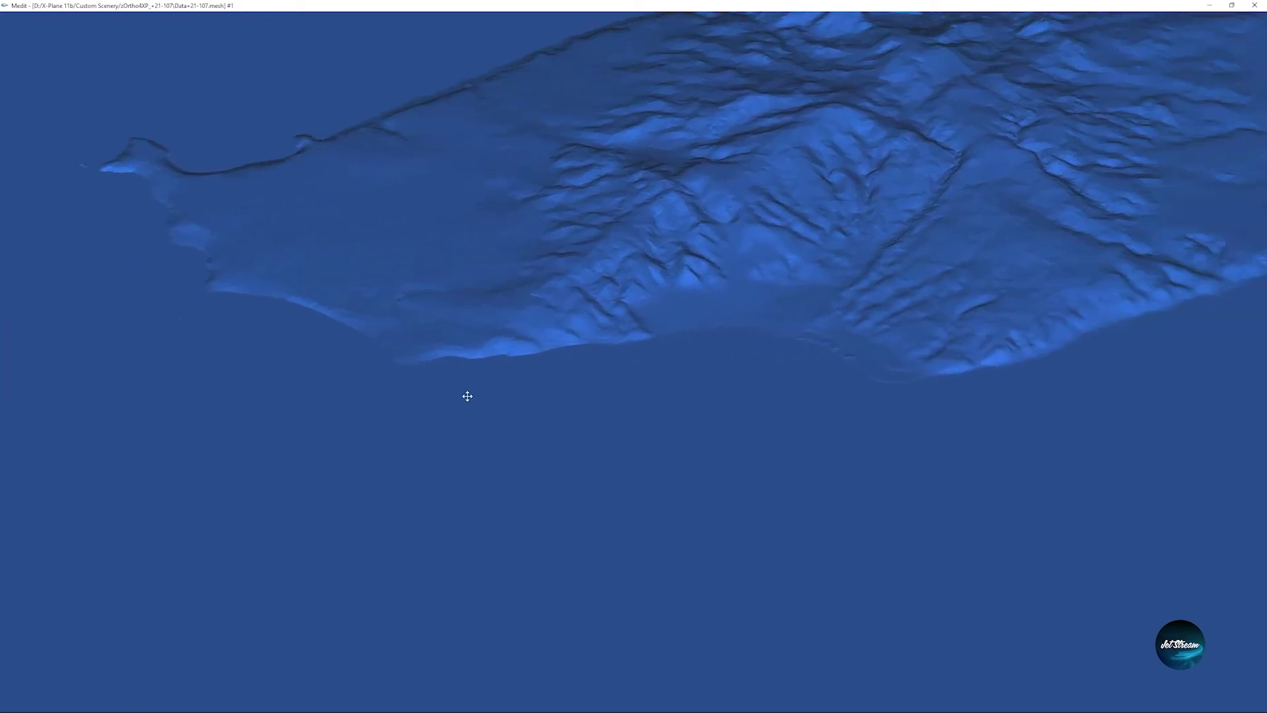
scroll(814, 415, "up", 5)
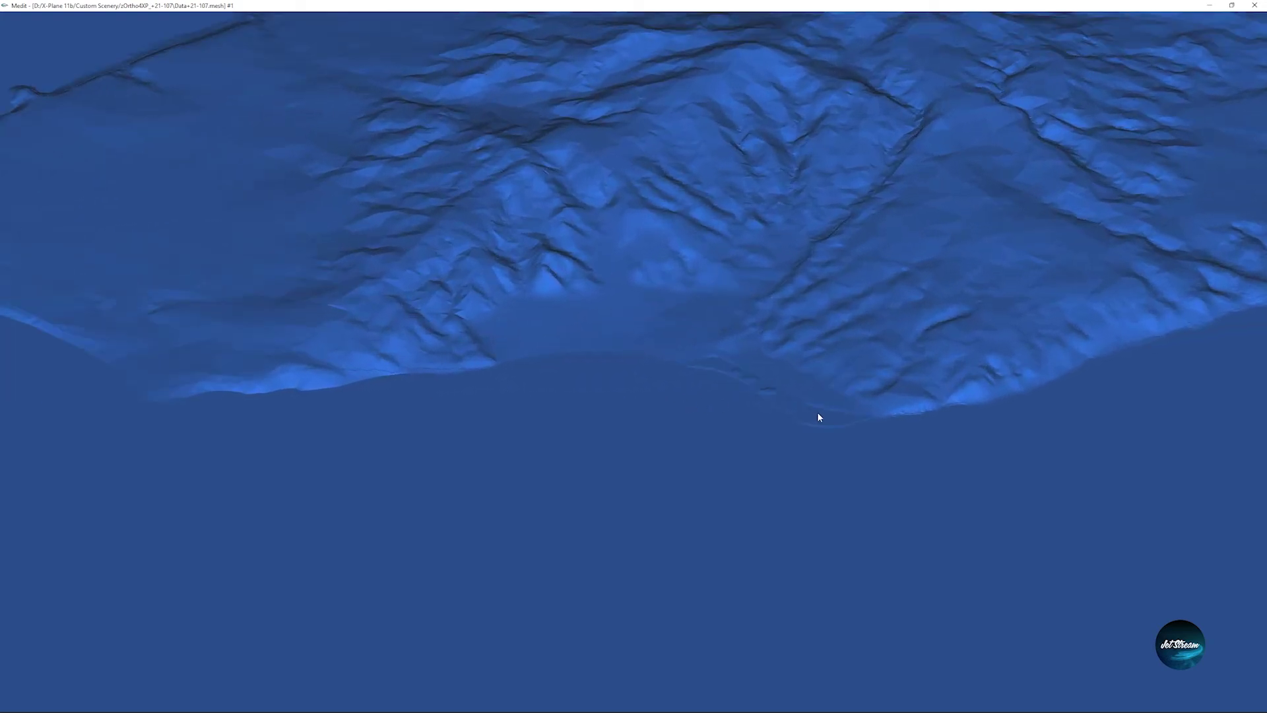
scroll(863, 437, "up", 5)
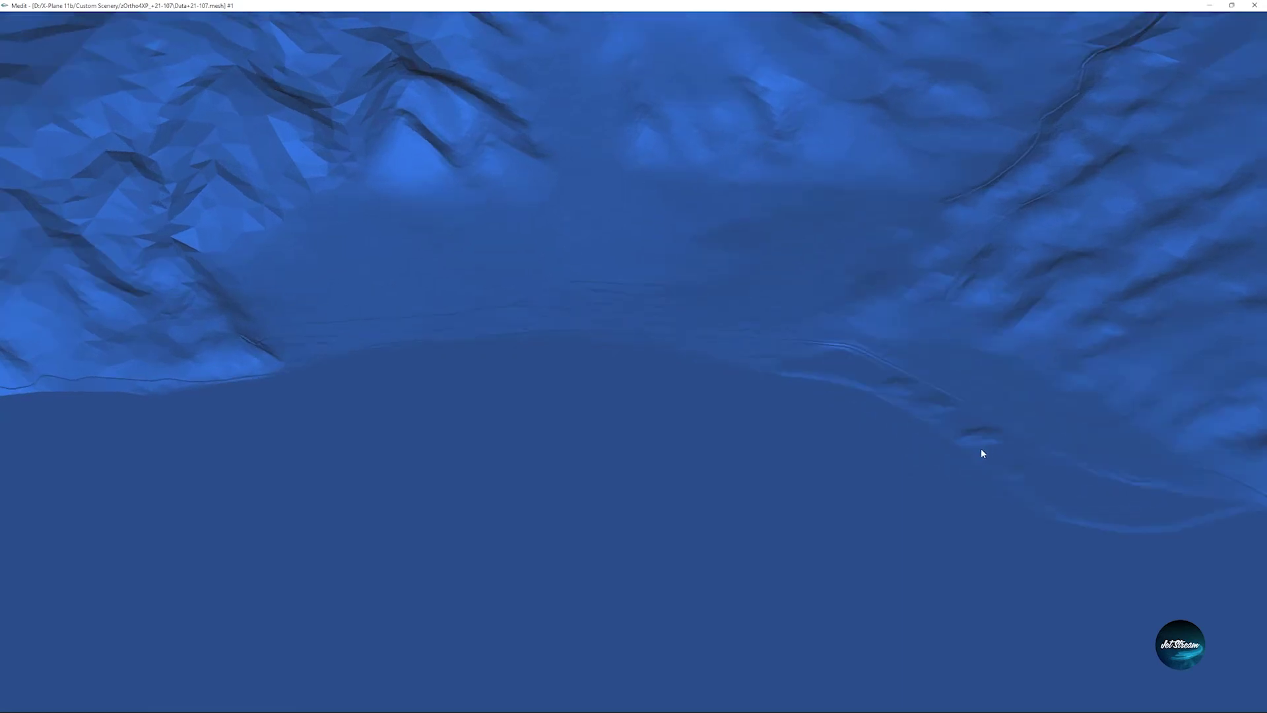
left_click_drag(766, 491, 665, 438)
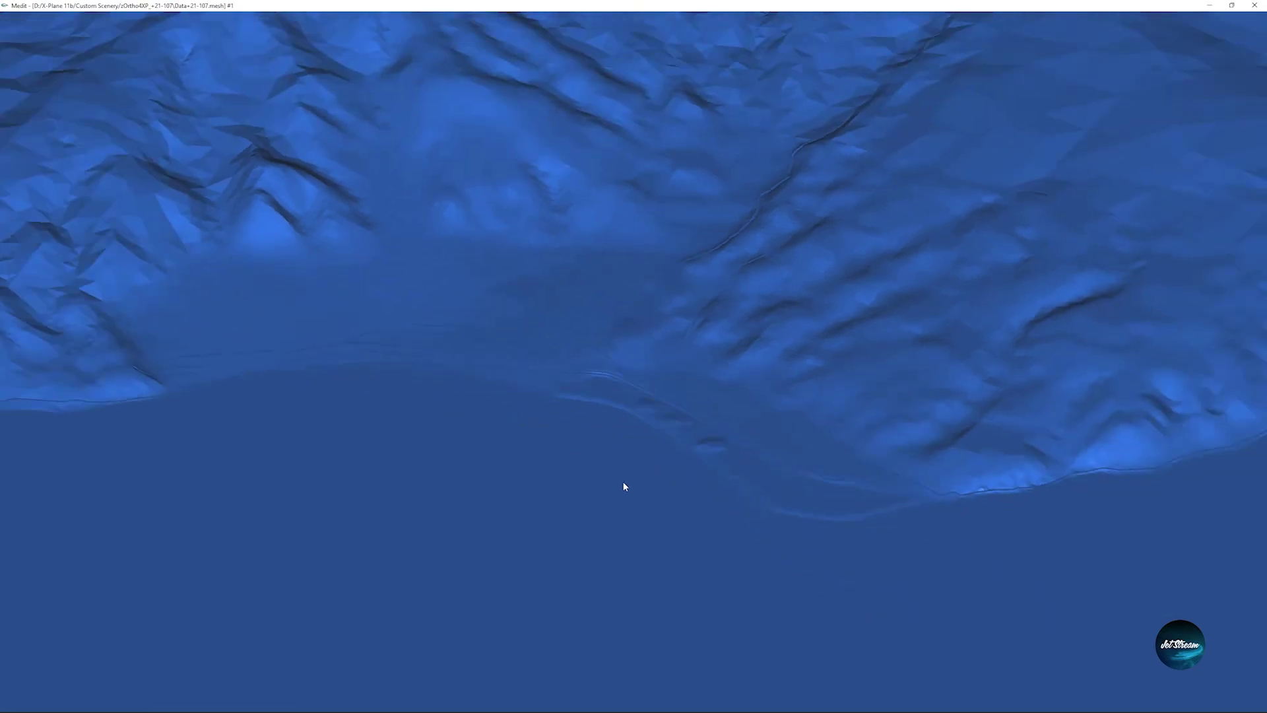
Step: Toggle material colours so the mesh's water areas show green
right_click(625, 487)
mouse_move(660, 502)
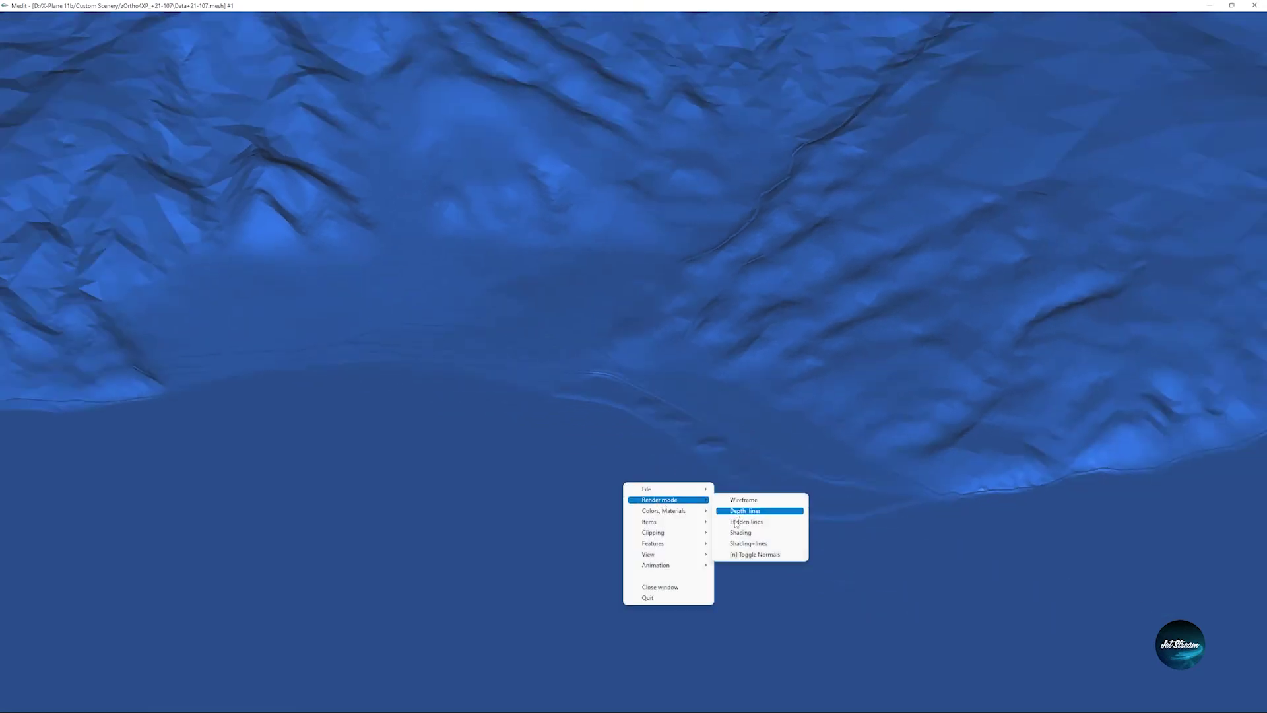
mouse_move(703, 512)
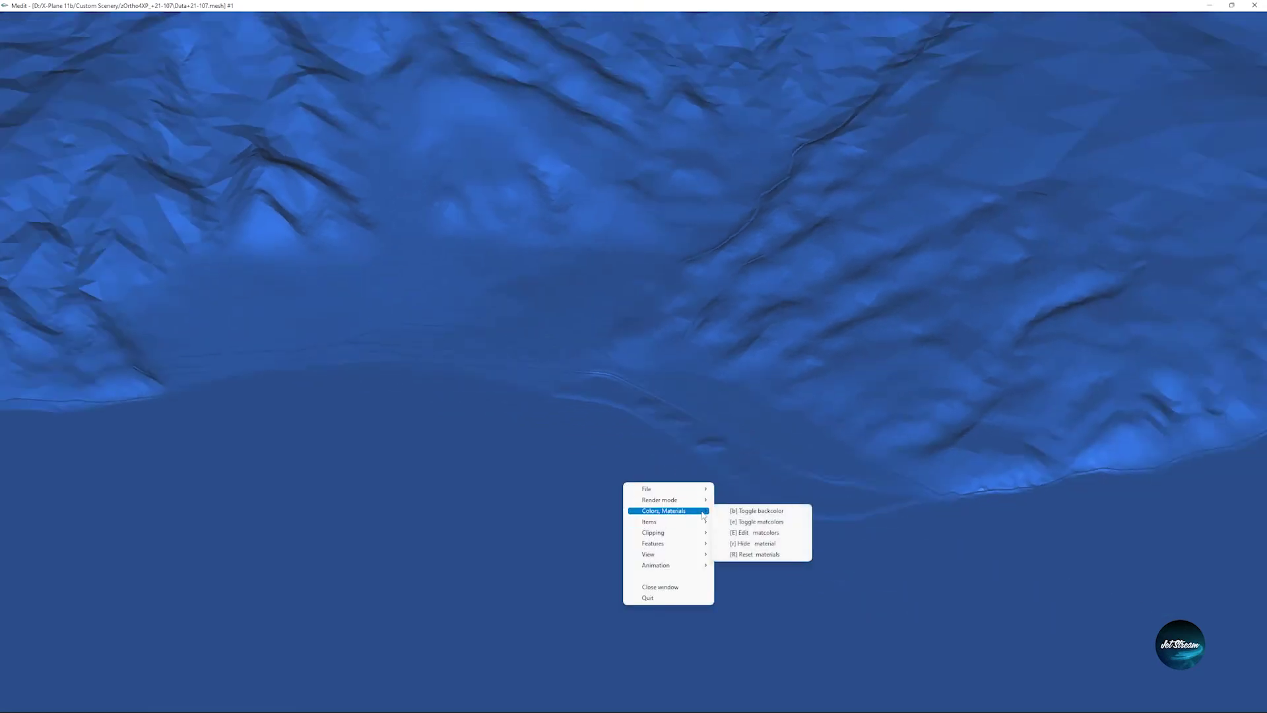
left_click(747, 522)
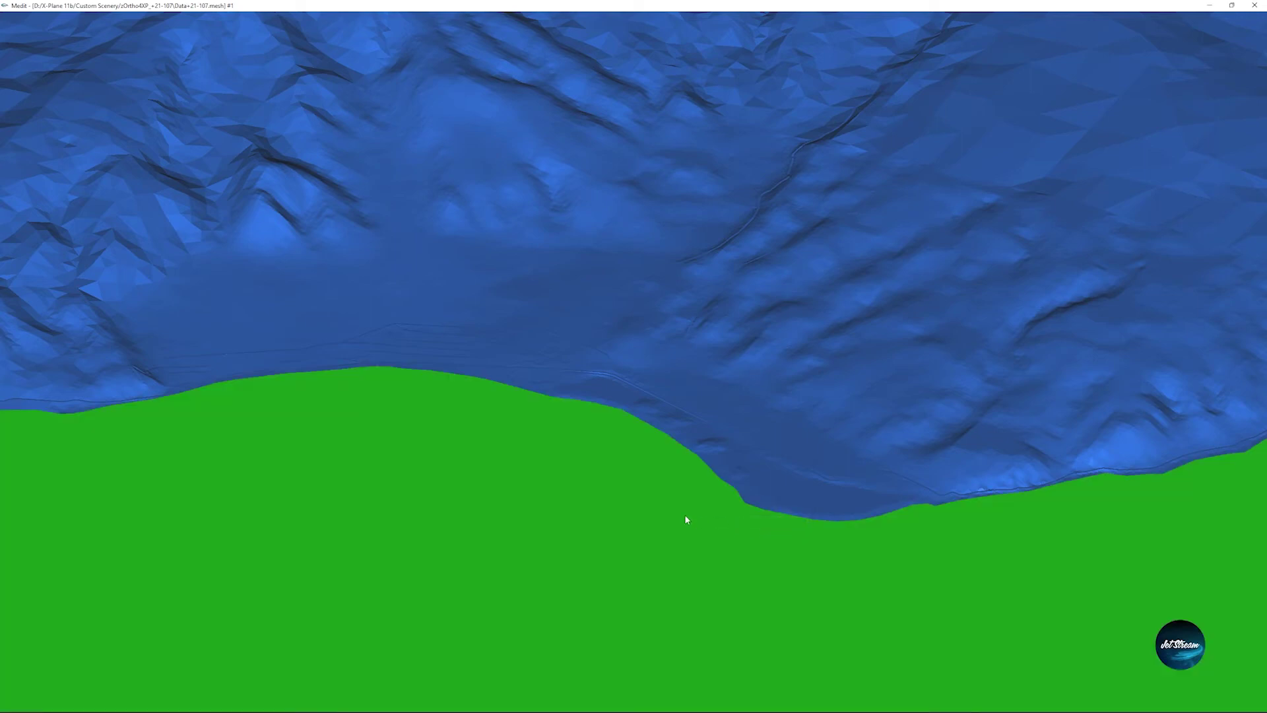
Step: Zoom out to check the island outlines across the whole tile, then close Medit
scroll(686, 521, "down", 2)
scroll(687, 520, "down", 5)
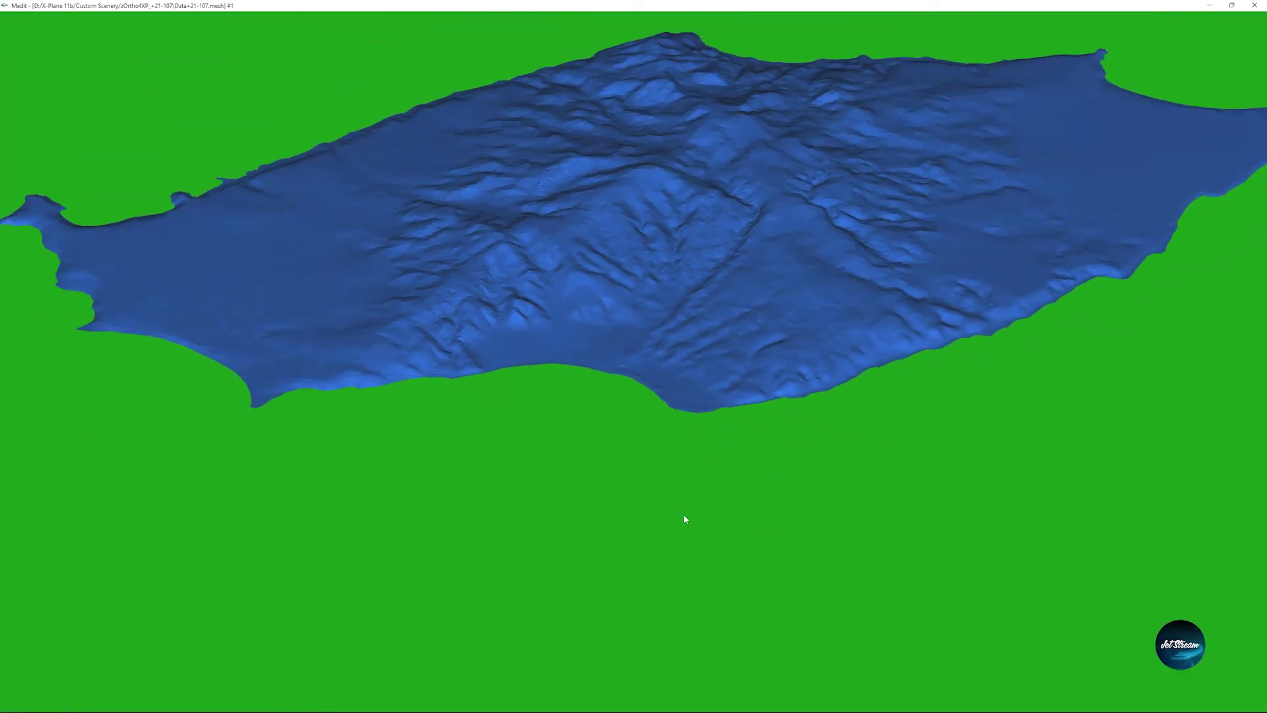
scroll(682, 520, "down", 1)
scroll(682, 516, "down", 8)
scroll(679, 512, "down", 10)
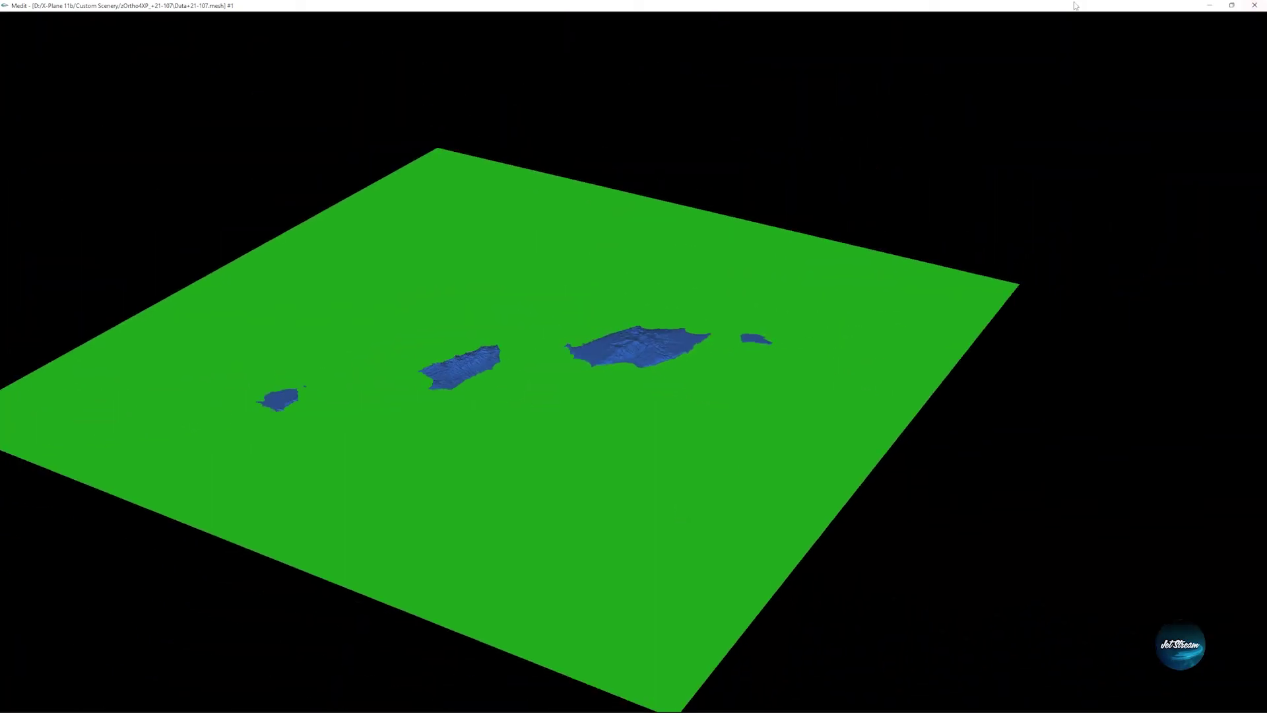
left_click(1254, 6)
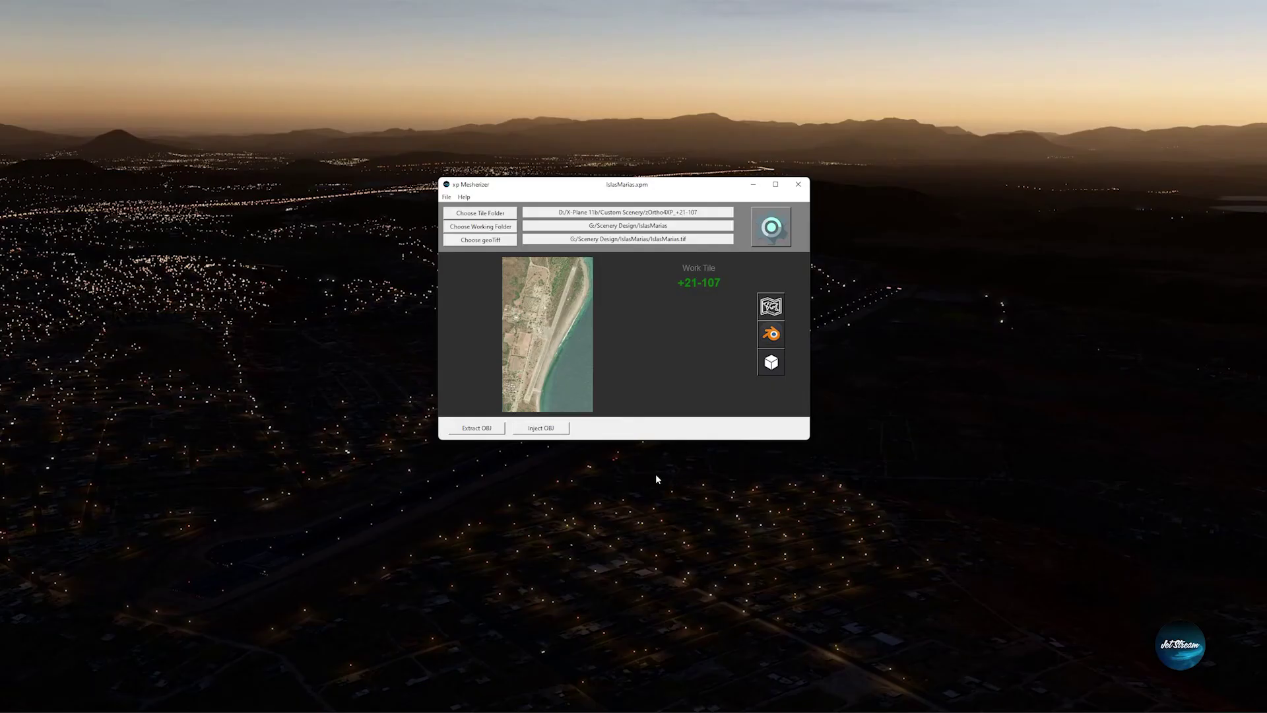
Step: Open Ortho4XP and set its base folder to D:/X-Plane 11b/Custom Scenery/
left_click(771, 363)
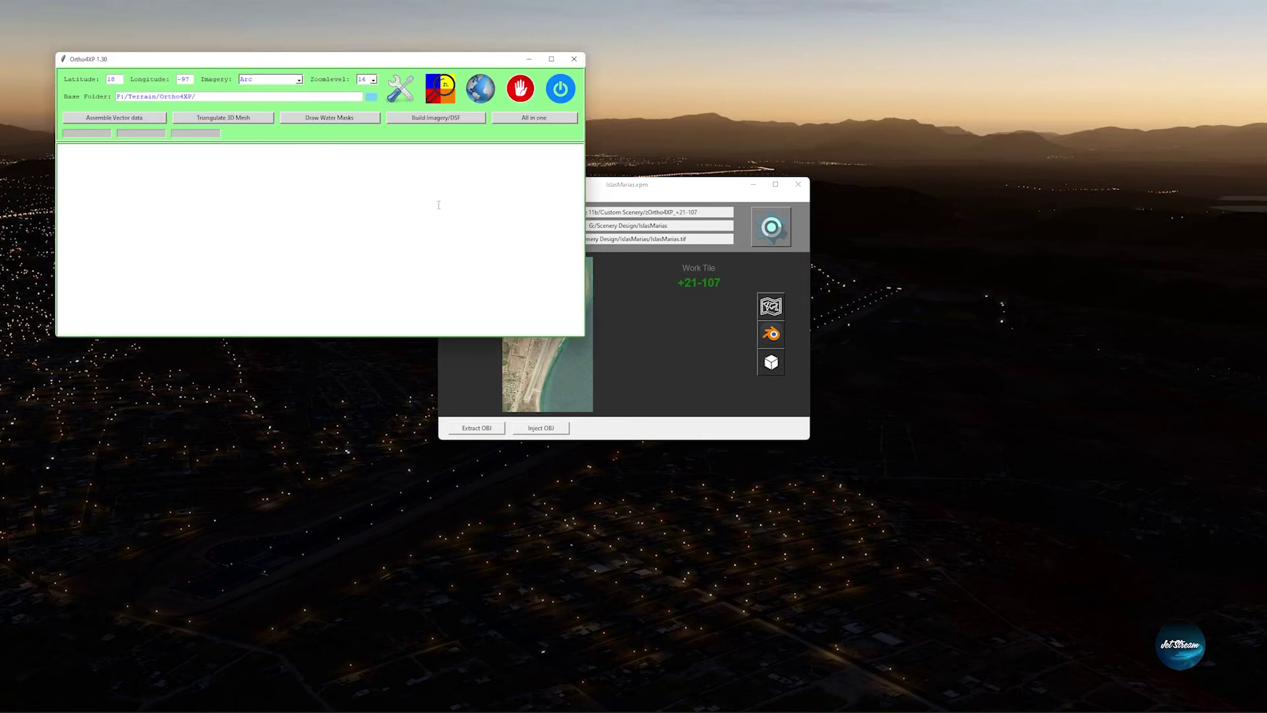
left_click(372, 96)
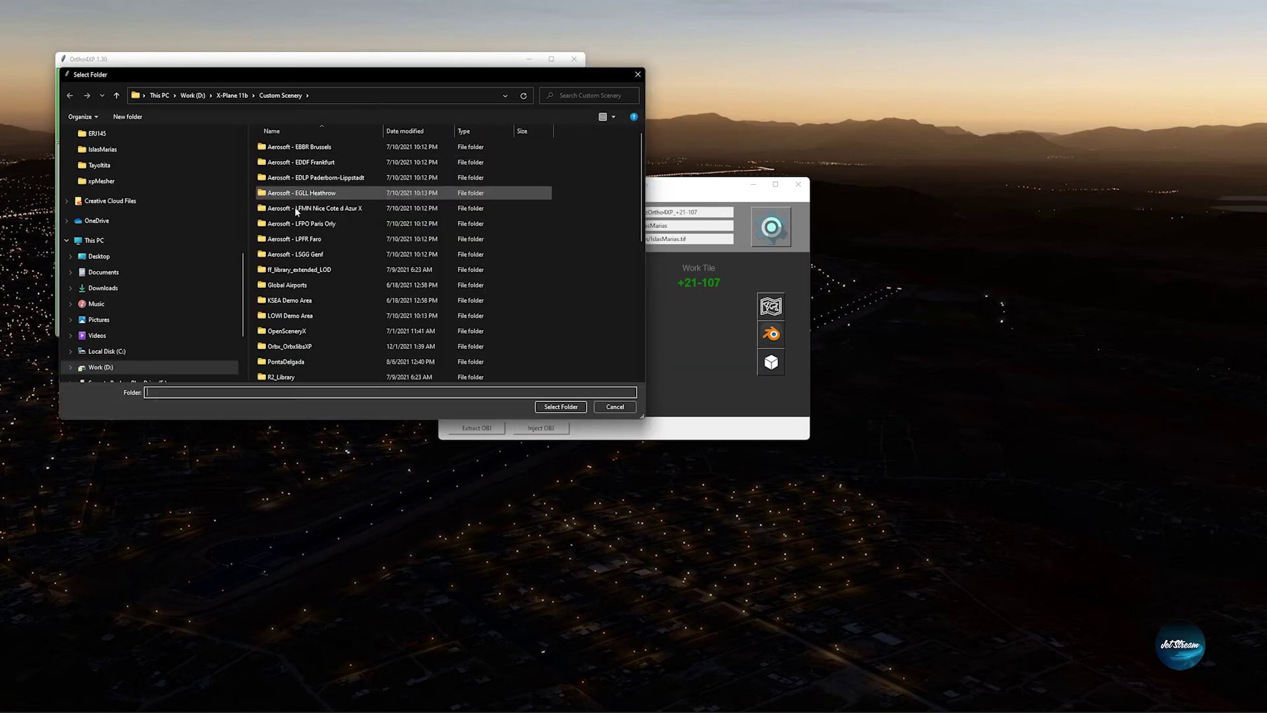
scroll(191, 311, "down", 1)
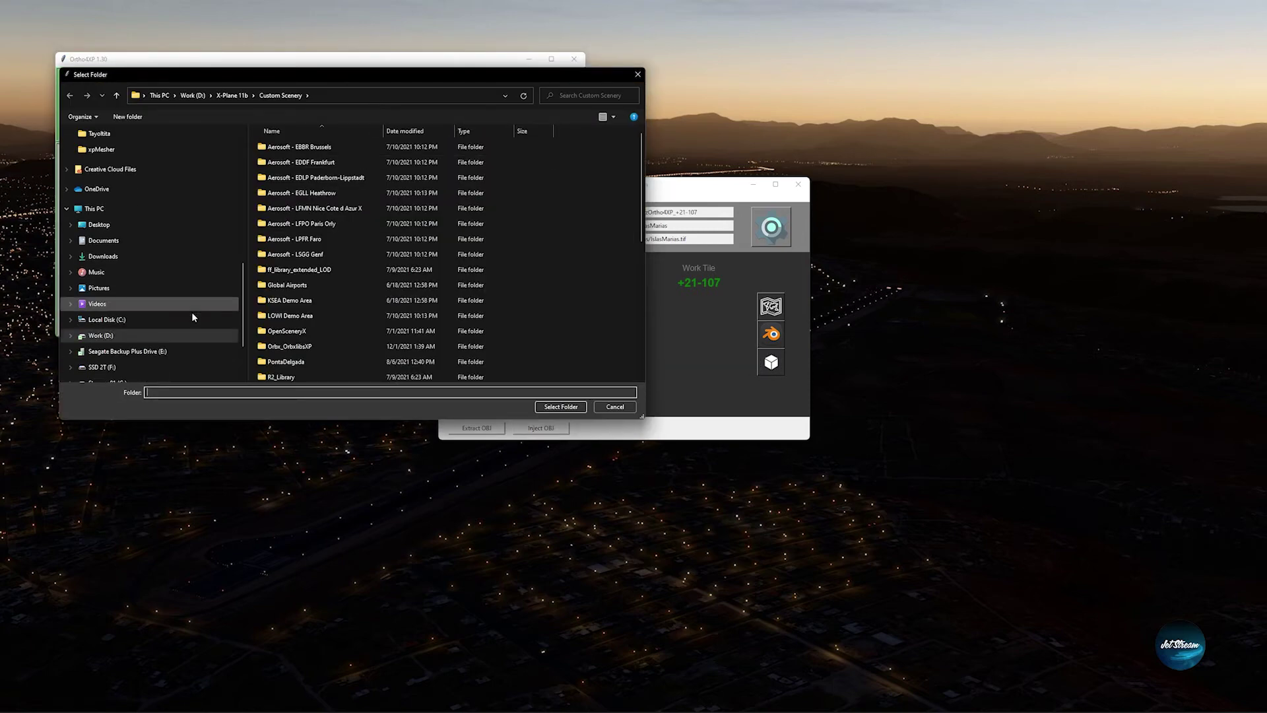
left_click(120, 336)
scroll(317, 317, "down", 5)
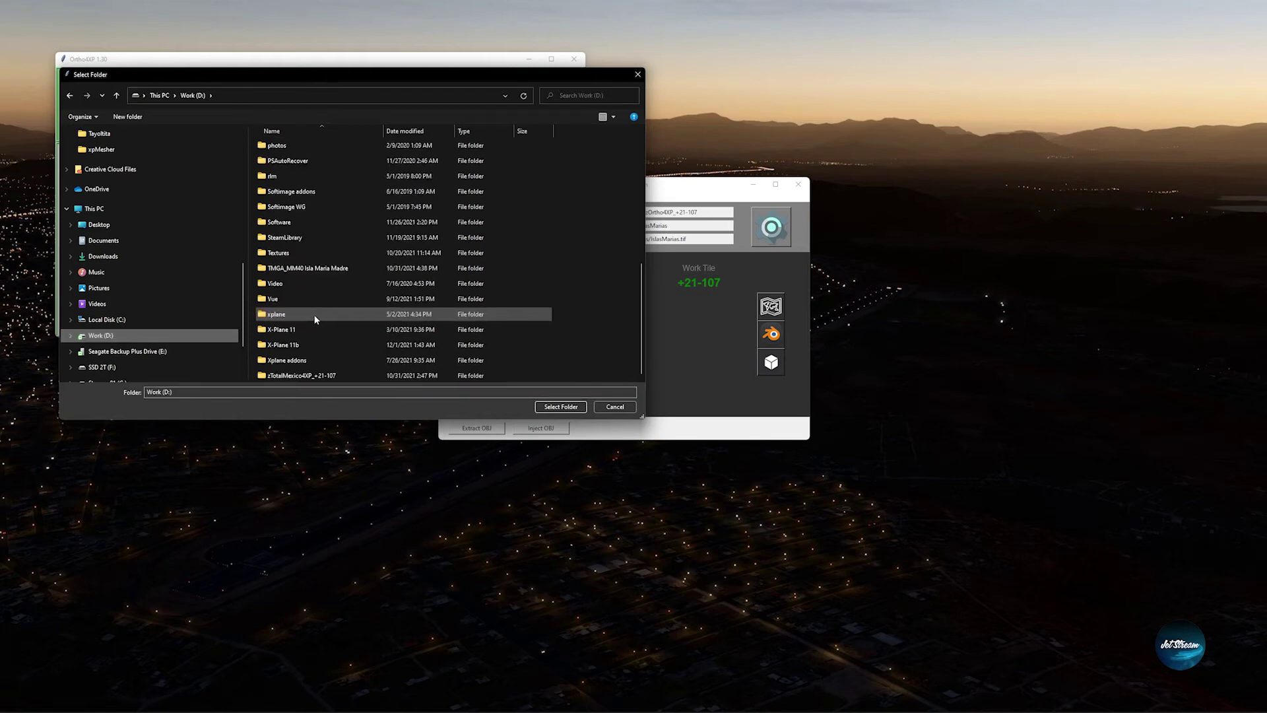
double_click(284, 345)
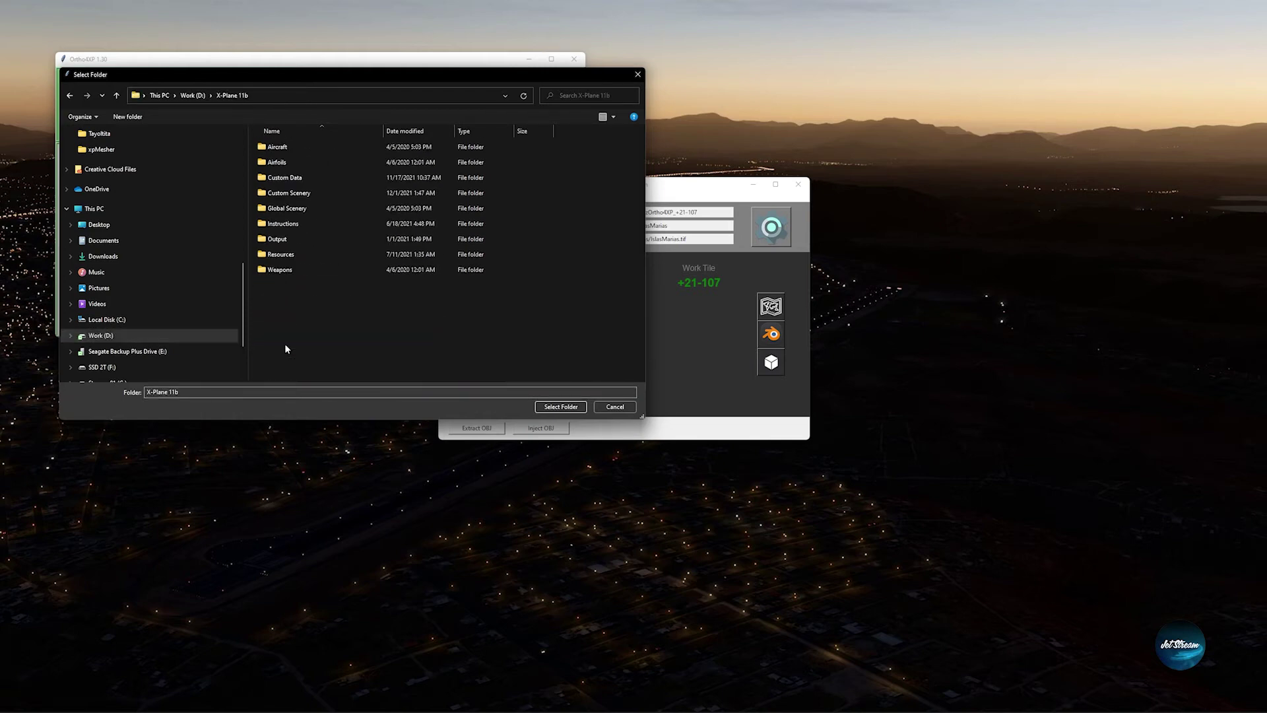
double_click(288, 193)
left_click(560, 407)
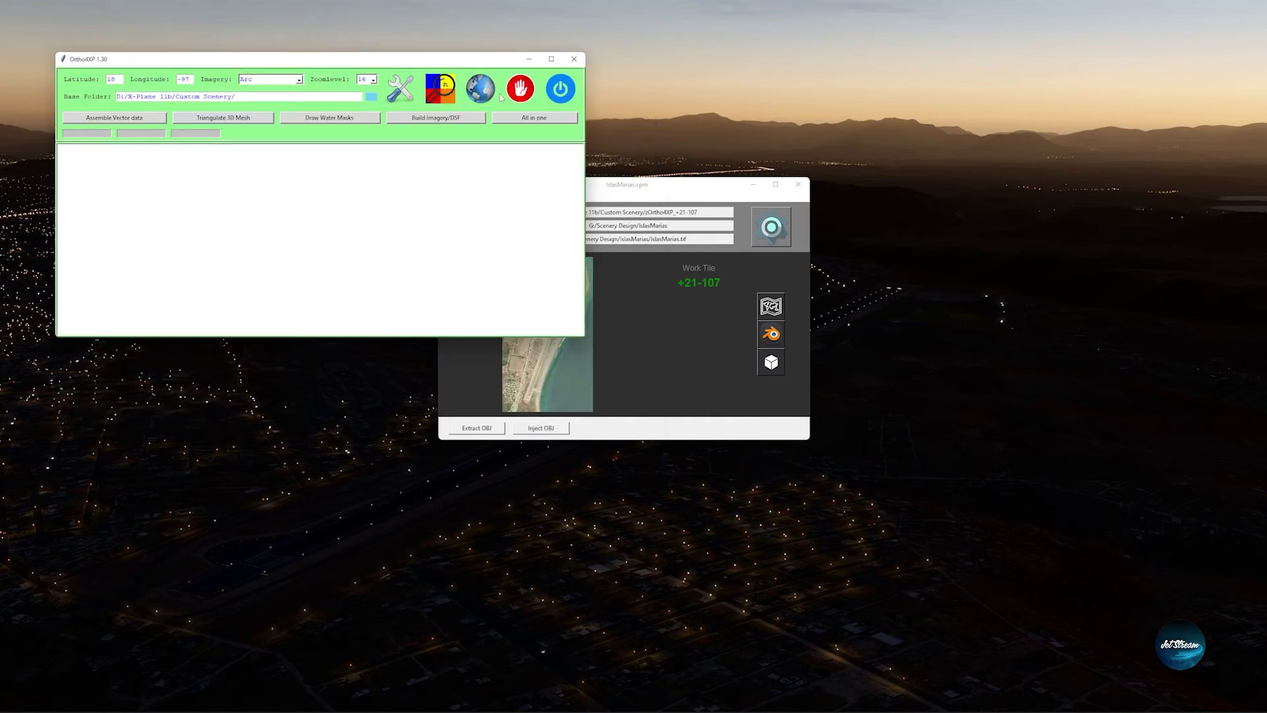
Step: Pick tile +21-107 as the active tile from the map of tiles
left_click(478, 91)
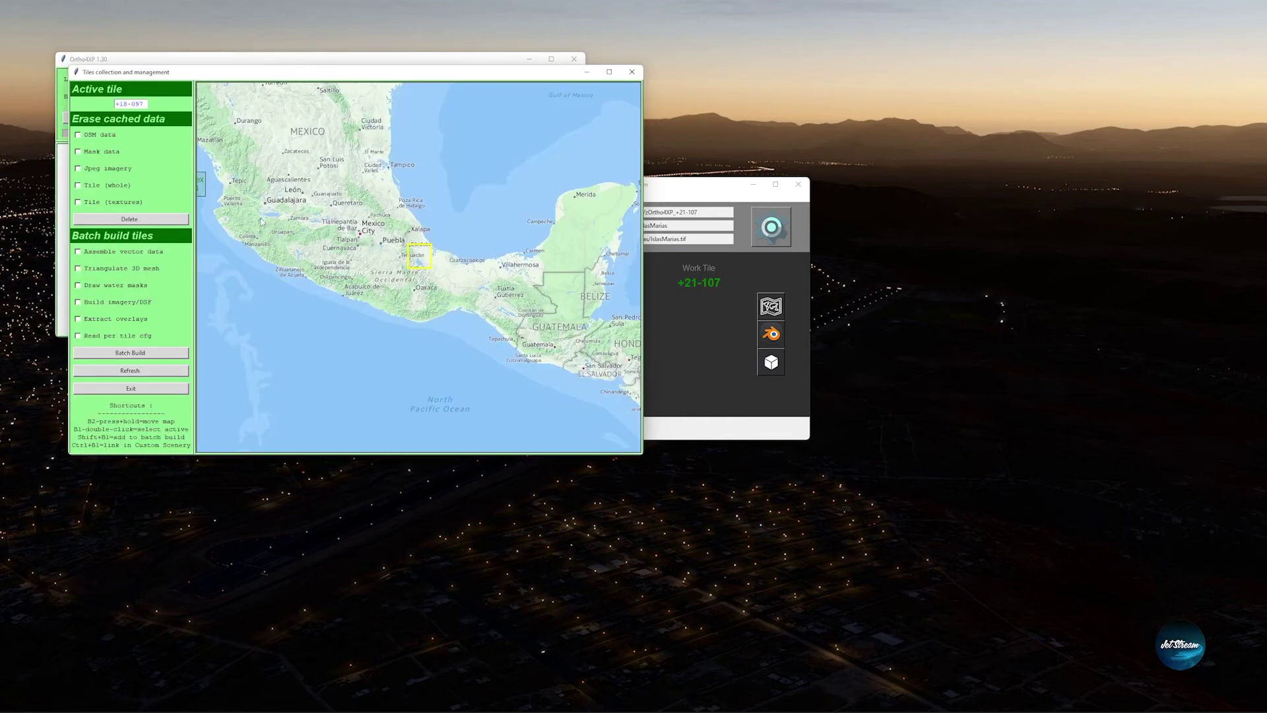
middle_click_drag(254, 217, 315, 243)
double_click(262, 211)
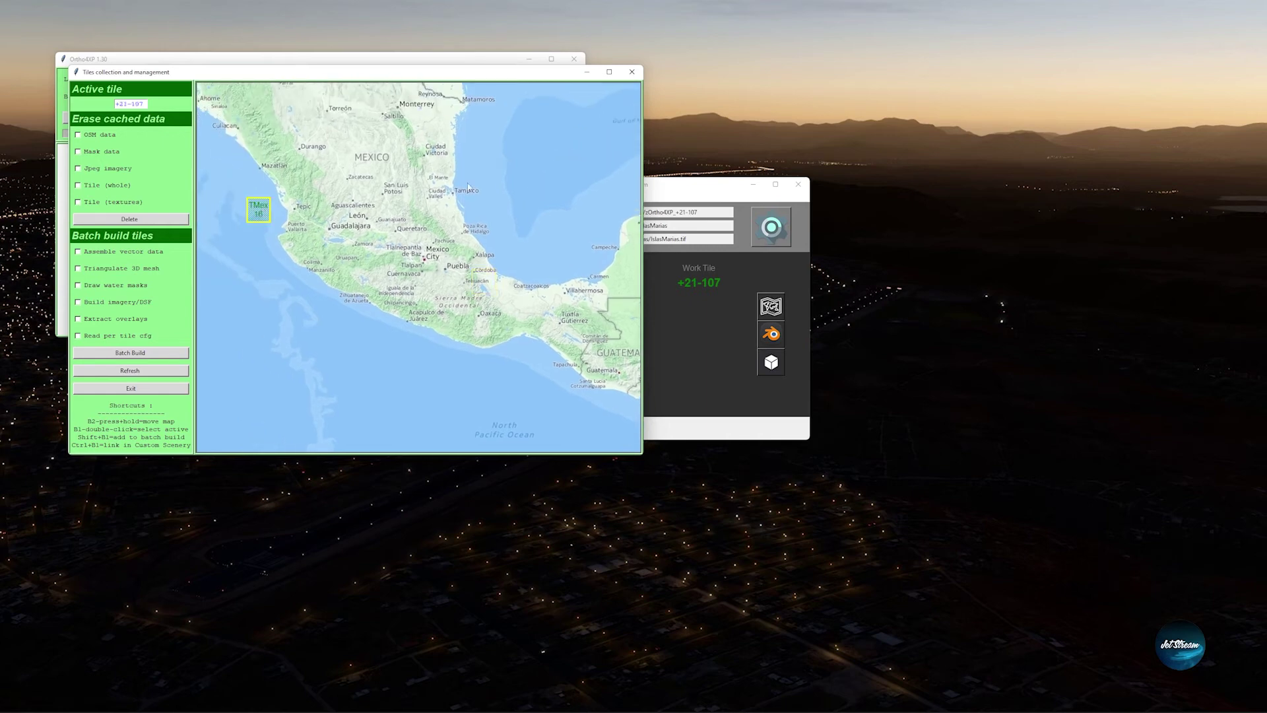
left_click(634, 74)
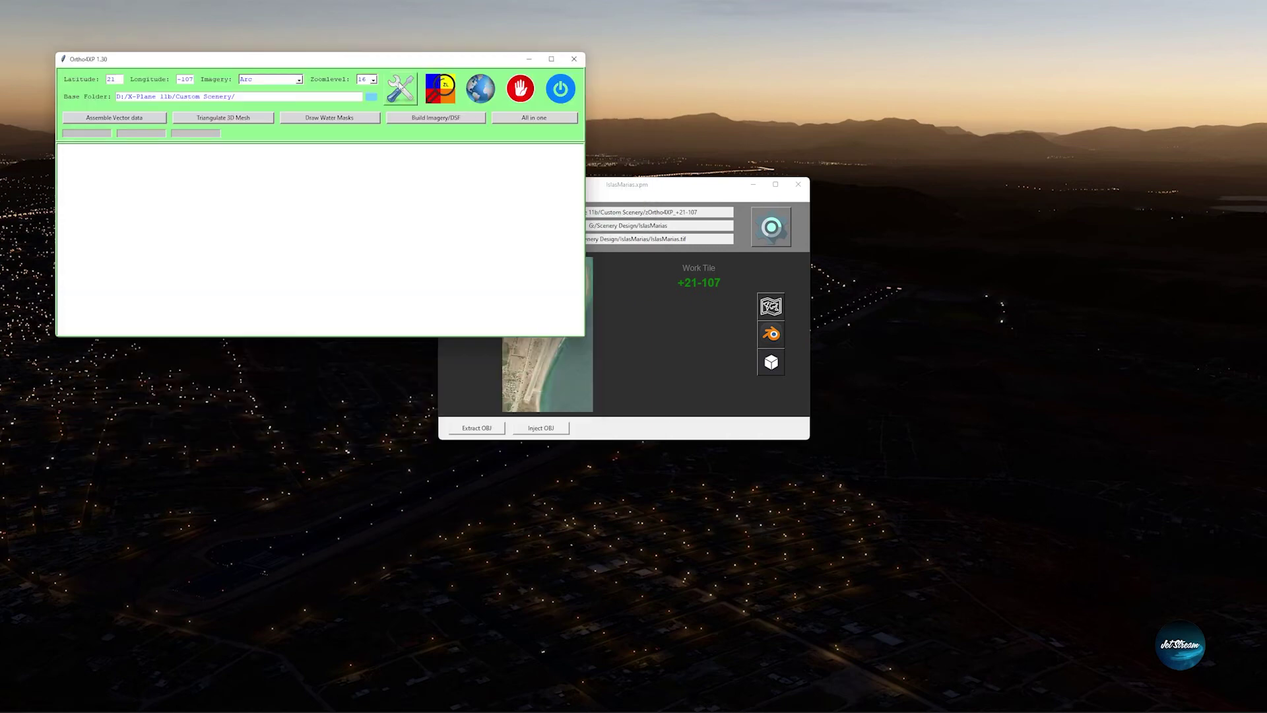
Step: Load and apply the saved +21-107 tile configuration, then build its TMex imagery and DSF
left_click(399, 85)
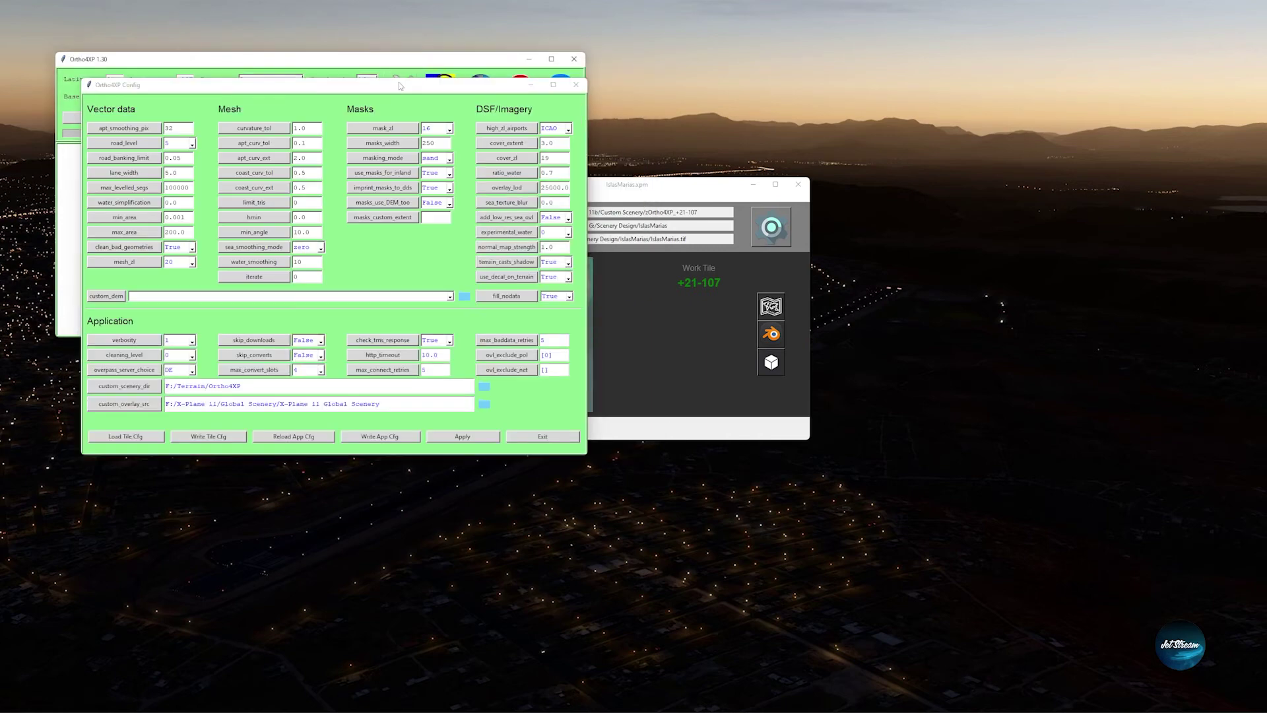
left_click(136, 437)
left_click(464, 437)
left_click(542, 436)
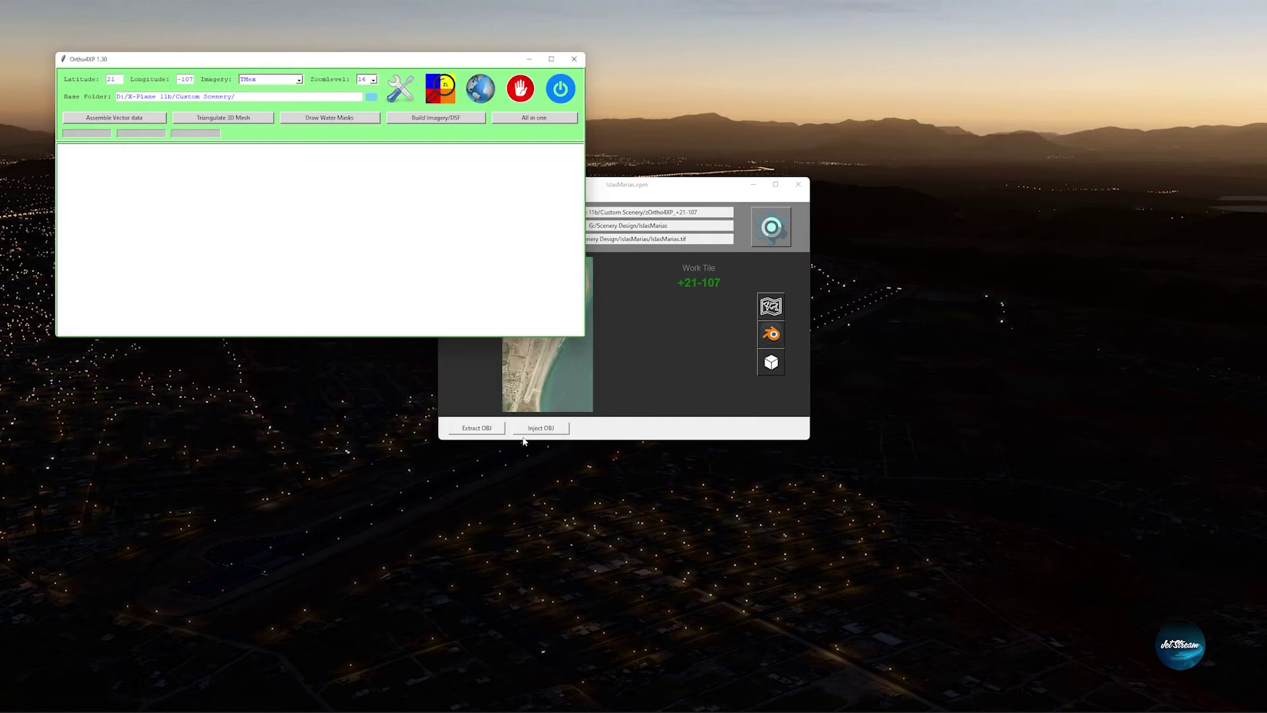
left_click(456, 119)
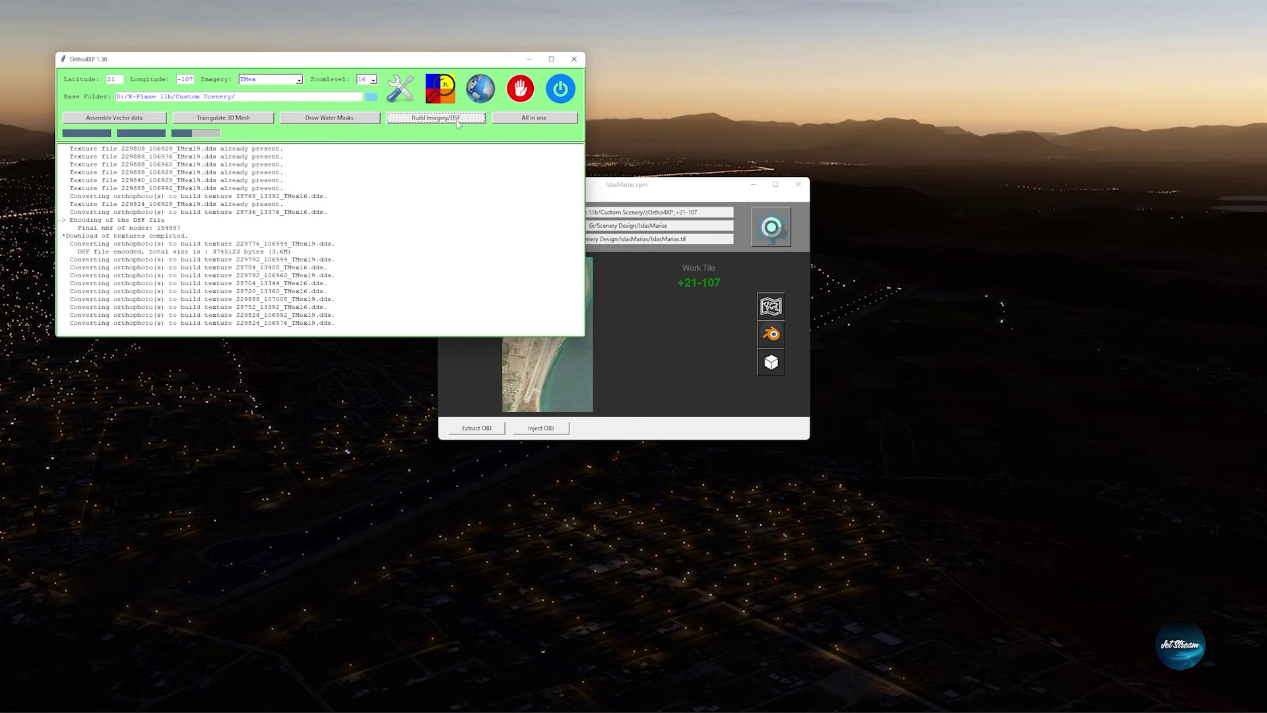
Step: Move xp Meshenizer aside and close Ortho4XP once the 54.20-second build completes
left_click_drag(685, 187, 866, 165)
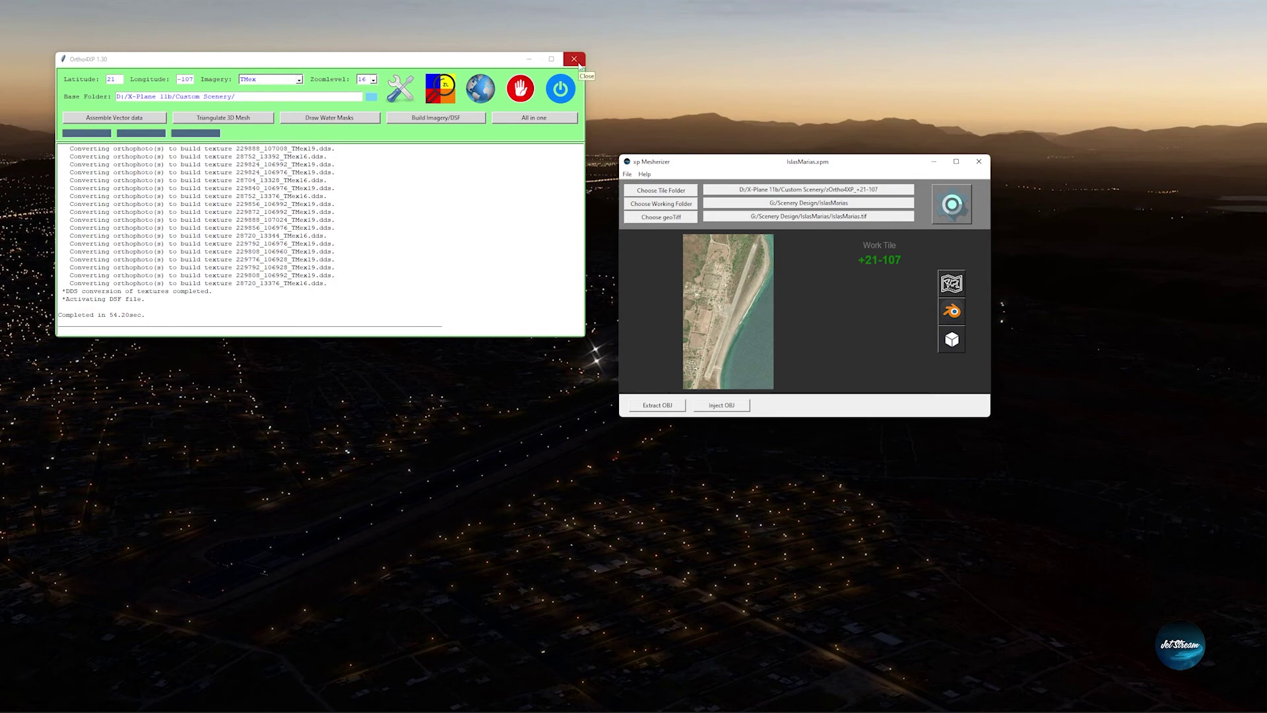
left_click(574, 59)
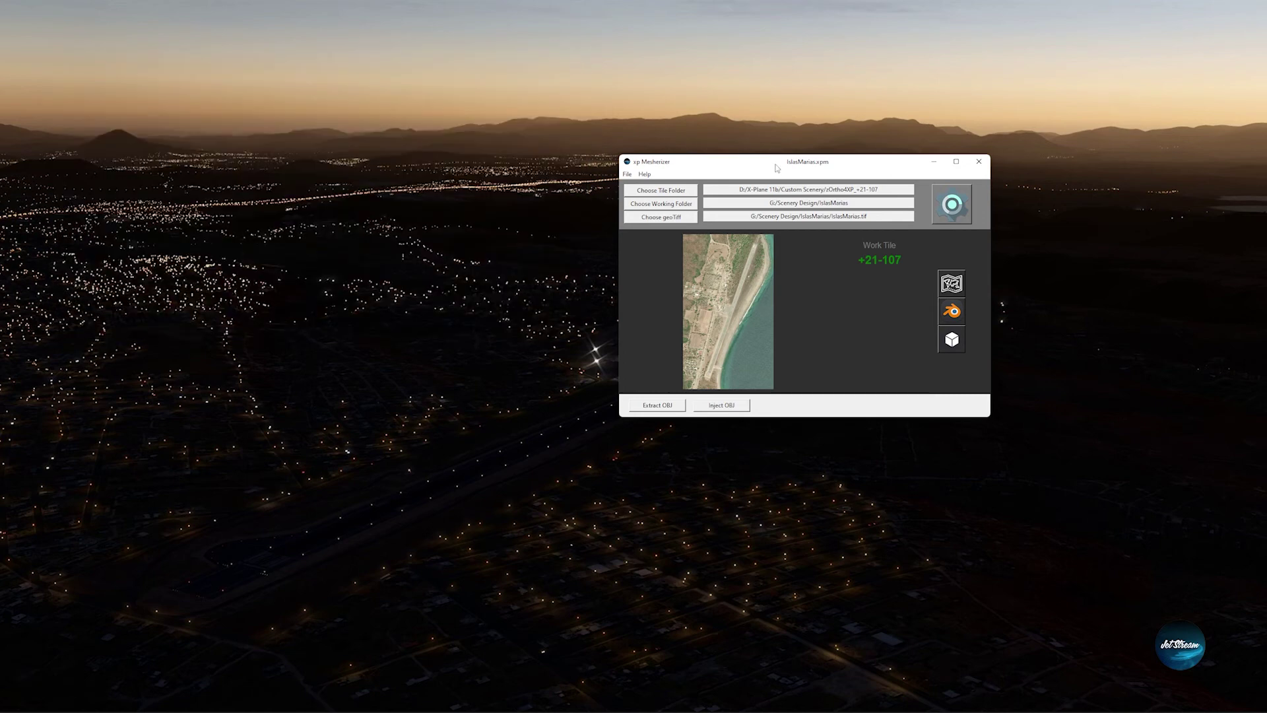
Step: Move xp Meshenizer left and launch X-Plane 11 from its desktop shortcut
left_click_drag(776, 161, 541, 167)
double_click(441, 119)
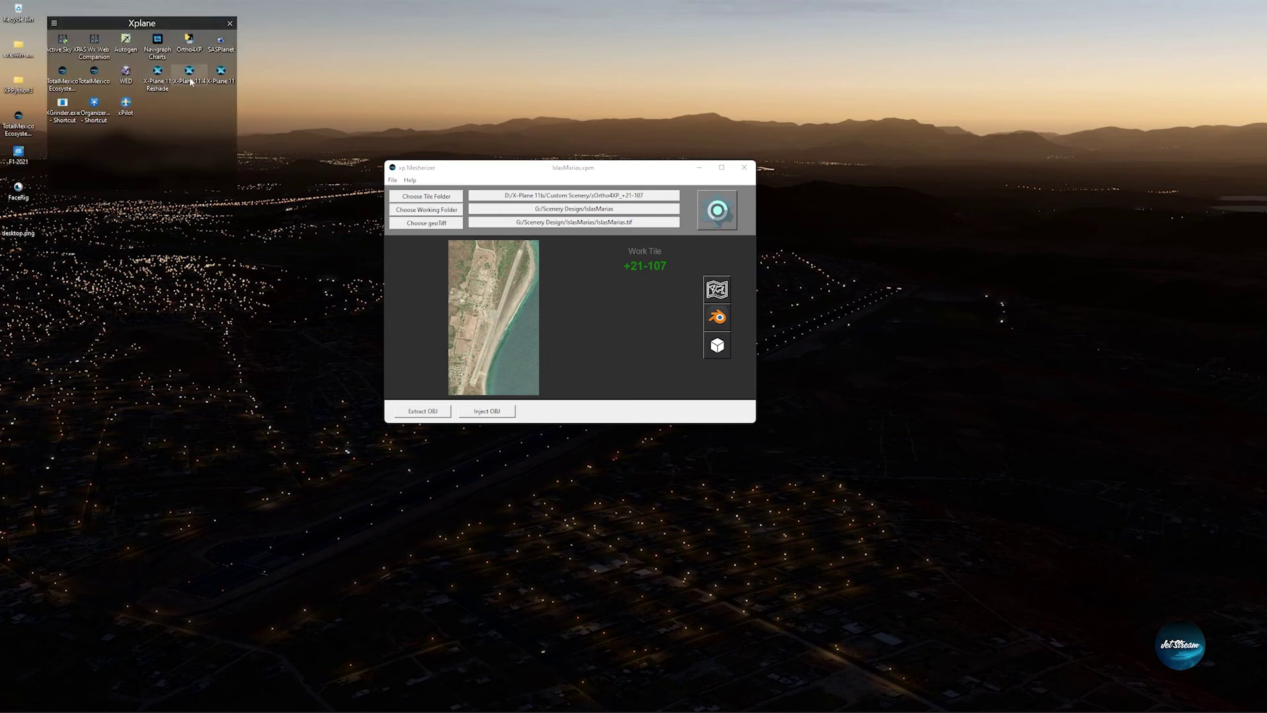
double_click(191, 81)
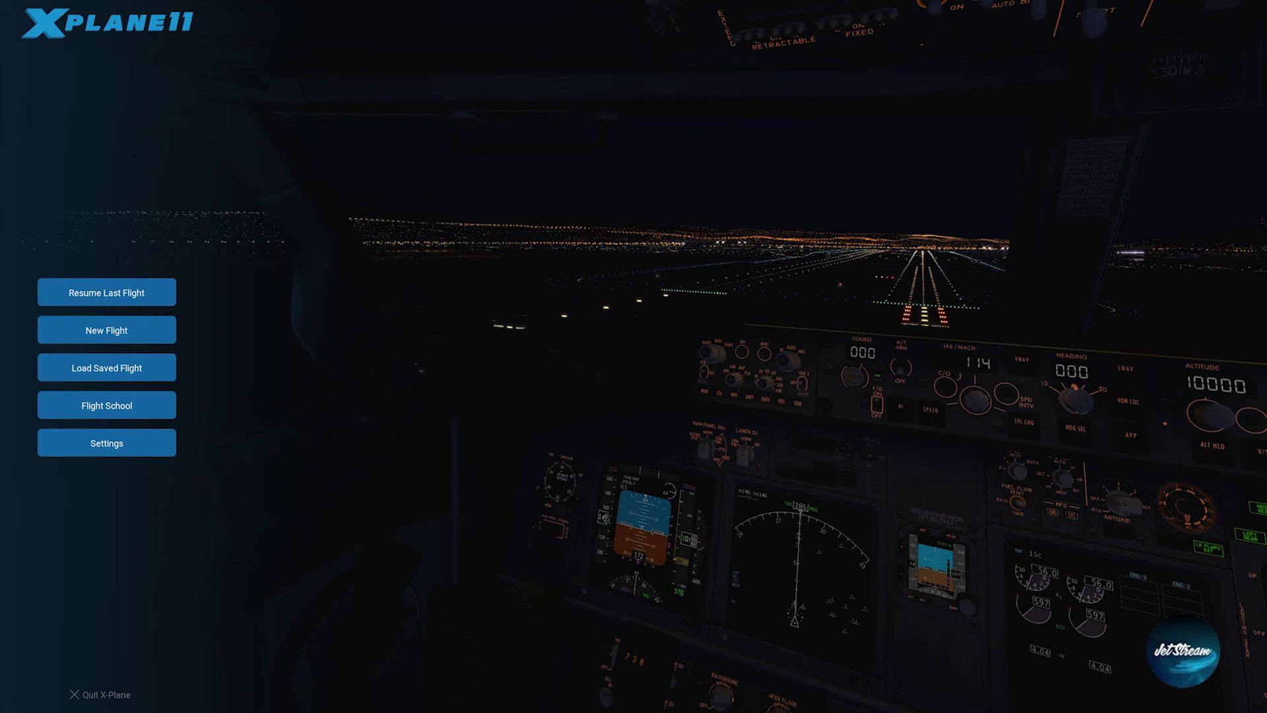
Step: Start a new flight in the Cessna 172SP from the Isla Maria Madre ramp
left_click(107, 330)
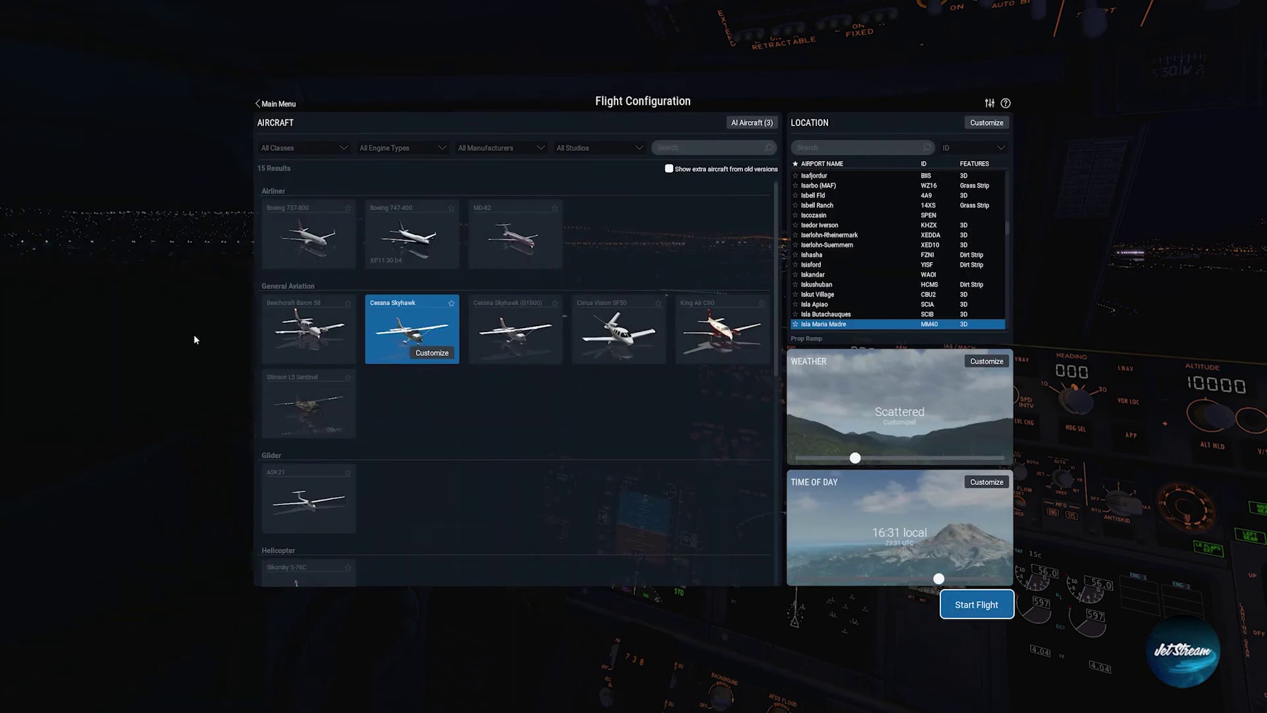
left_click(974, 605)
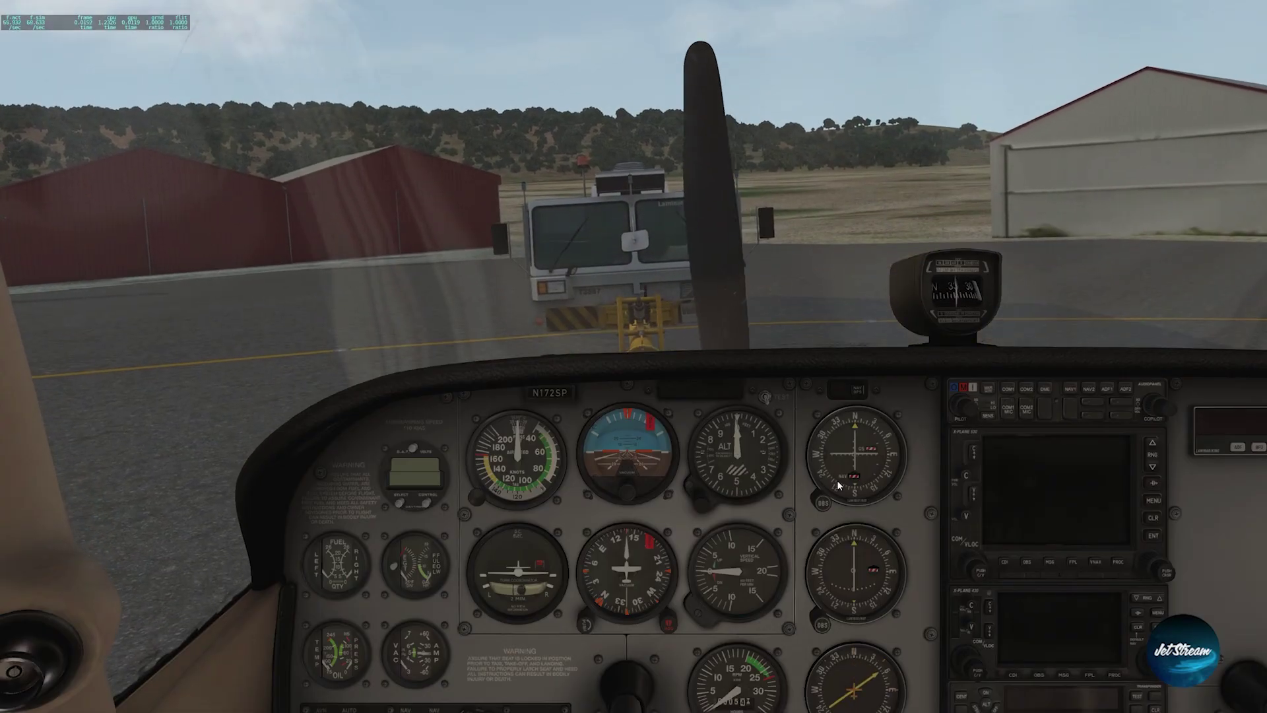
Step: Switch to an outside view and pull the camera back above the parked Cessna
key("shift+8")
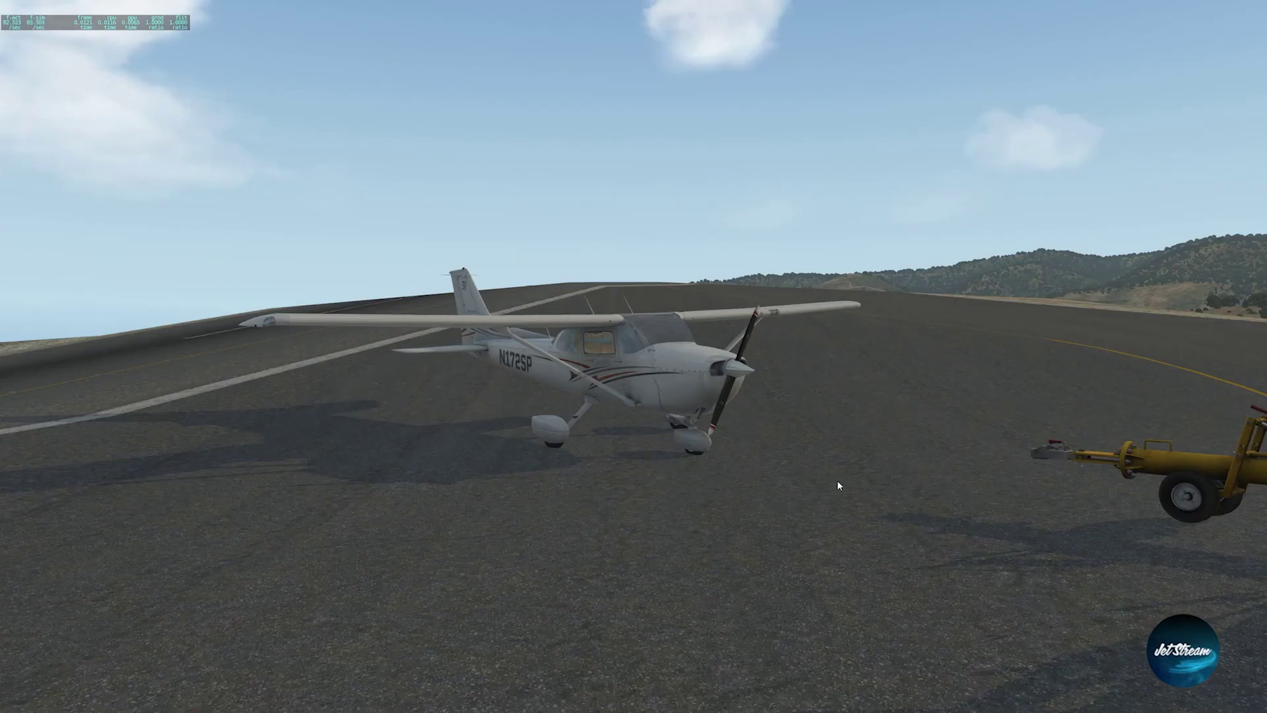
key("minus")
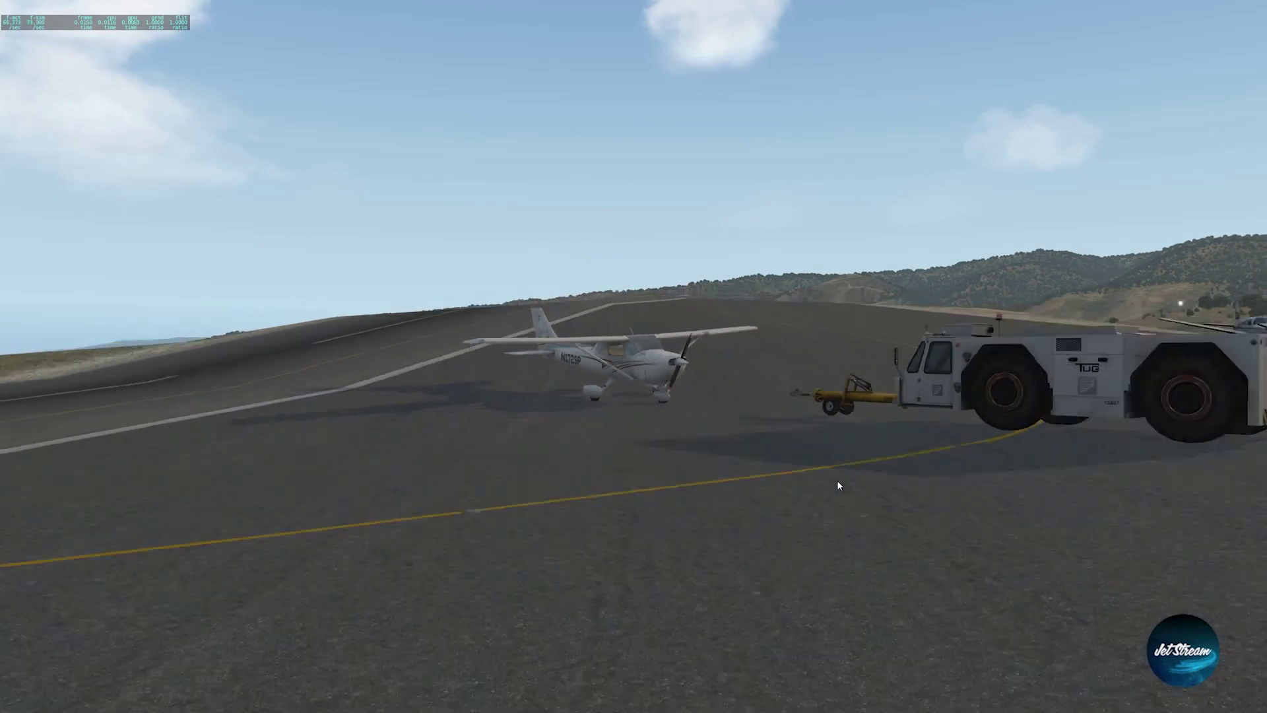